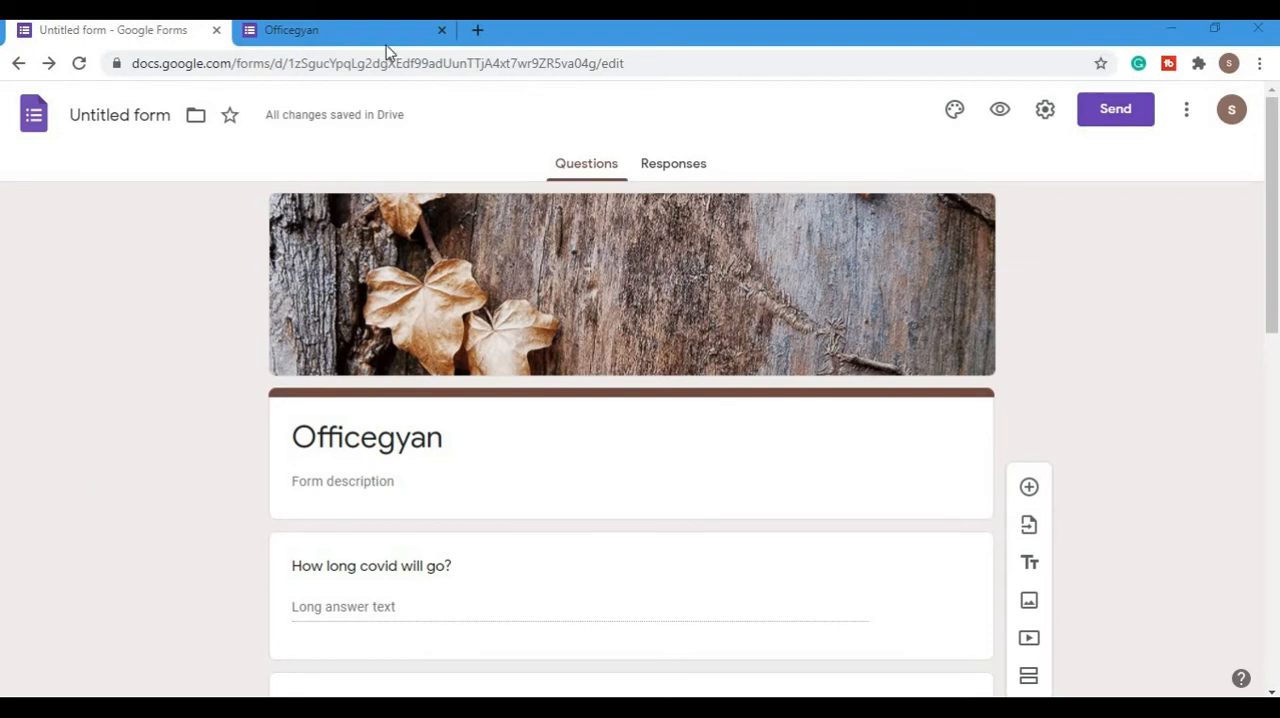
- Look through the questions of the finished Officegyan form in its respondent view
{"action": "left_click", "coordinate": [330, 30]}
{"action": "scroll", "coordinate": [230, 325], "scroll_direction": "down", "scroll_amount": 1}
{"action": "scroll", "coordinate": [230, 325], "scroll_direction": "down", "scroll_amount": 3}
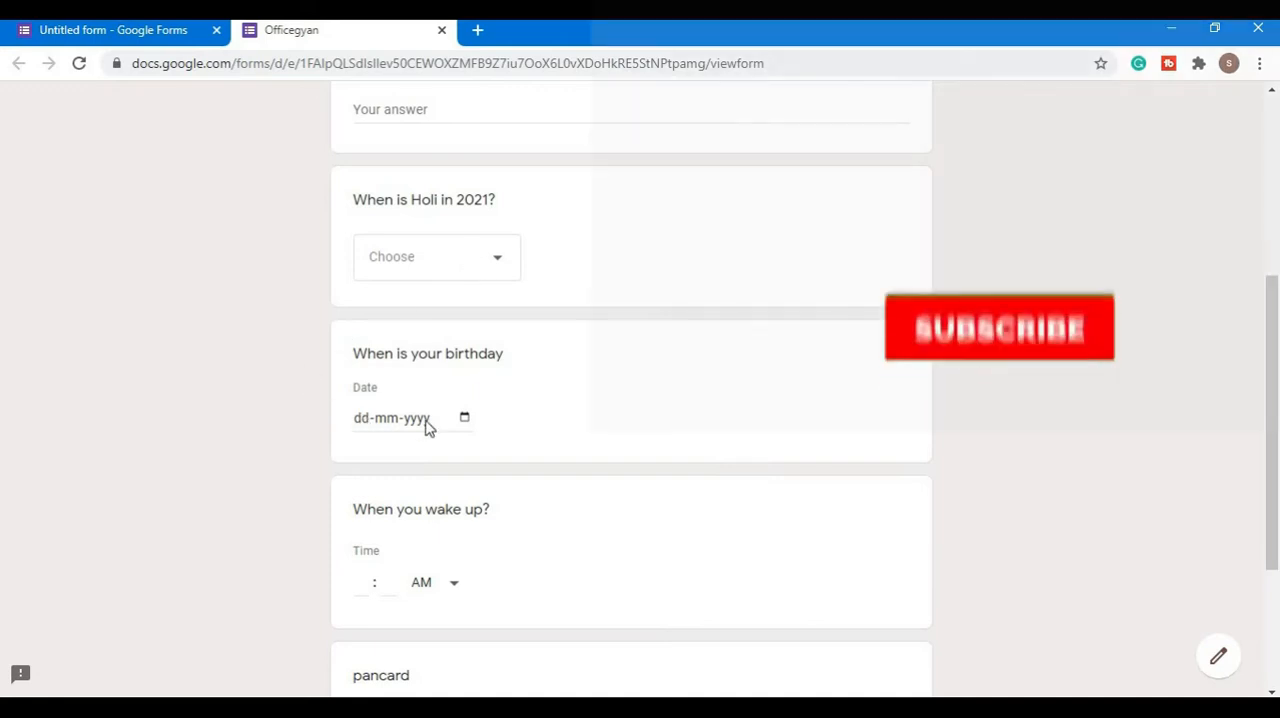
{"action": "scroll", "coordinate": [415, 440], "scroll_direction": "down", "scroll_amount": 2}
{"action": "scroll", "coordinate": [400, 480], "scroll_direction": "down", "scroll_amount": 1}
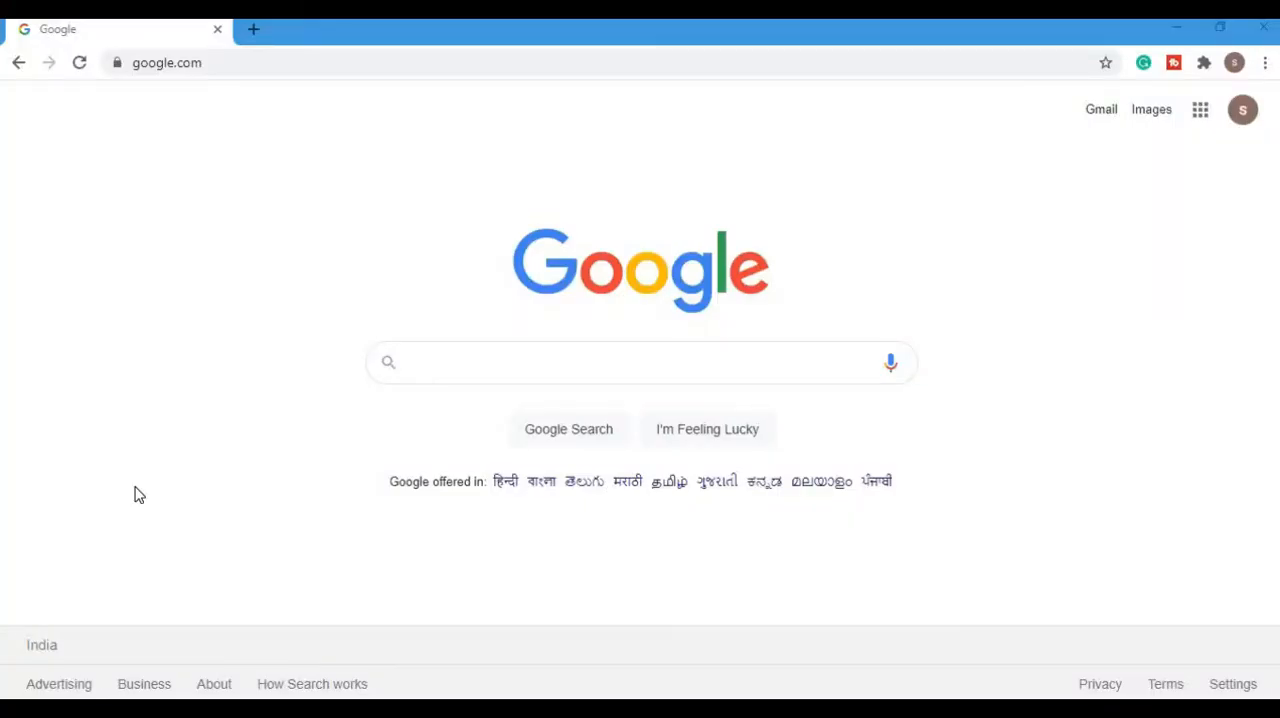
- Search Google for "google forms" and open the Google Forms create page from the results
{"action": "left_click", "coordinate": [537, 349]}
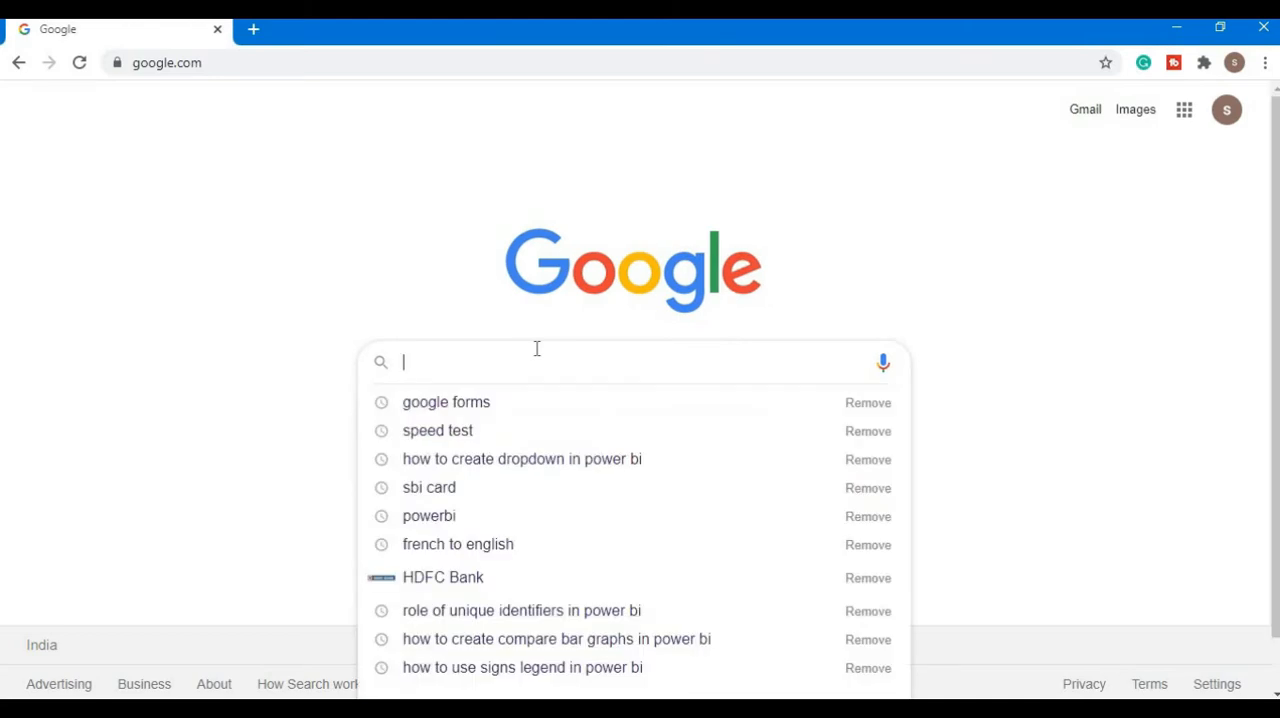
{"action": "left_click", "coordinate": [517, 404]}
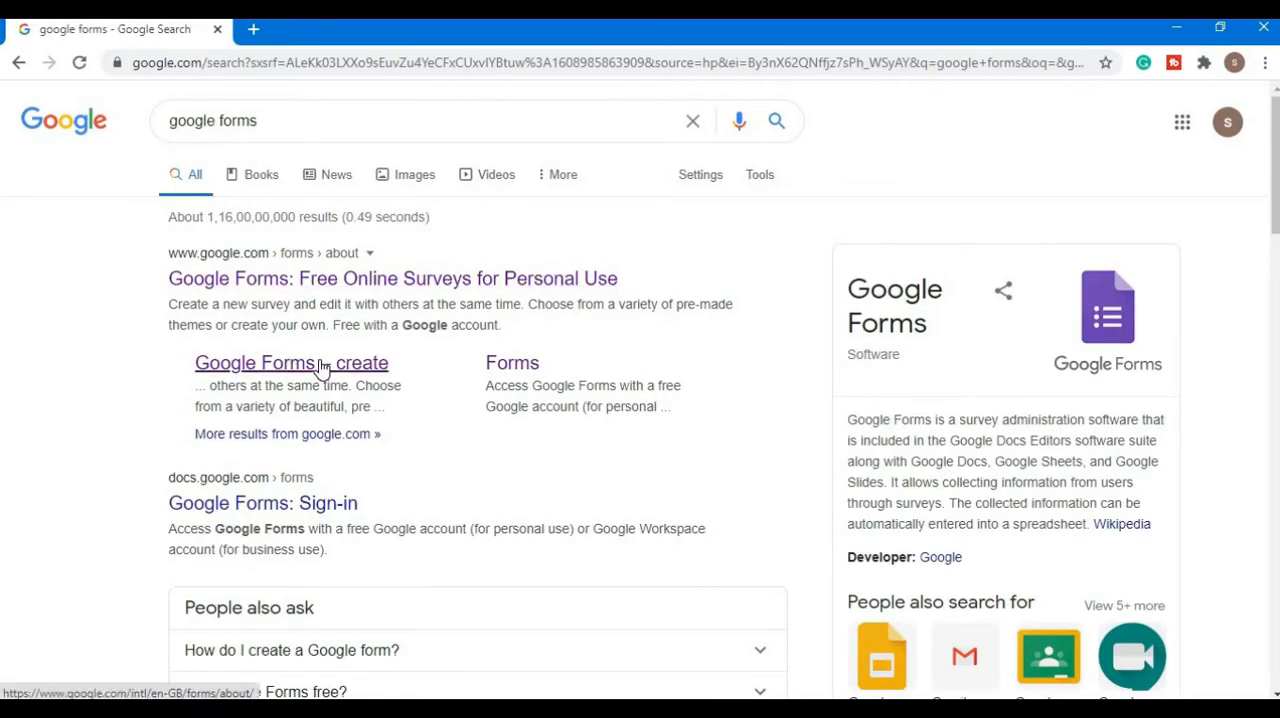
{"action": "left_click", "coordinate": [322, 366]}
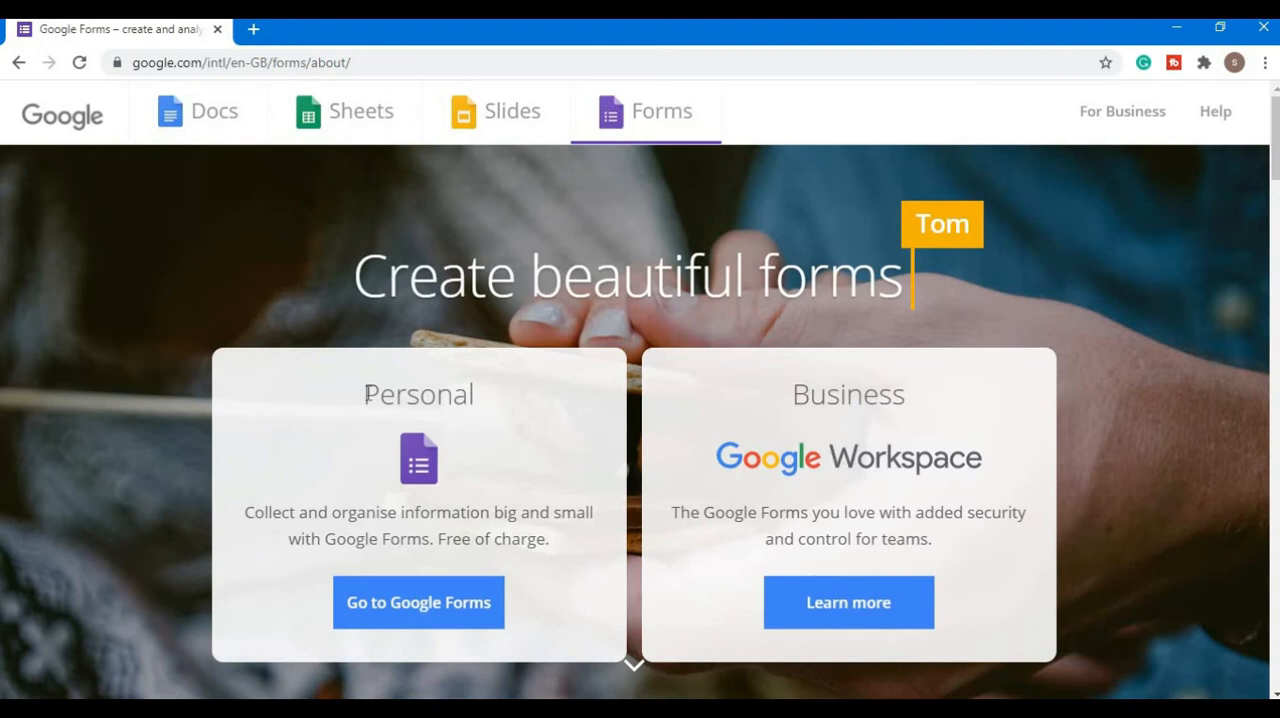
- Go to Google Forms with the Personal option
{"action": "double_click", "coordinate": [439, 393]}
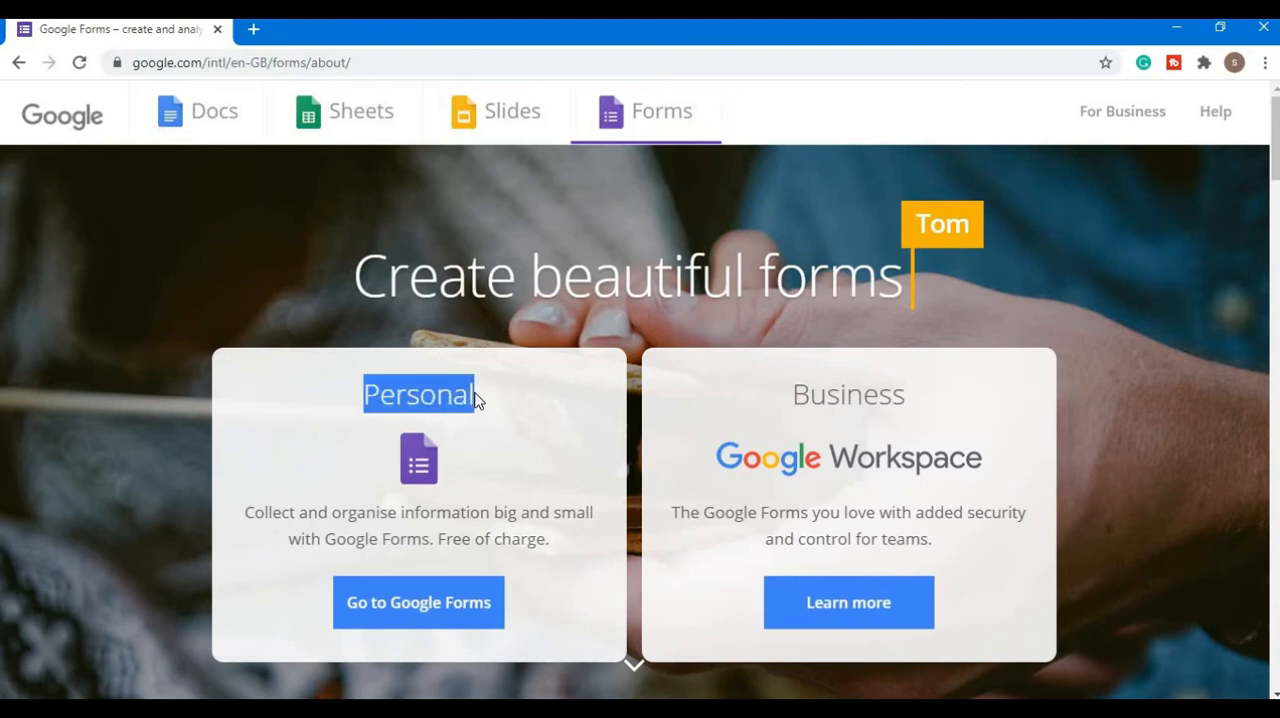
{"action": "left_click", "coordinate": [487, 400]}
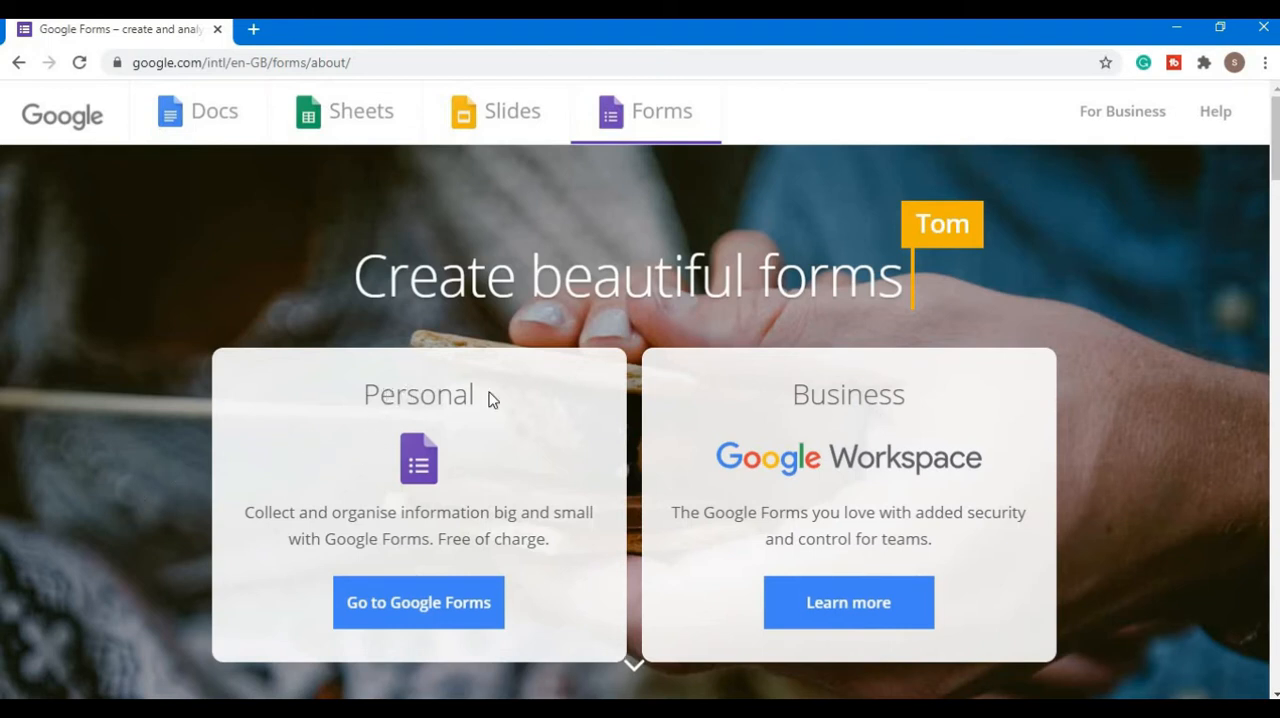
{"action": "left_click_drag", "start_coordinate": [379, 394], "coordinate": [504, 392]}
{"action": "left_click", "coordinate": [531, 392]}
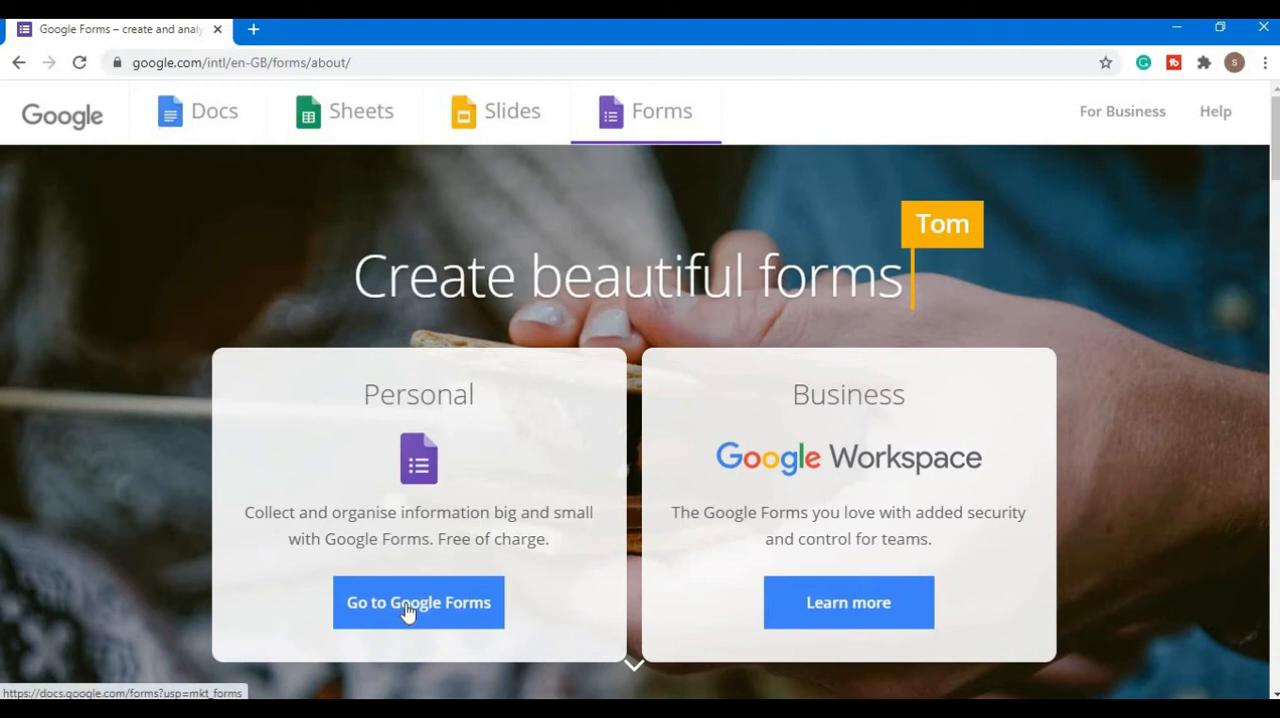
{"action": "left_click", "coordinate": [407, 613]}
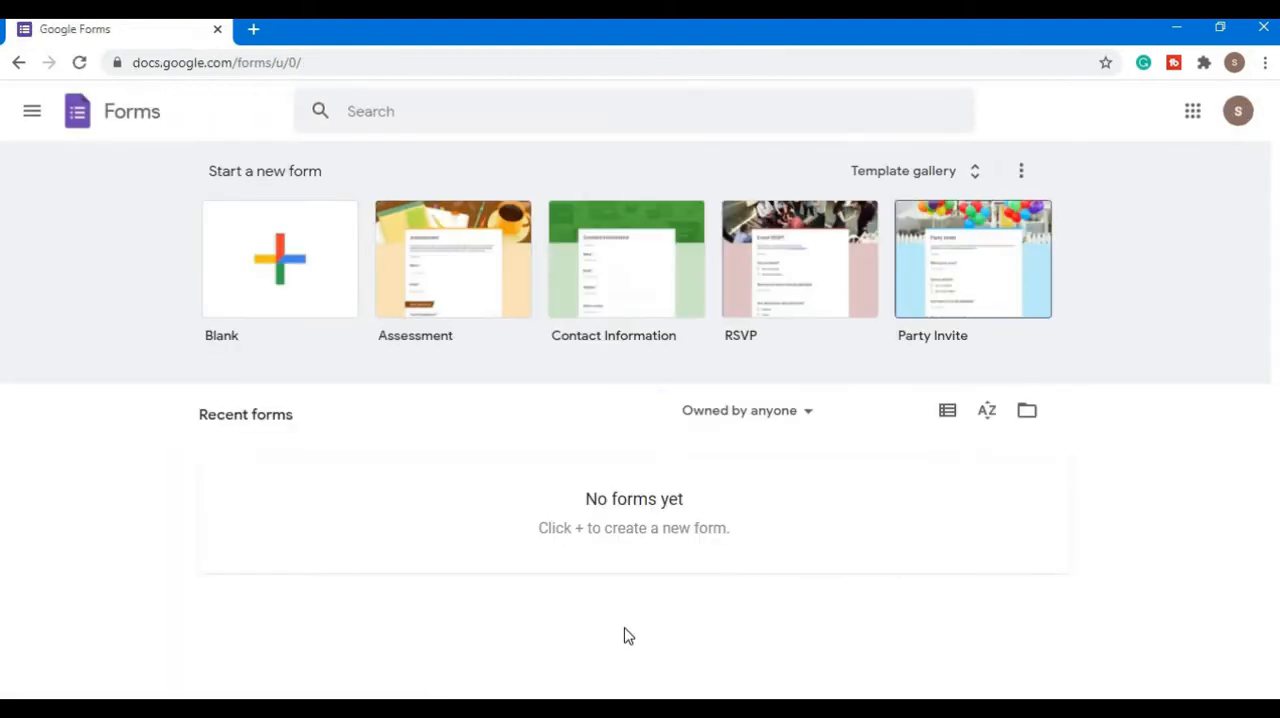
- Browse the template gallery and create a new blank form
{"action": "left_click", "coordinate": [977, 181]}
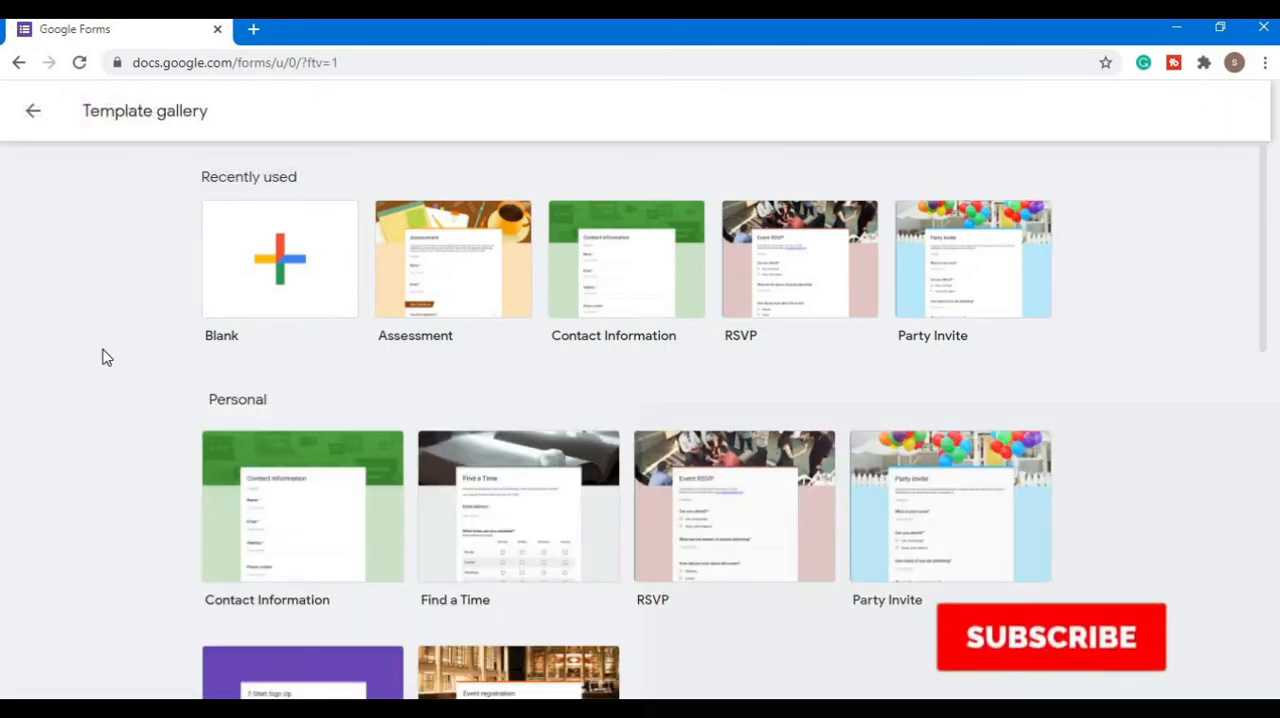
{"action": "scroll", "coordinate": [86, 354], "scroll_direction": "down", "scroll_amount": 2}
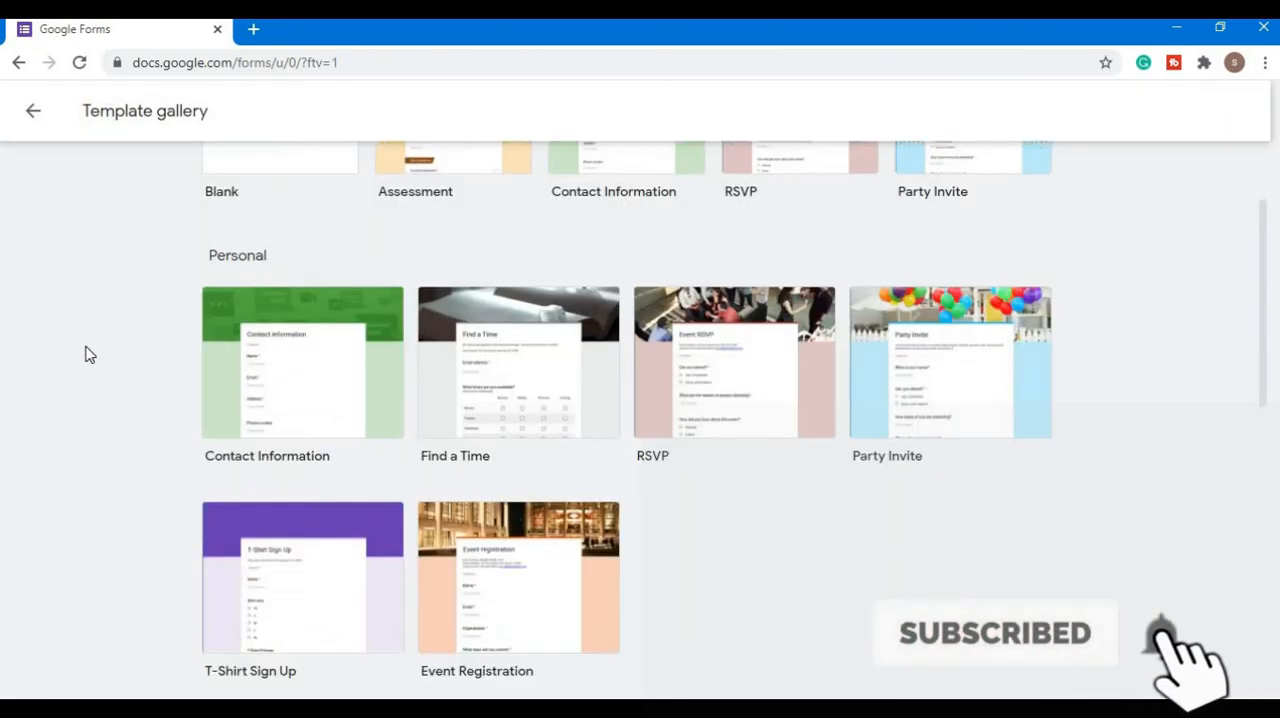
{"action": "scroll", "coordinate": [86, 354], "scroll_direction": "down", "scroll_amount": 7}
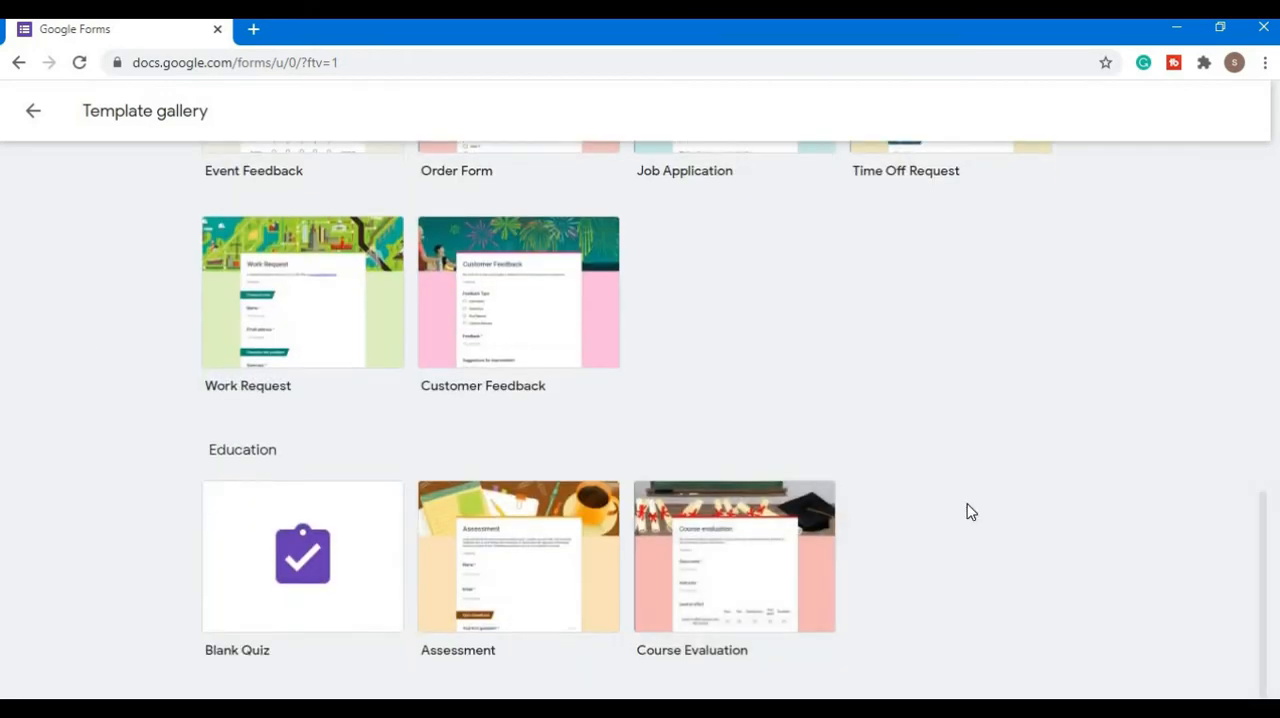
{"action": "scroll", "coordinate": [1048, 573], "scroll_direction": "up", "scroll_amount": 8}
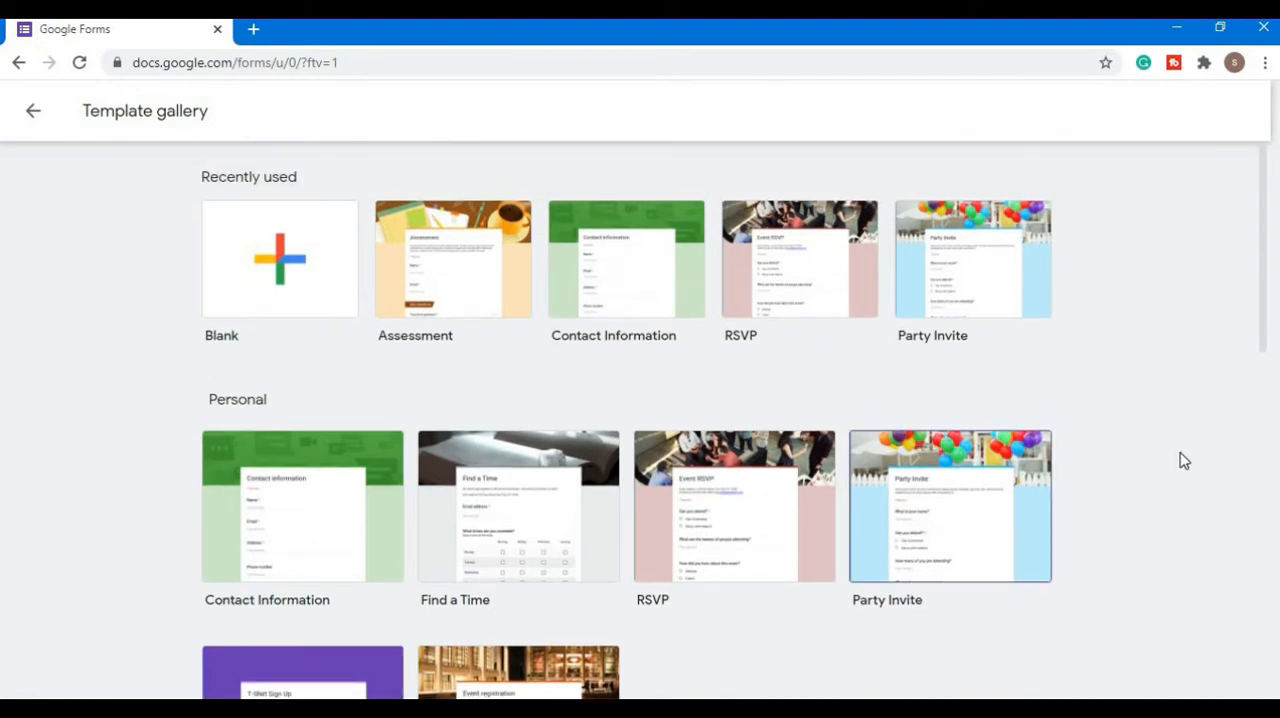
{"action": "scroll", "coordinate": [1057, 449], "scroll_direction": "down", "scroll_amount": 1}
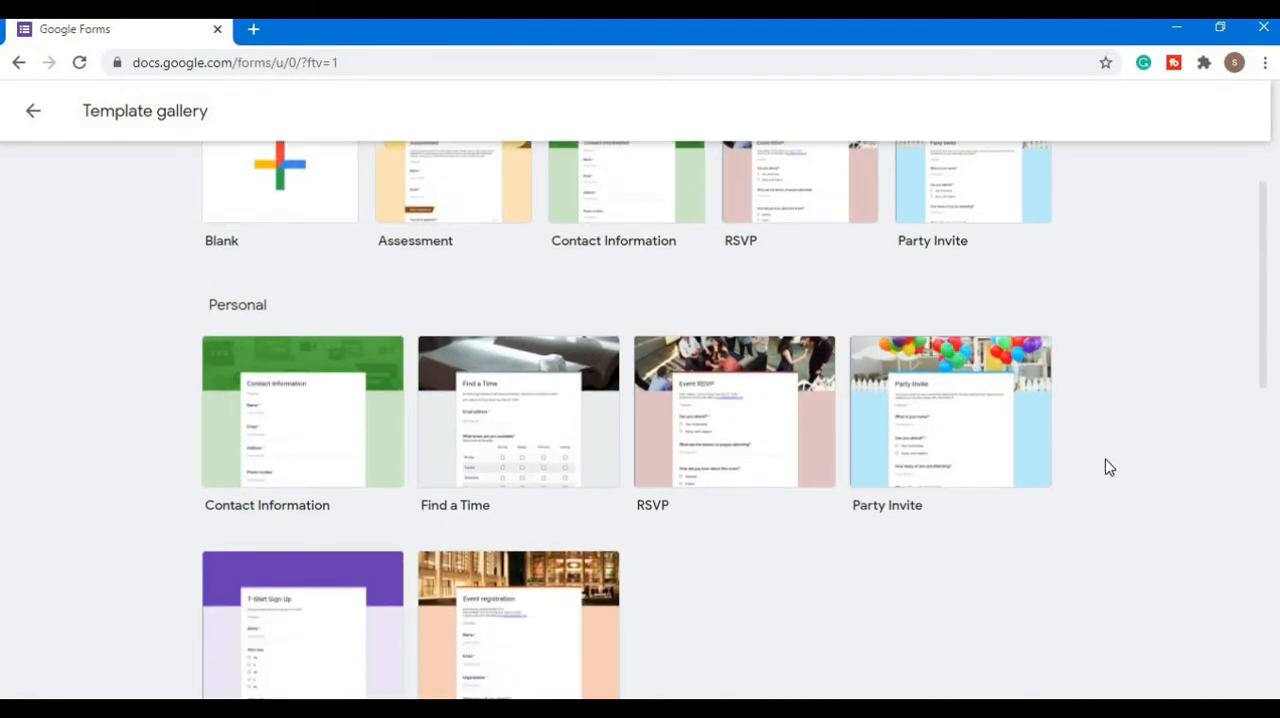
{"action": "scroll", "coordinate": [1140, 452], "scroll_direction": "up", "scroll_amount": 1}
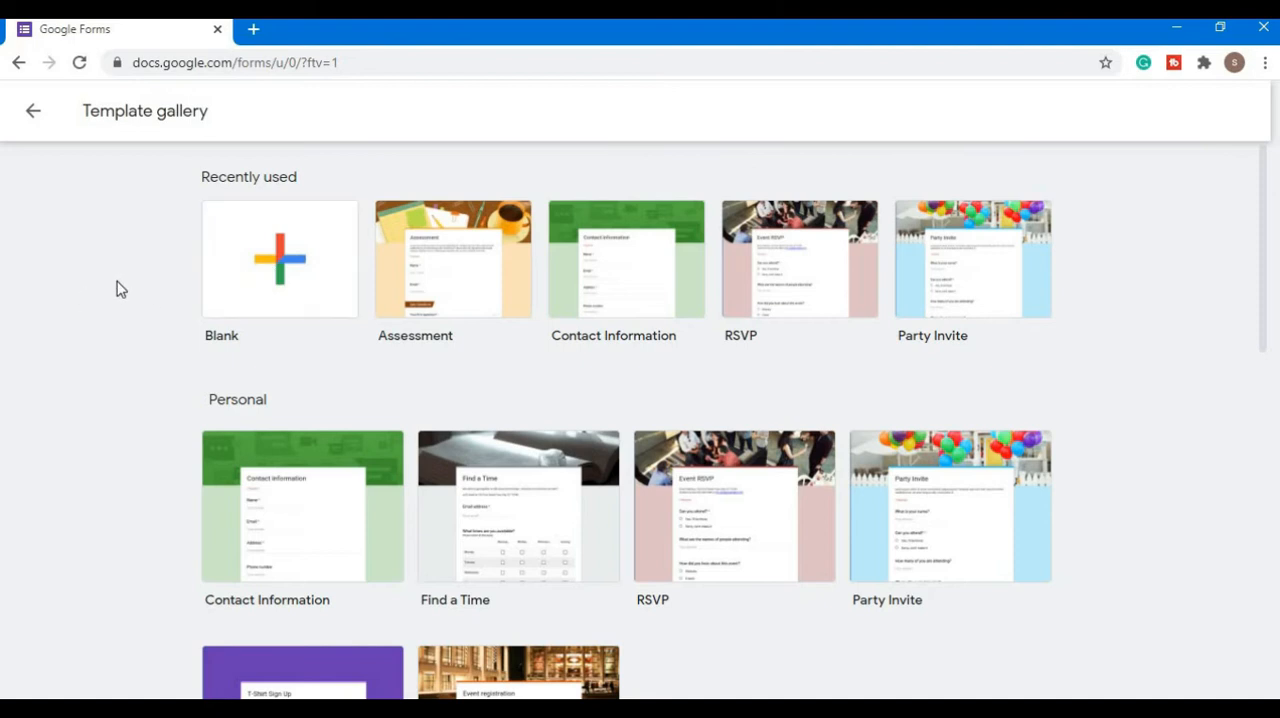
{"action": "left_click", "coordinate": [262, 248]}
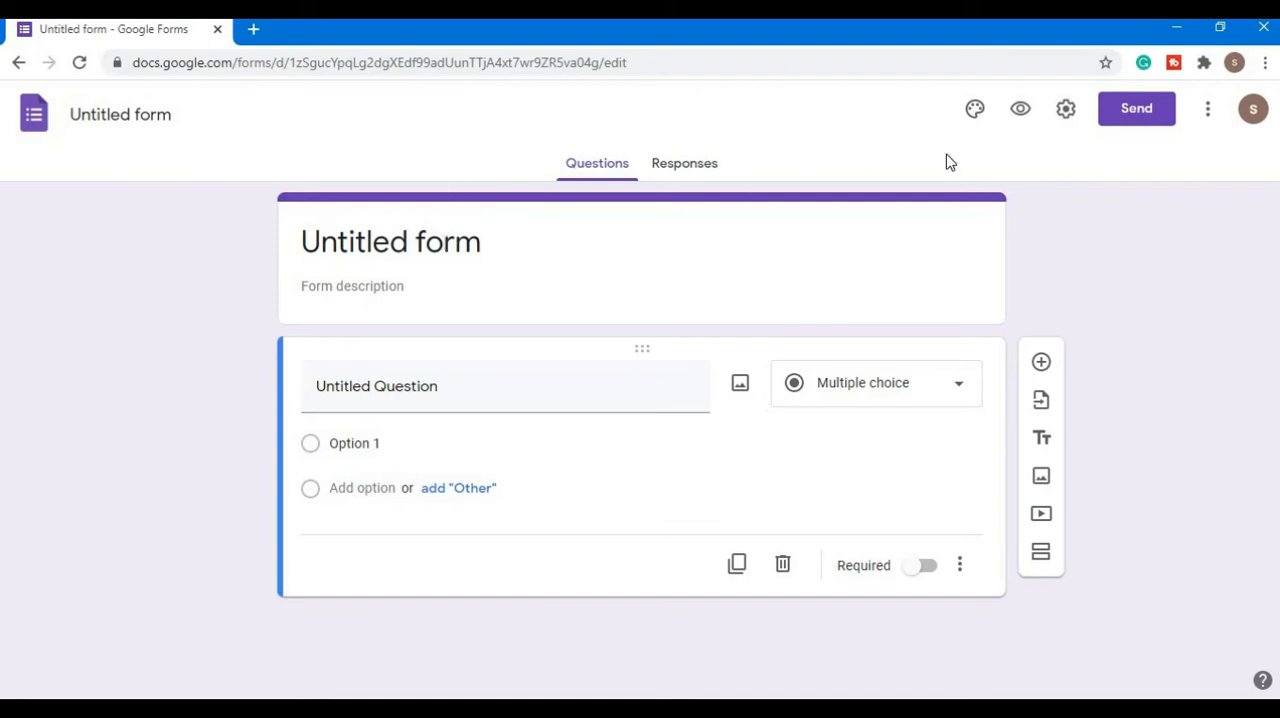
- Open the theme options, try the background colors including gray, and choose the lighter of the two purple shades
{"action": "left_click", "coordinate": [975, 109]}
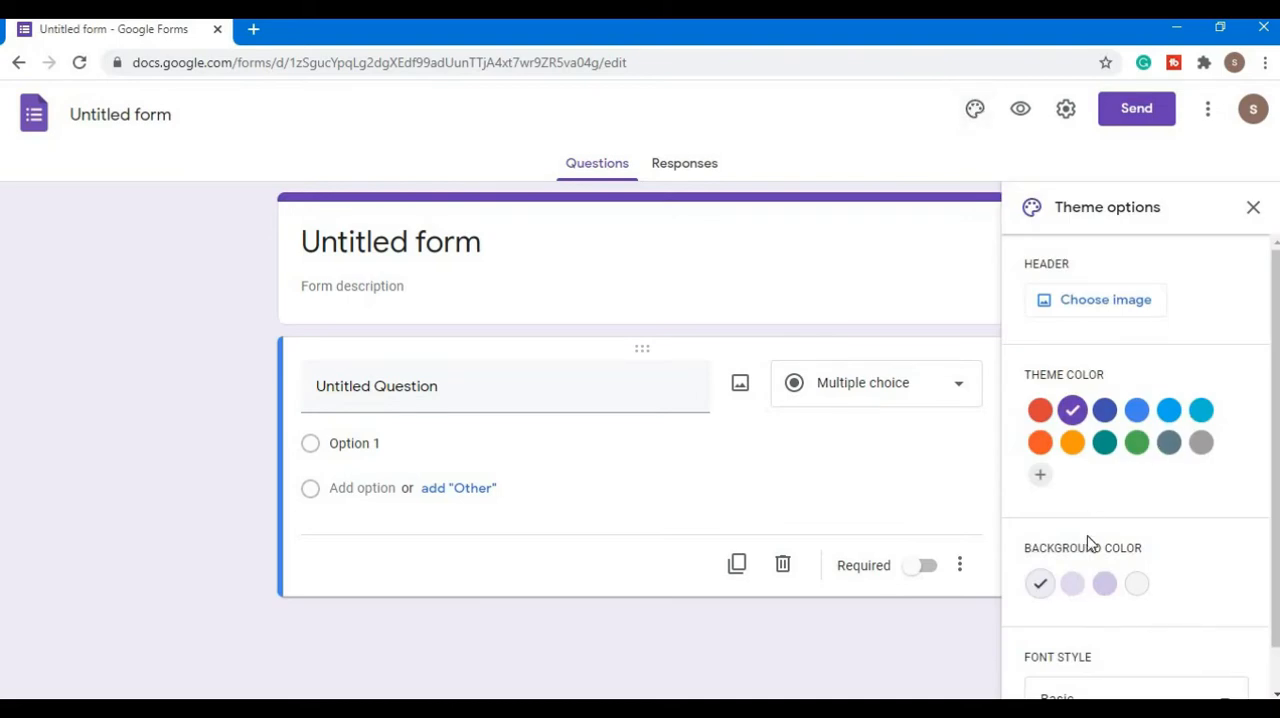
{"action": "left_click", "coordinate": [1072, 584]}
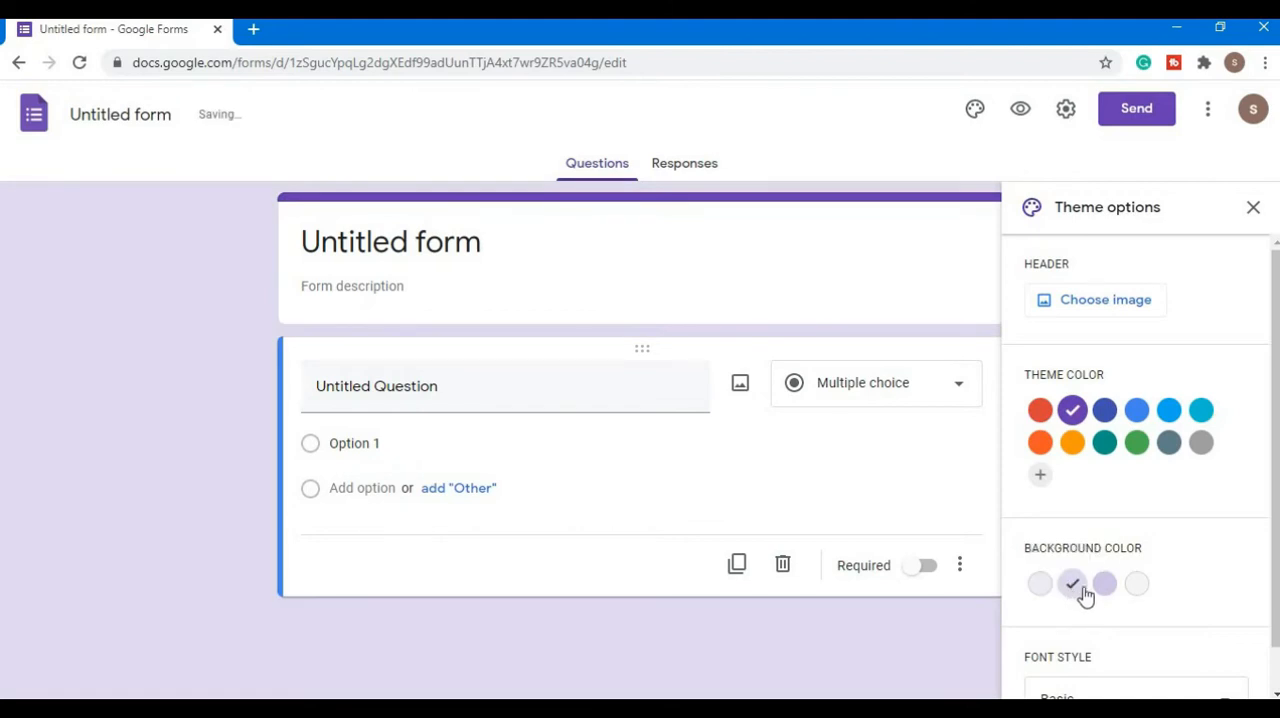
{"action": "left_click", "coordinate": [1104, 584]}
{"action": "left_click", "coordinate": [1136, 590]}
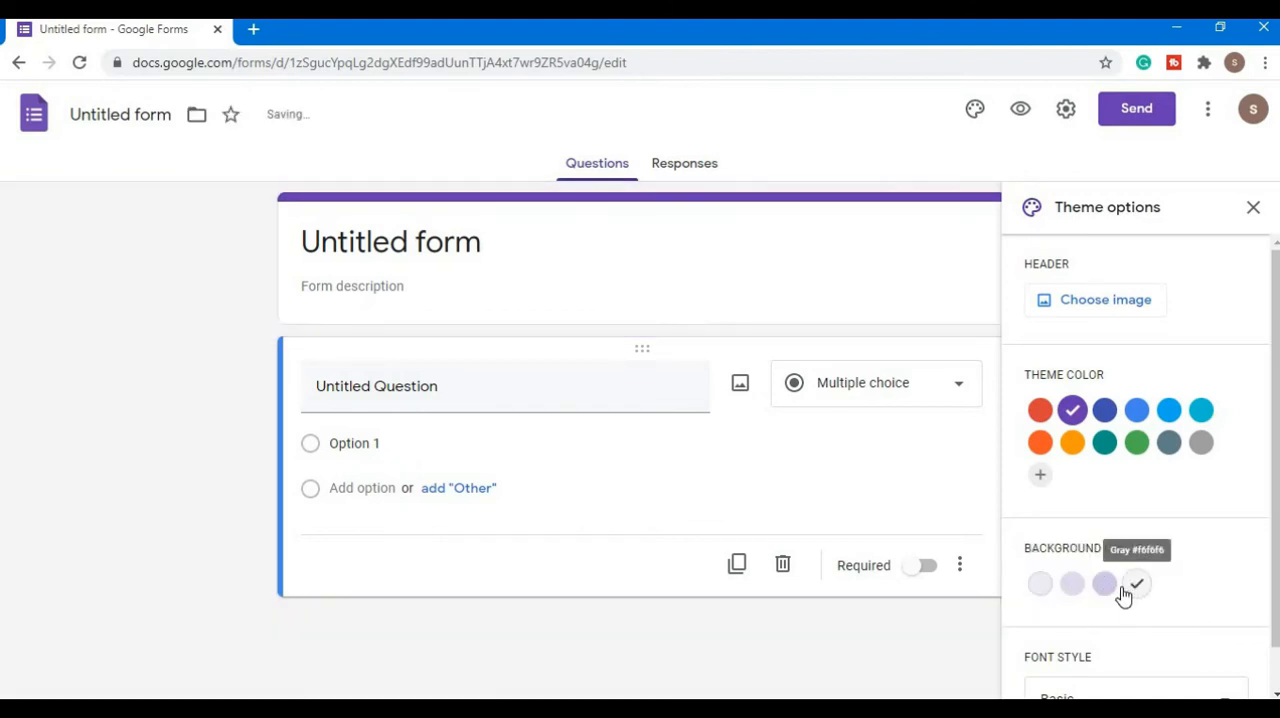
{"action": "left_click", "coordinate": [1104, 592]}
{"action": "left_click", "coordinate": [1077, 588]}
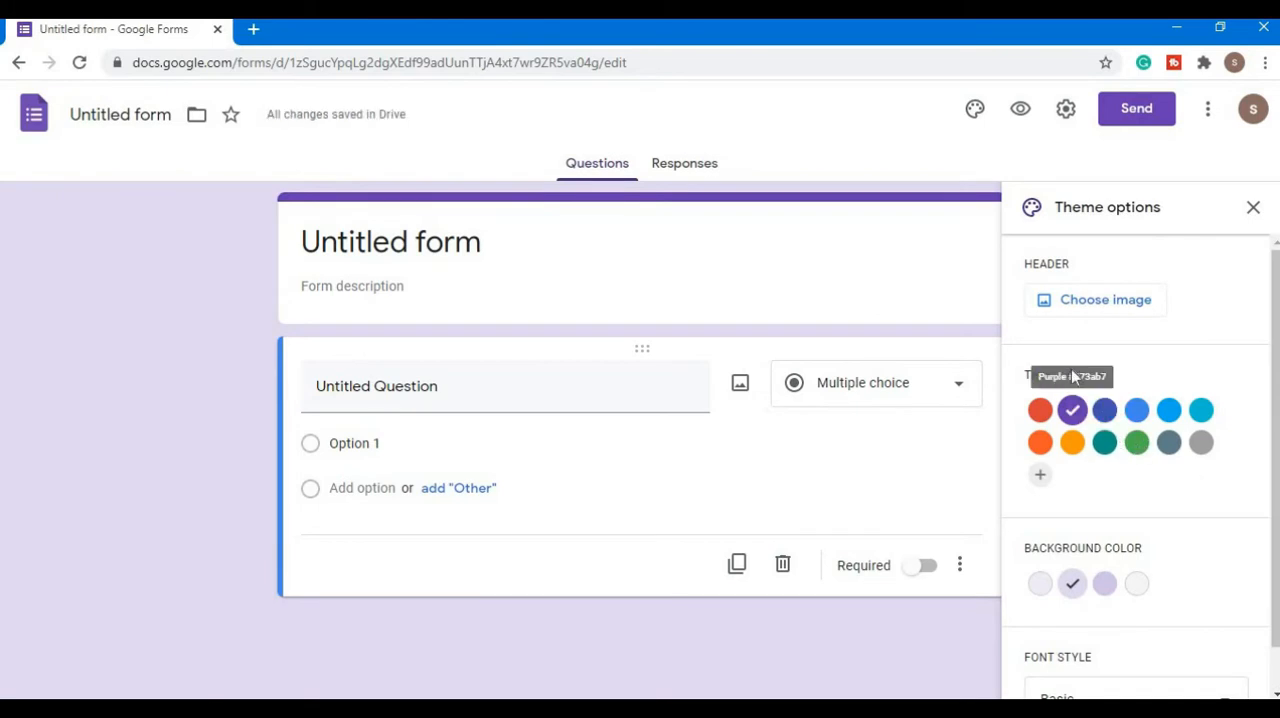
- Try the preset blue, cyan, gray, green, teal and orange theme colors on the form, ending with the lighter orange
{"action": "left_click", "coordinate": [1106, 414]}
{"action": "left_click", "coordinate": [1137, 411]}
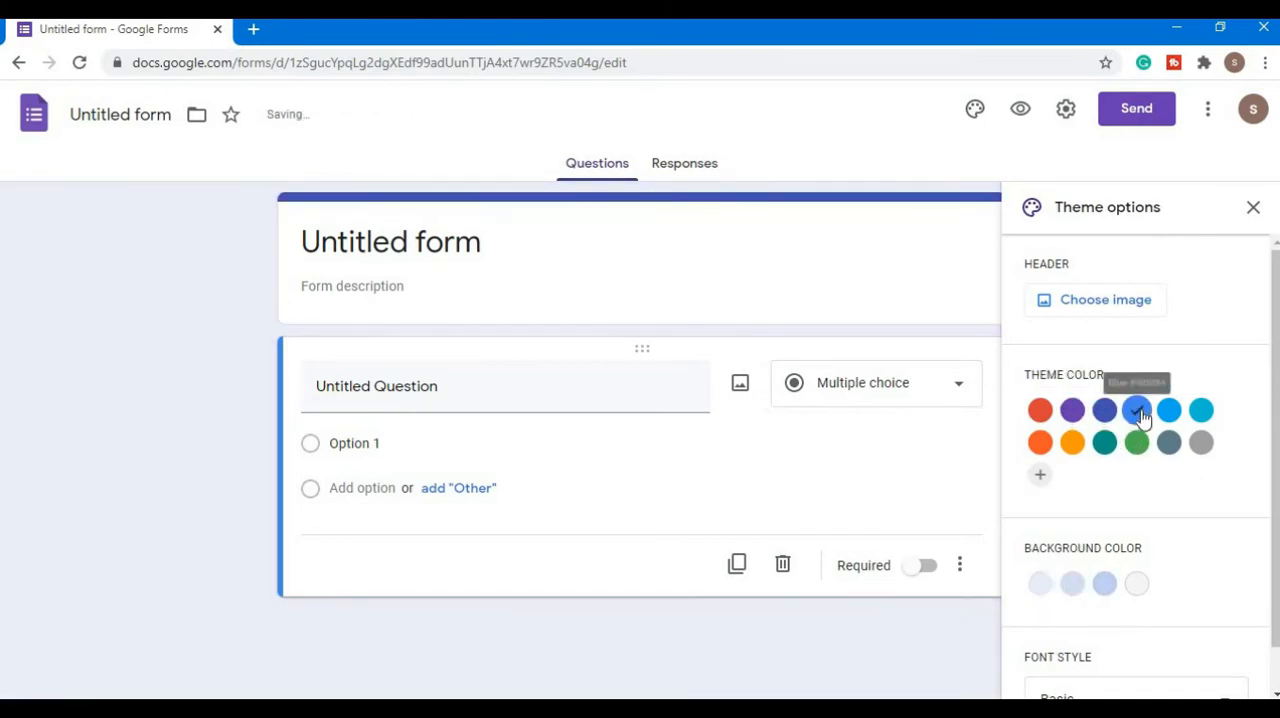
{"action": "left_click", "coordinate": [1169, 411]}
{"action": "left_click", "coordinate": [1203, 412]}
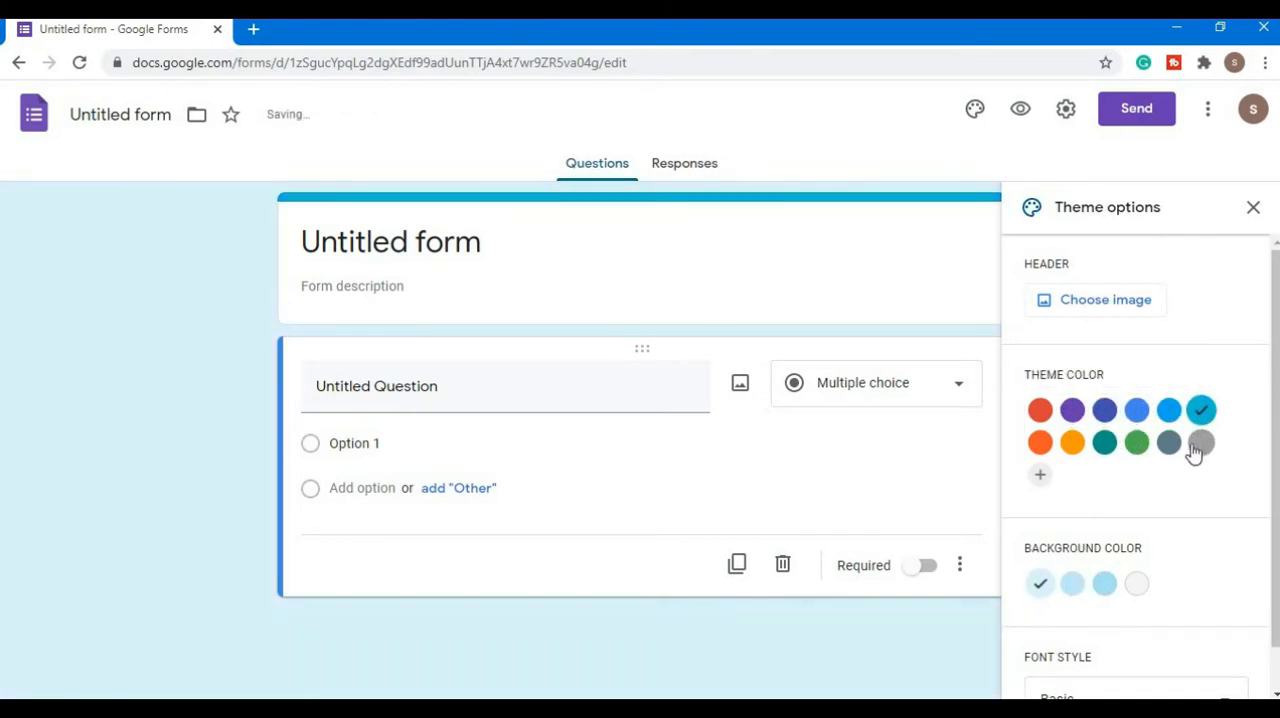
{"action": "left_click", "coordinate": [1199, 443]}
{"action": "left_click", "coordinate": [1166, 445]}
{"action": "left_click", "coordinate": [1137, 443]}
{"action": "left_click", "coordinate": [1104, 443]}
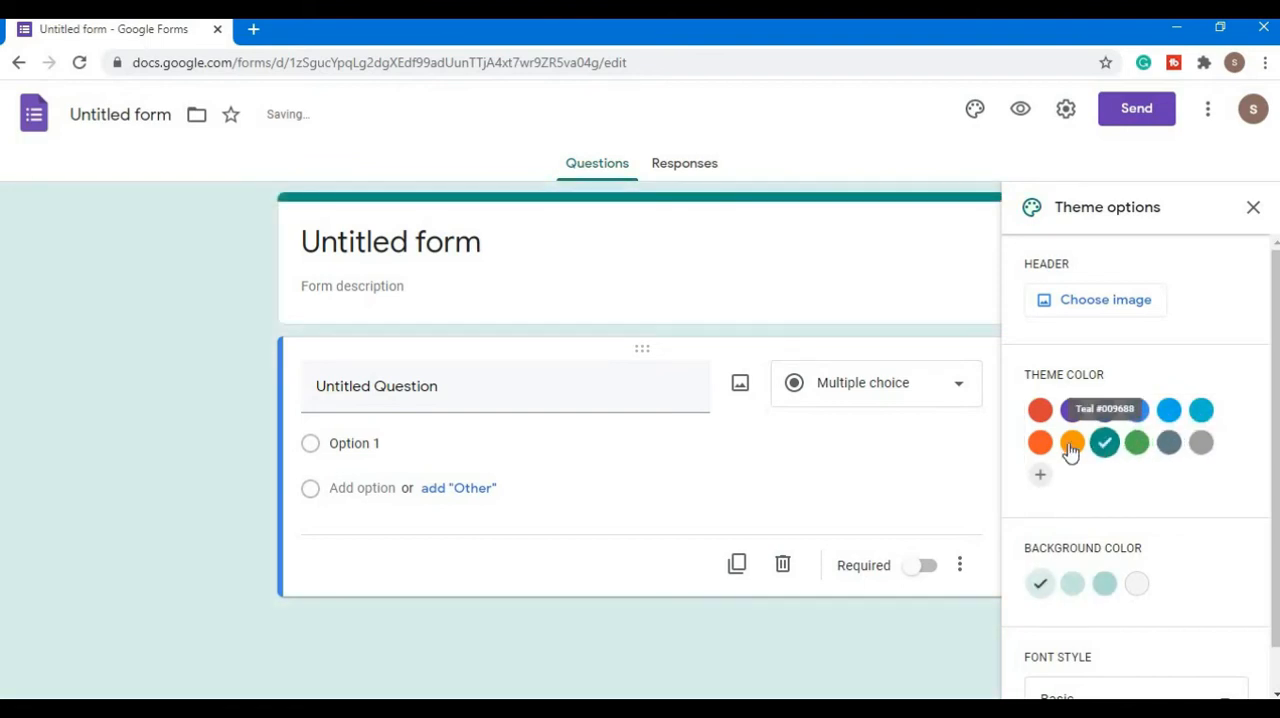
{"action": "left_click", "coordinate": [1072, 443]}
{"action": "left_click", "coordinate": [1038, 445]}
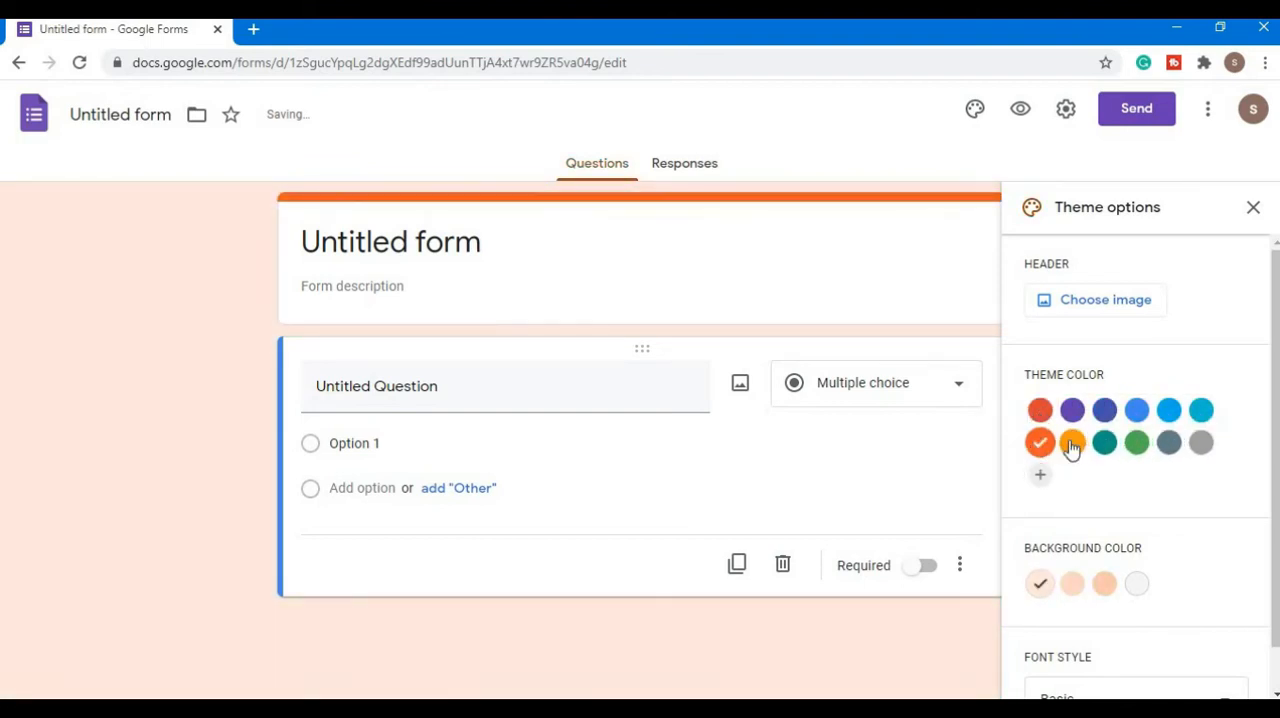
{"action": "left_click", "coordinate": [1072, 443]}
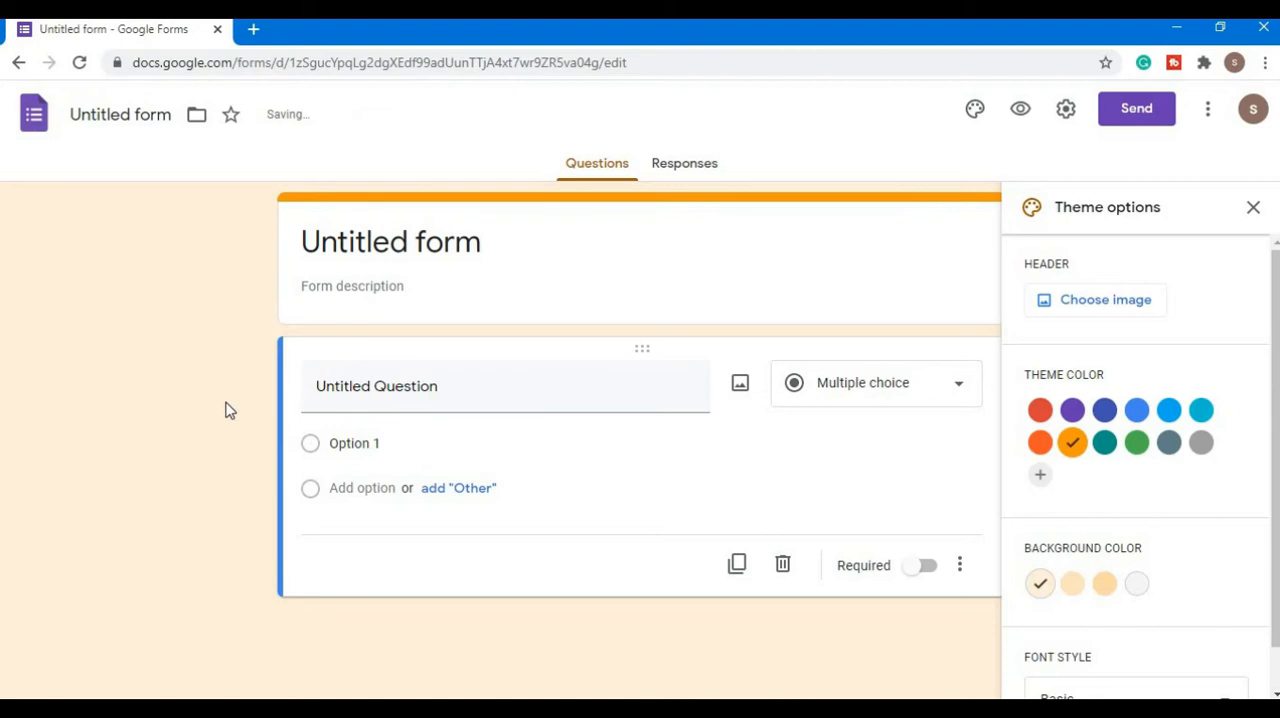
- Insert the Work and School picture of dry leaves on wood as the form's header image and close the theme options
{"action": "scroll", "coordinate": [1149, 458], "scroll_direction": "down", "scroll_amount": 1}
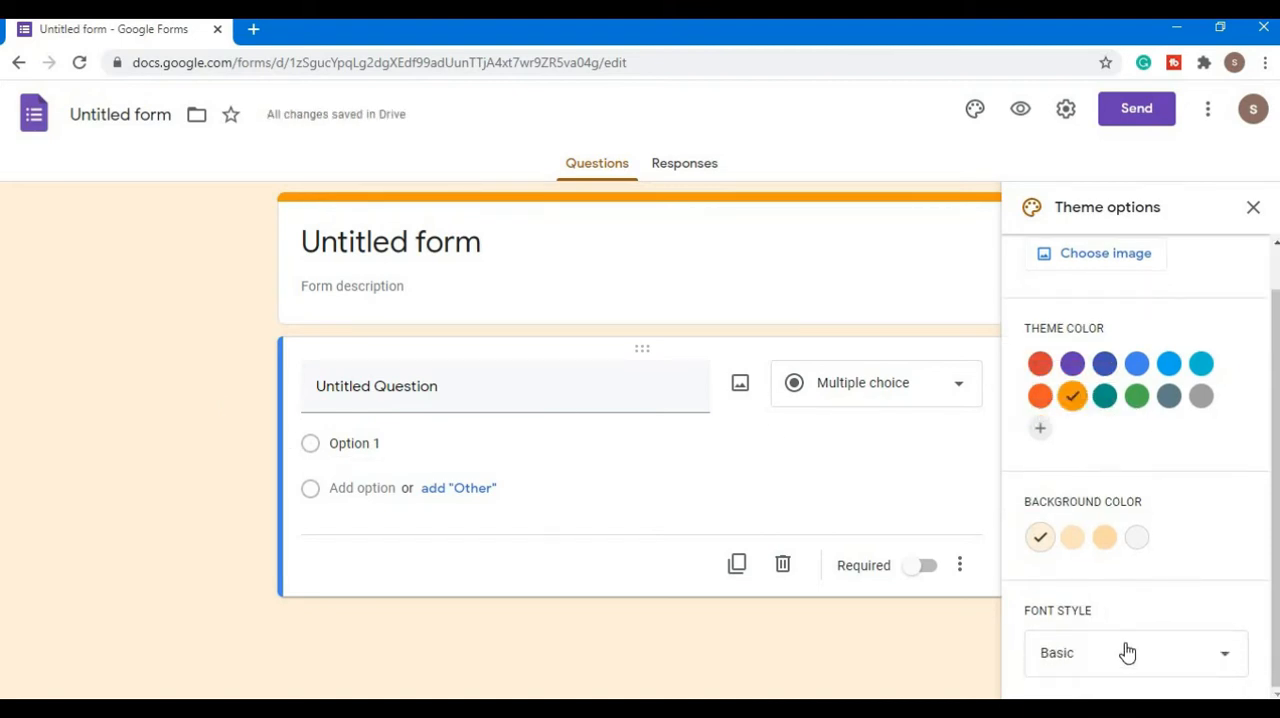
{"action": "scroll", "coordinate": [1170, 620], "scroll_direction": "up", "scroll_amount": 1}
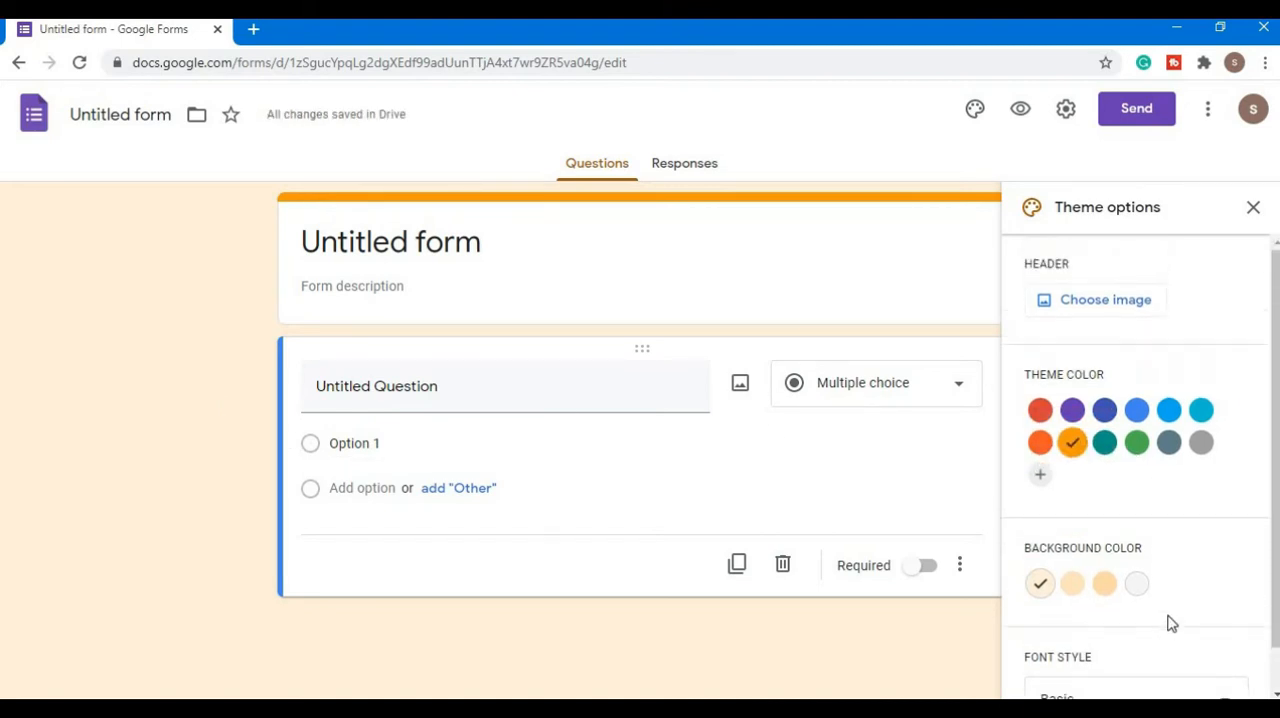
{"action": "left_click", "coordinate": [1117, 304]}
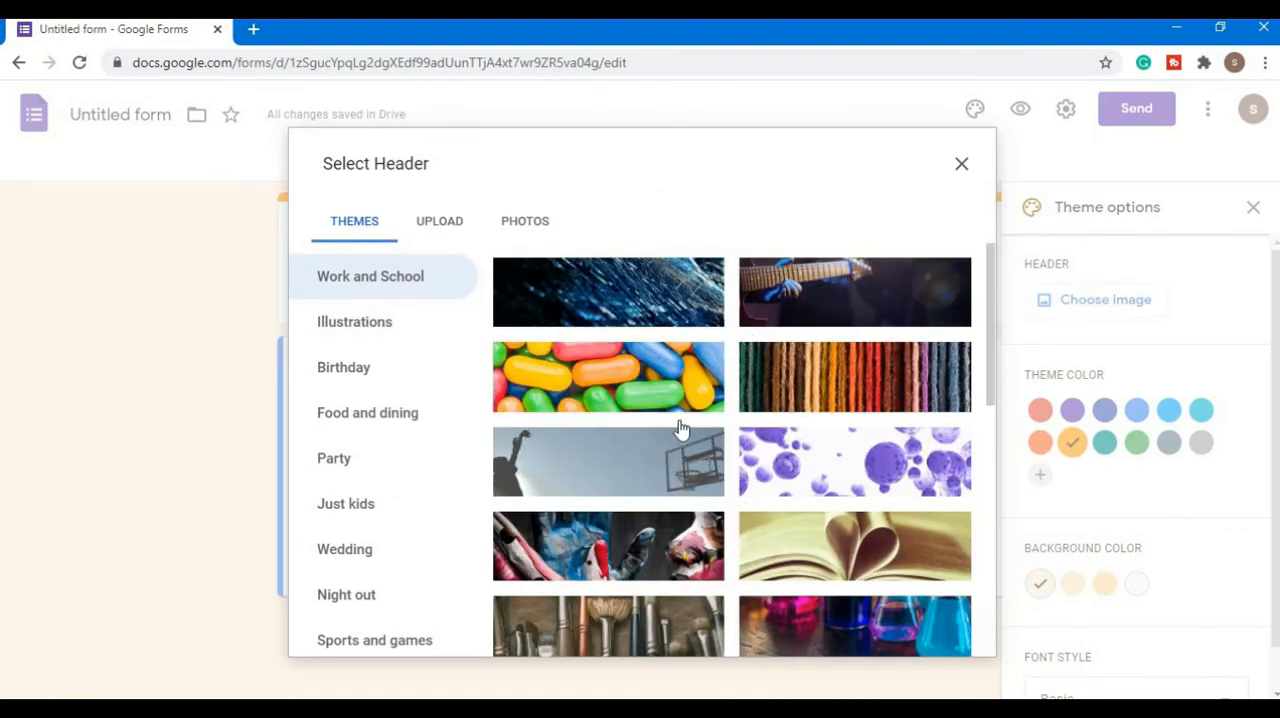
{"action": "scroll", "coordinate": [678, 432], "scroll_direction": "down", "scroll_amount": 2}
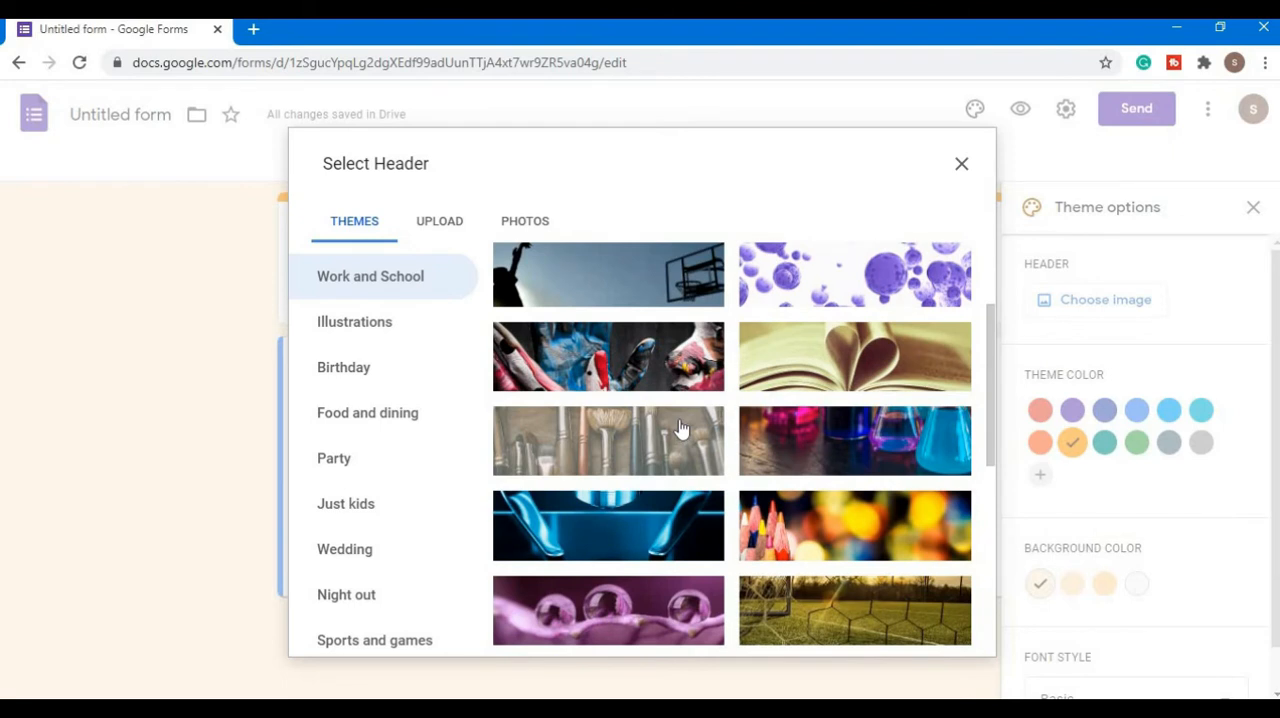
{"action": "scroll", "coordinate": [678, 428], "scroll_direction": "up", "scroll_amount": 2}
{"action": "scroll", "coordinate": [680, 428], "scroll_direction": "down", "scroll_amount": 6}
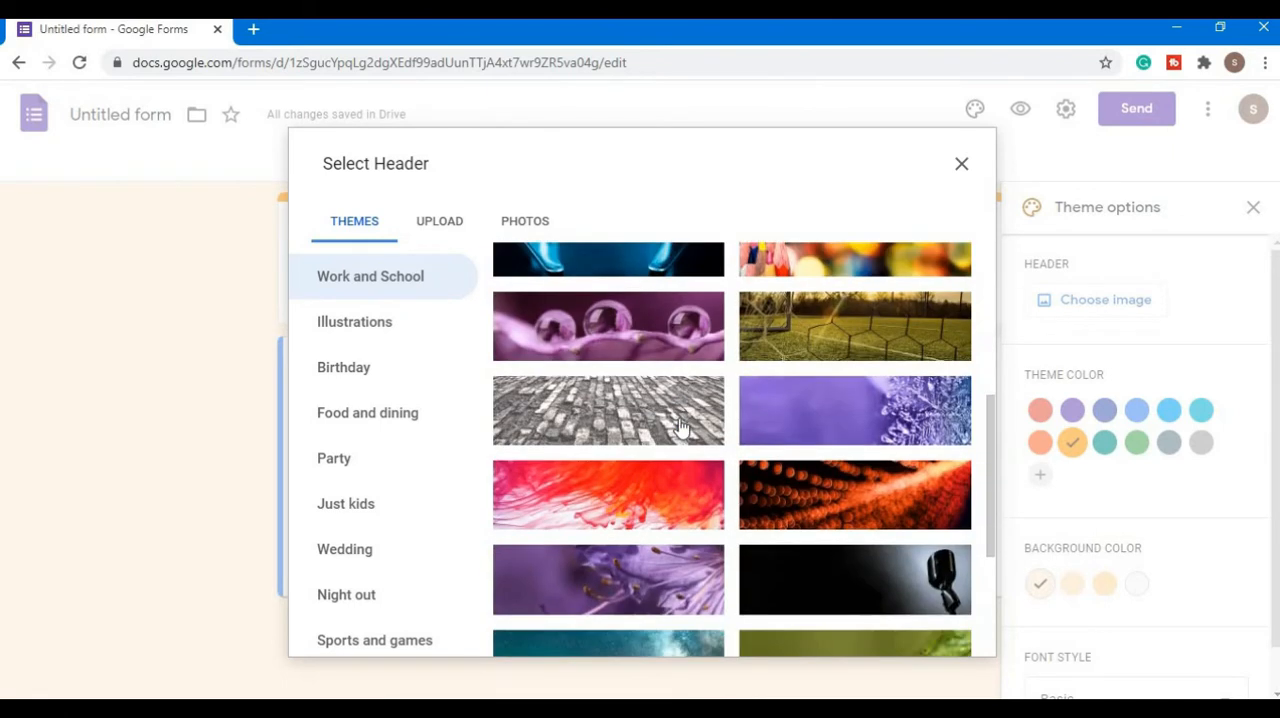
{"action": "scroll", "coordinate": [678, 428], "scroll_direction": "down", "scroll_amount": 7}
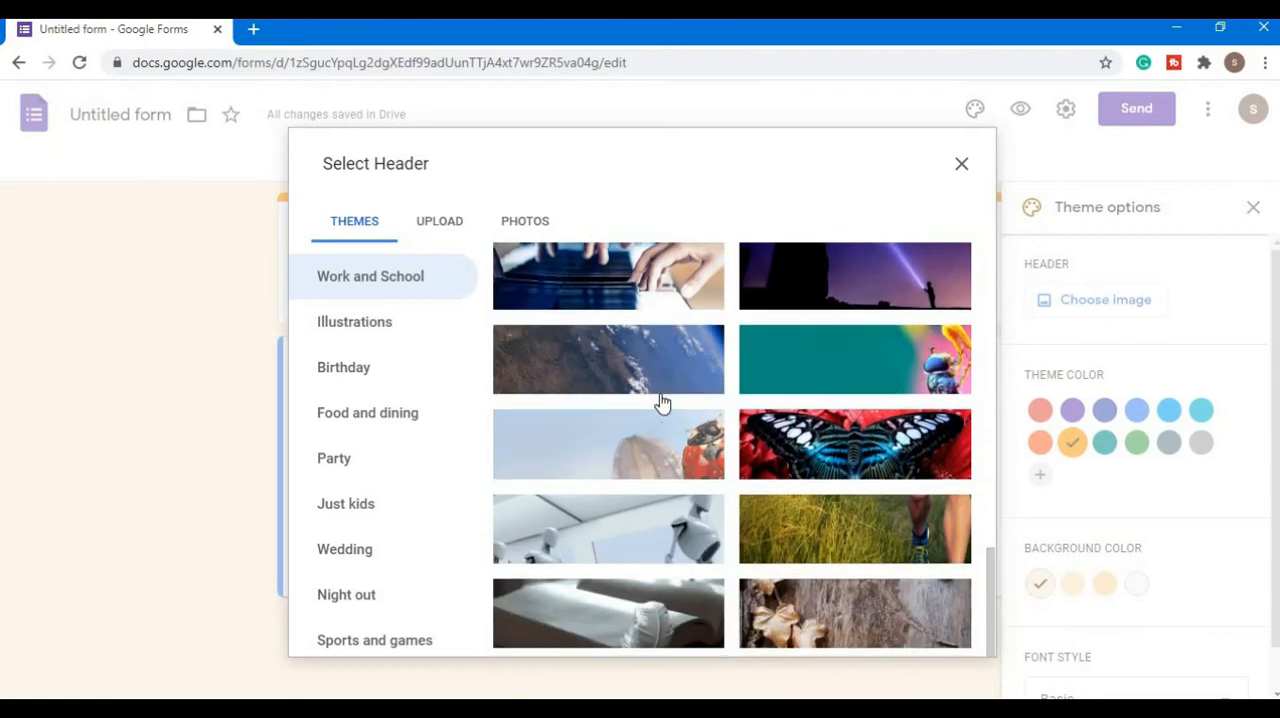
{"action": "scroll", "coordinate": [668, 400], "scroll_direction": "down", "scroll_amount": 3}
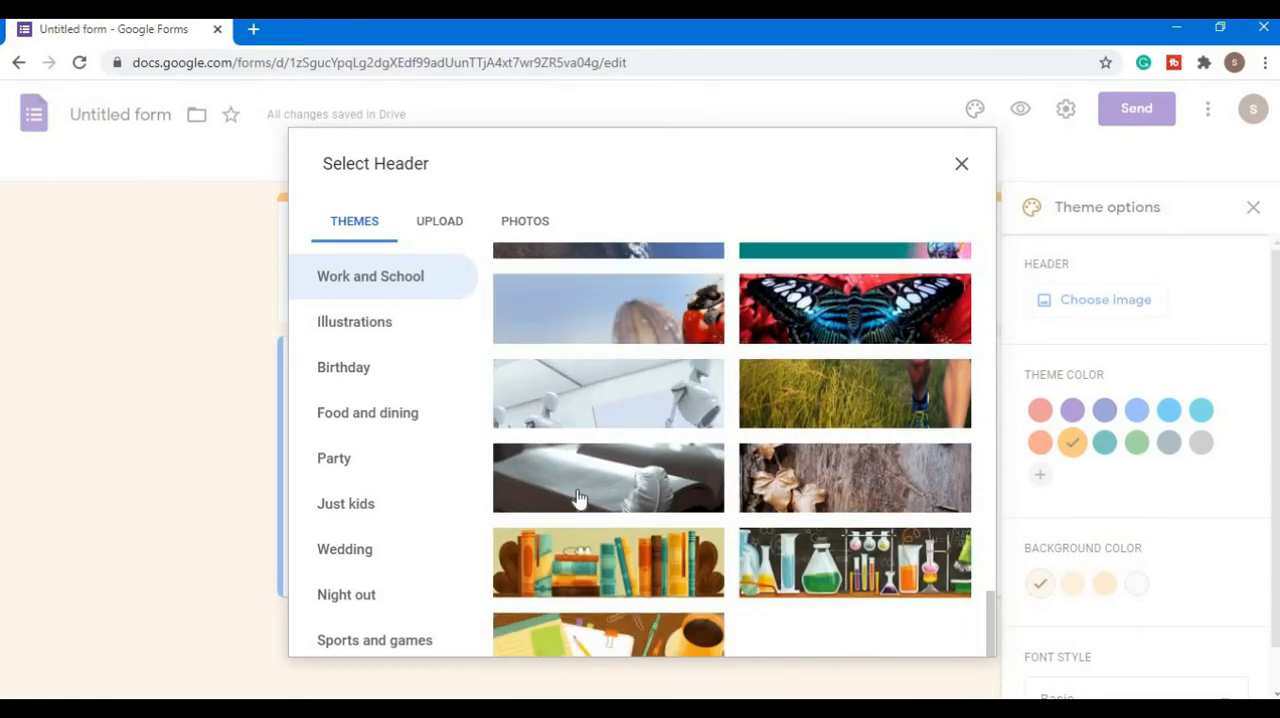
{"action": "left_click", "coordinate": [863, 481]}
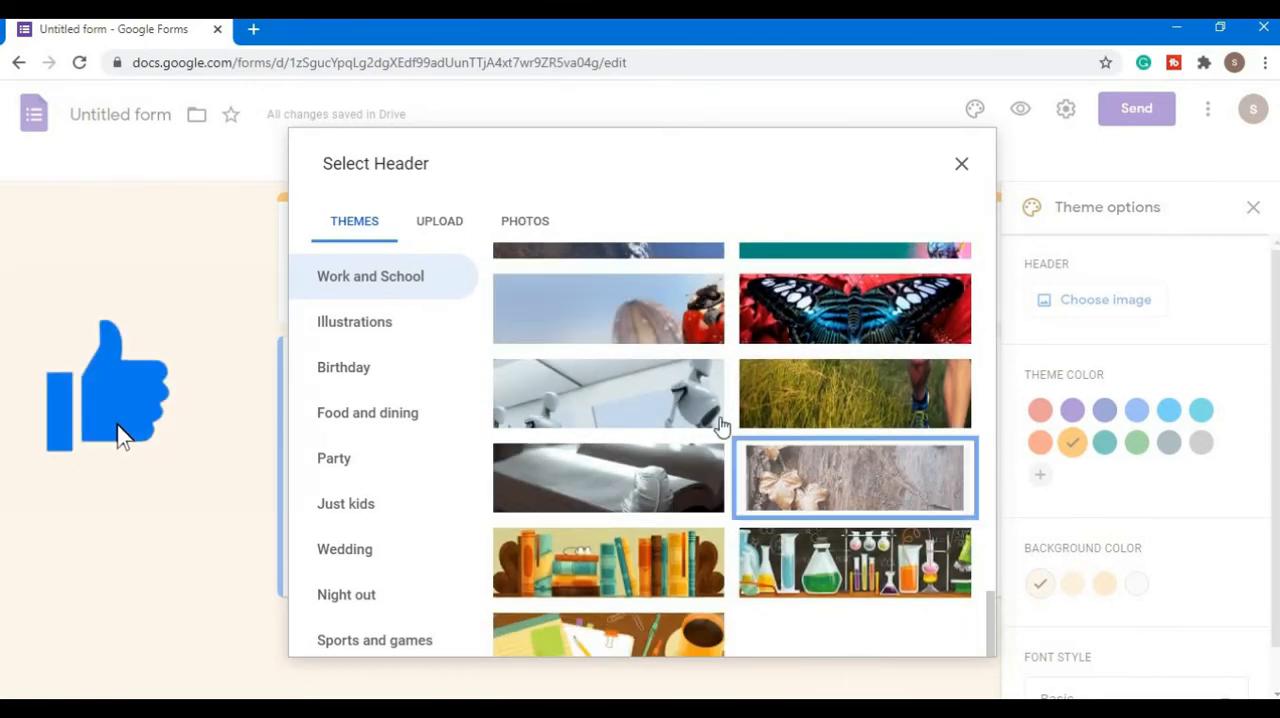
{"action": "left_click", "coordinate": [945, 637]}
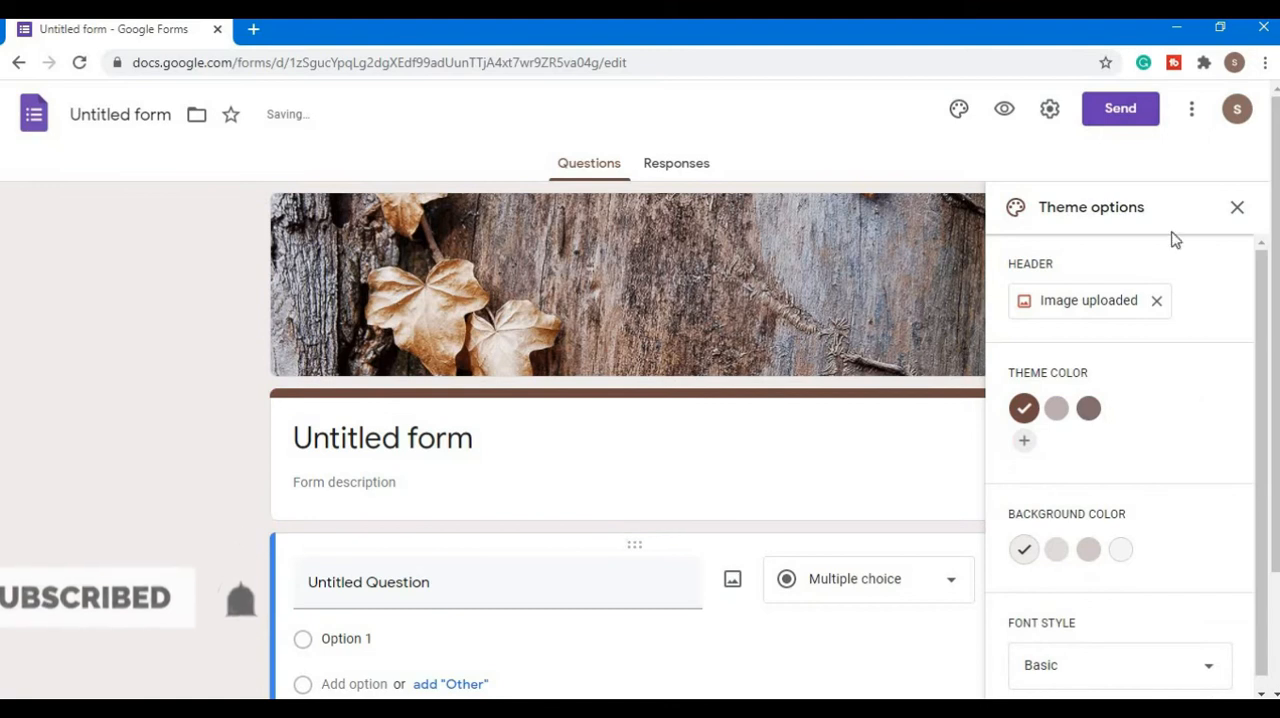
{"action": "left_click", "coordinate": [1237, 208]}
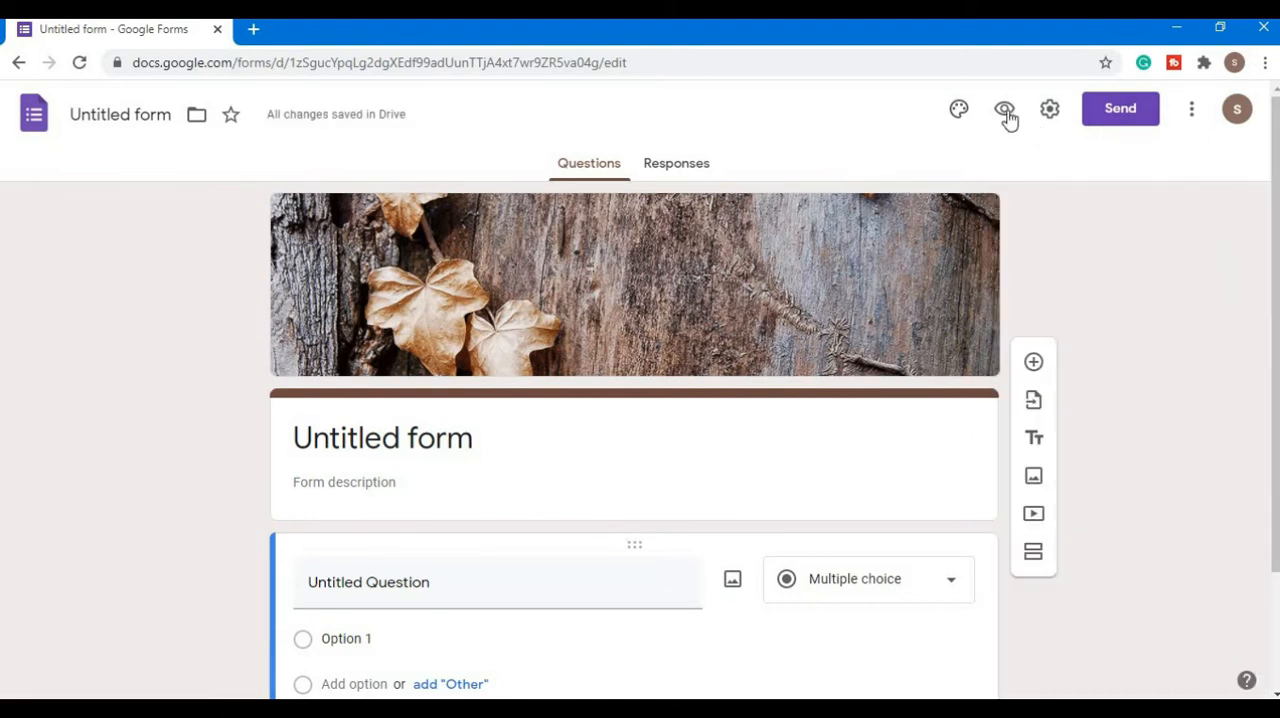
- Preview the untitled form, return to the editor, and view the general form settings without saving changes
{"action": "left_click", "coordinate": [1006, 112]}
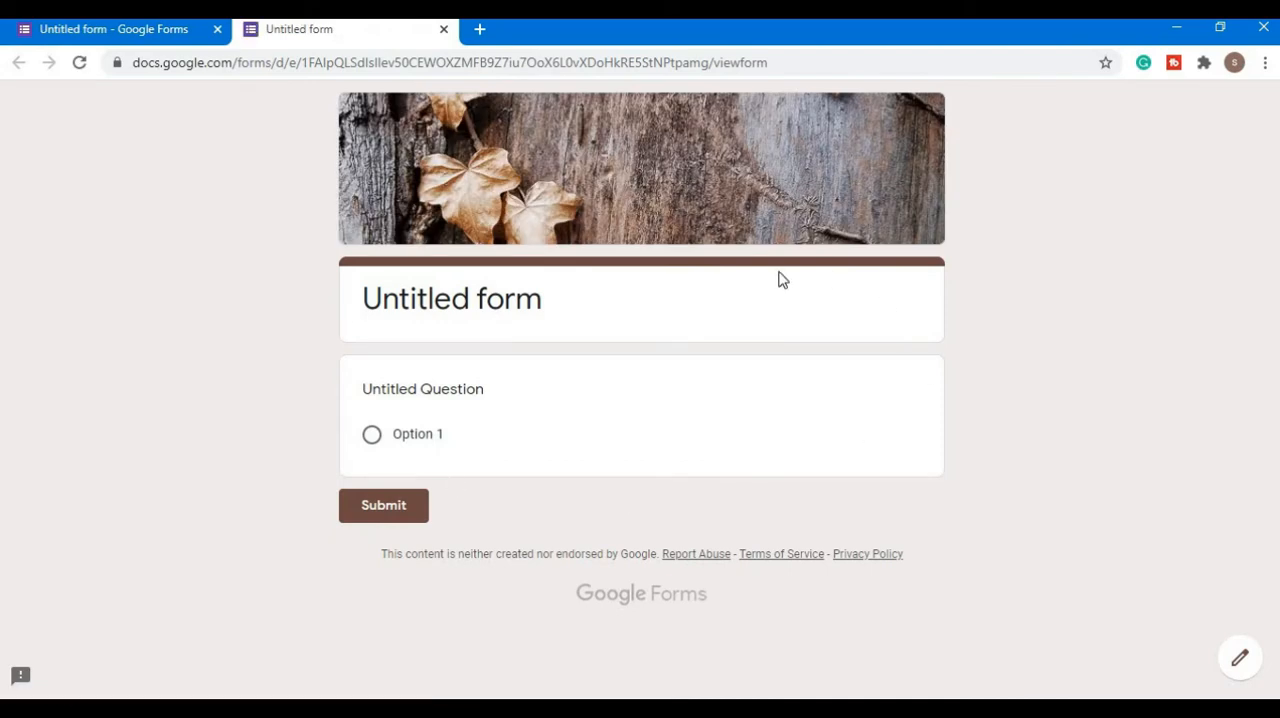
{"action": "left_click", "coordinate": [443, 30]}
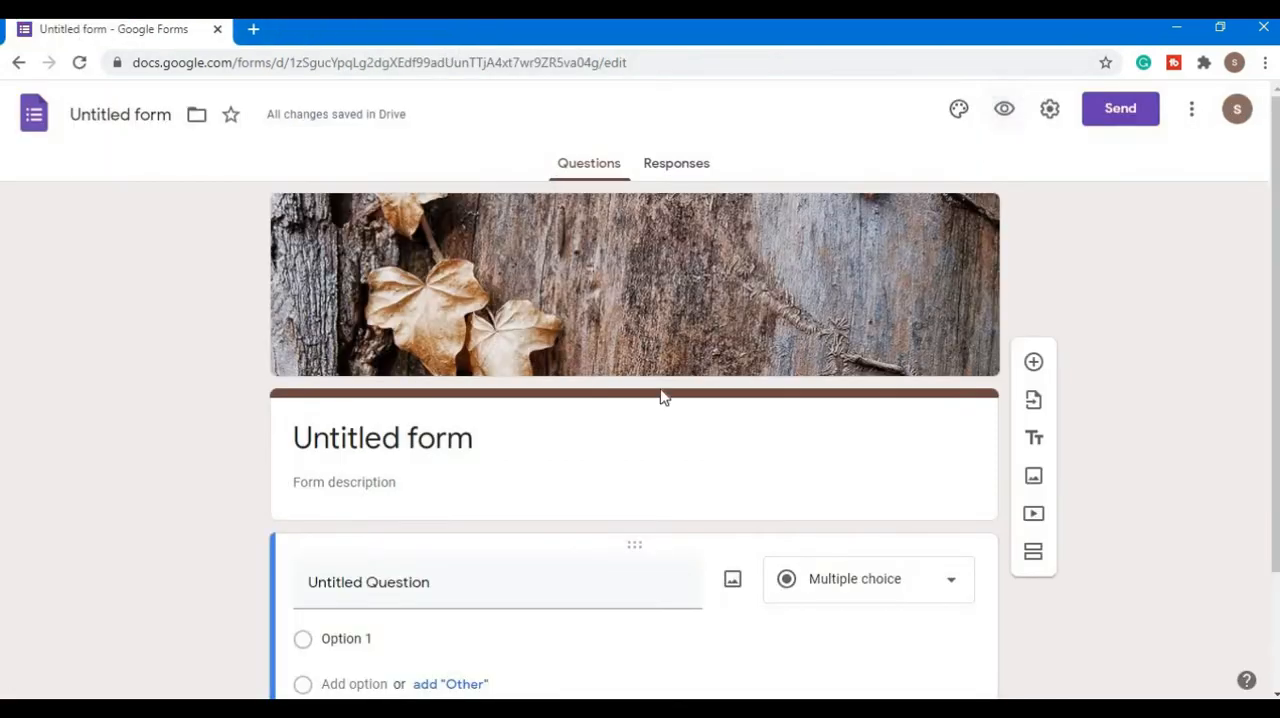
{"action": "left_click", "coordinate": [1049, 110]}
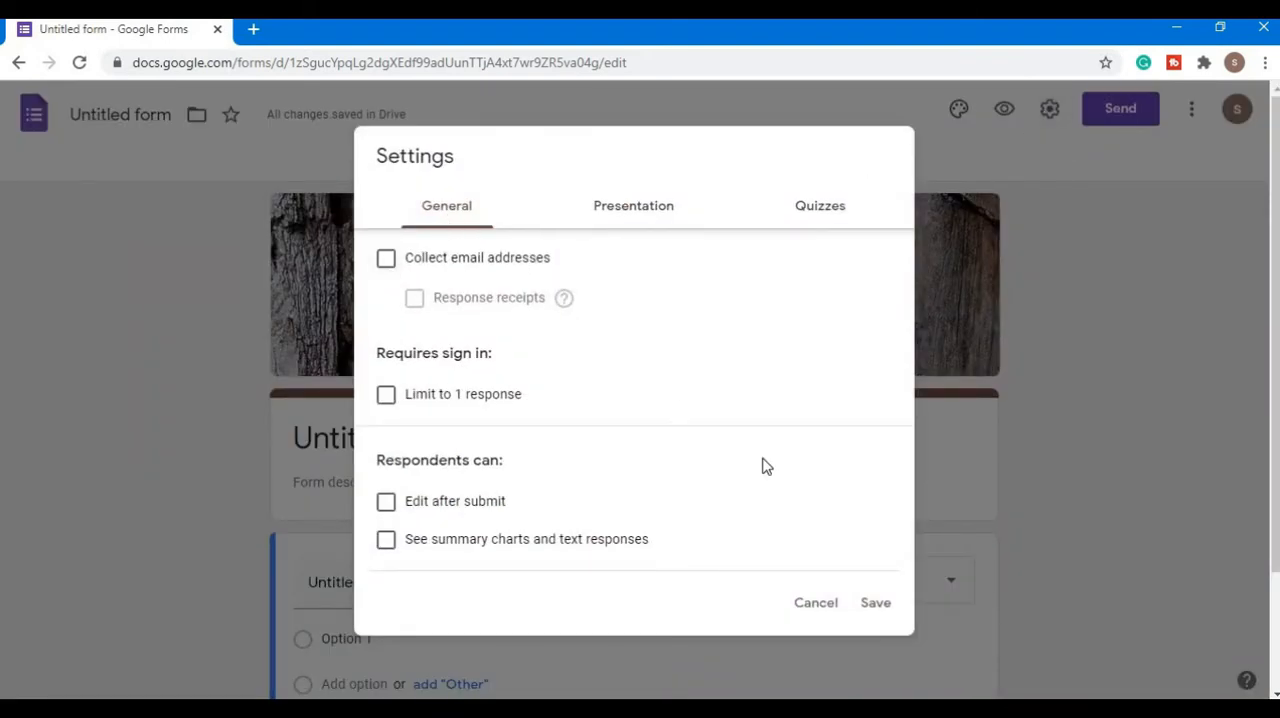
{"action": "left_click", "coordinate": [812, 604]}
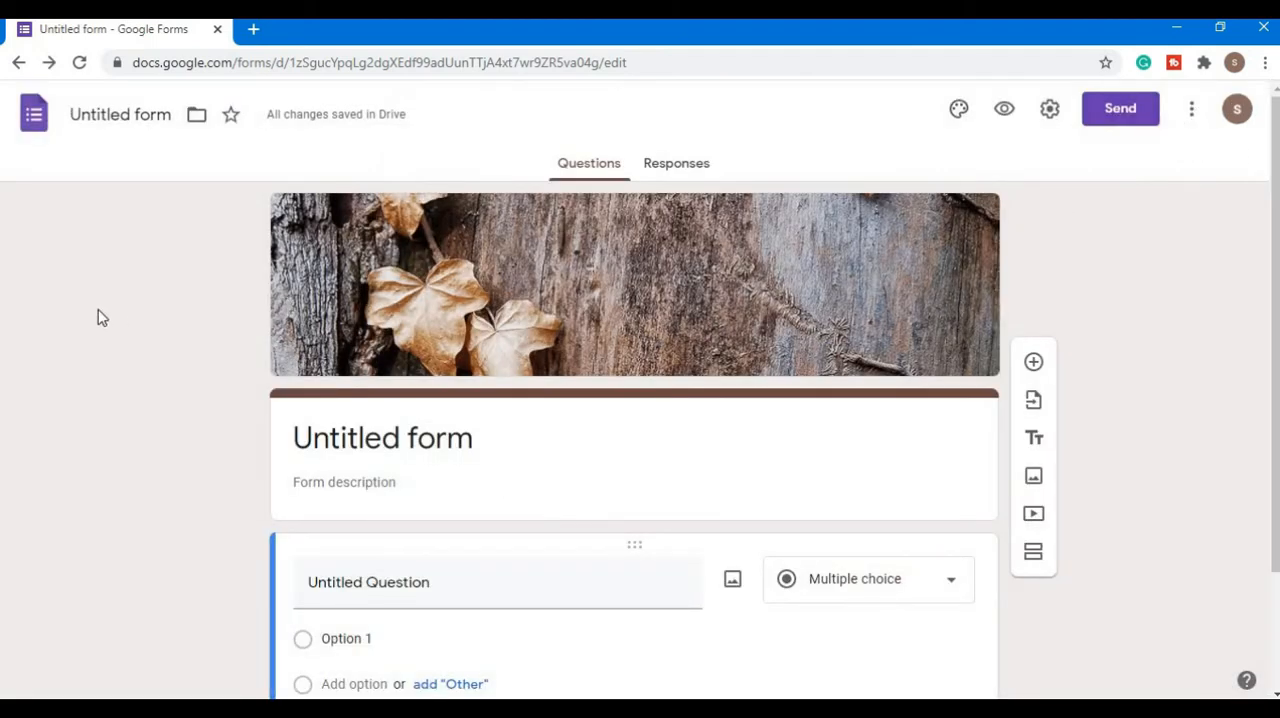
- Replace the form's title with Officegyan
{"action": "left_click", "coordinate": [483, 444]}
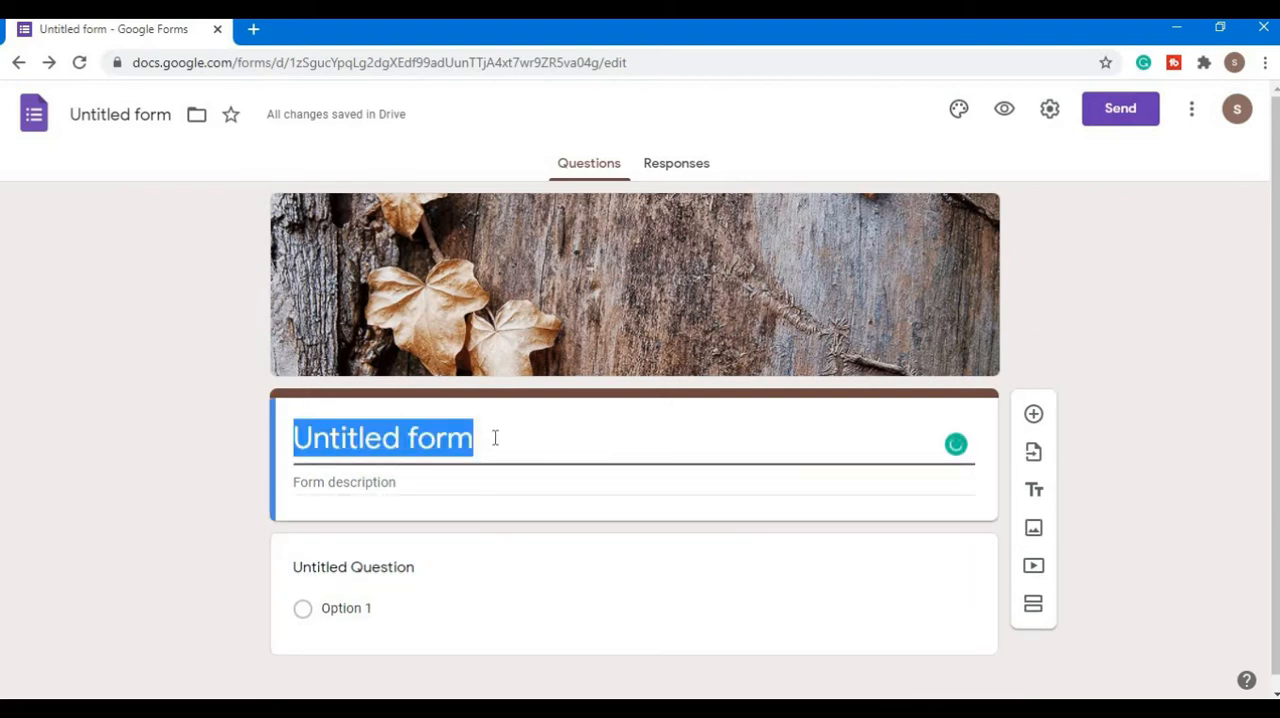
{"action": "type", "text": "Offi"}
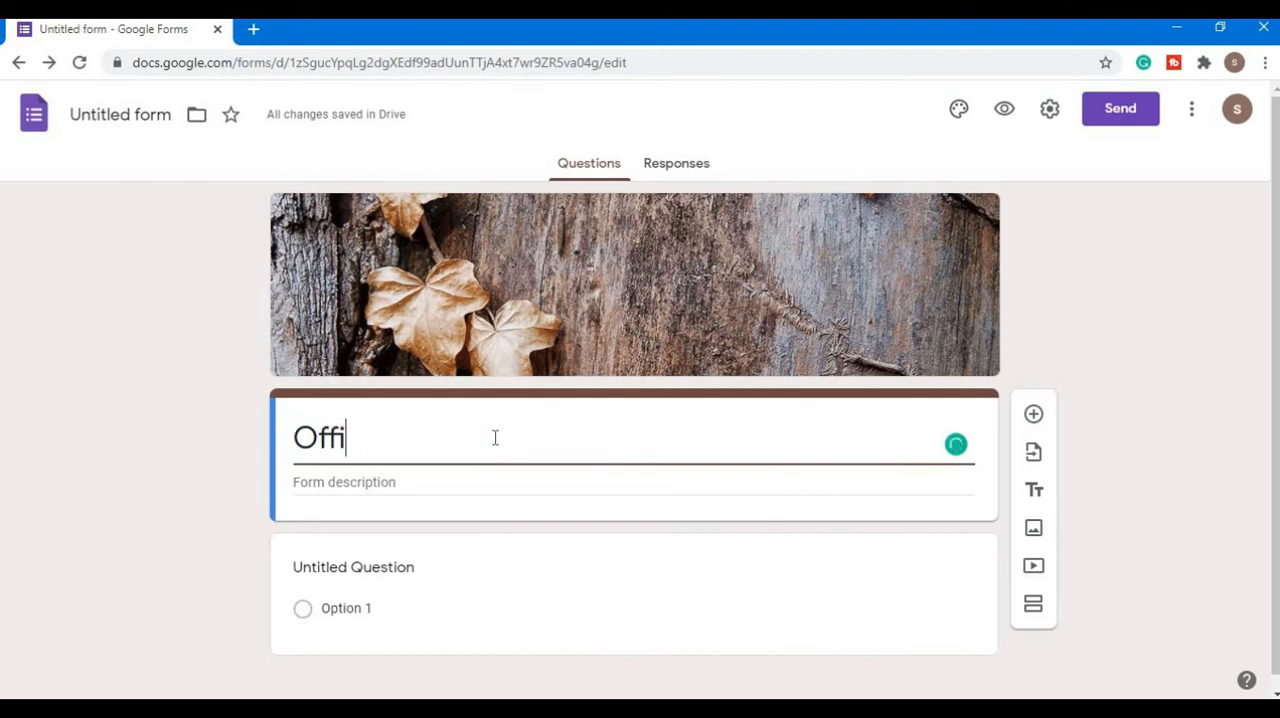
{"action": "type", "text": "cegyan"}
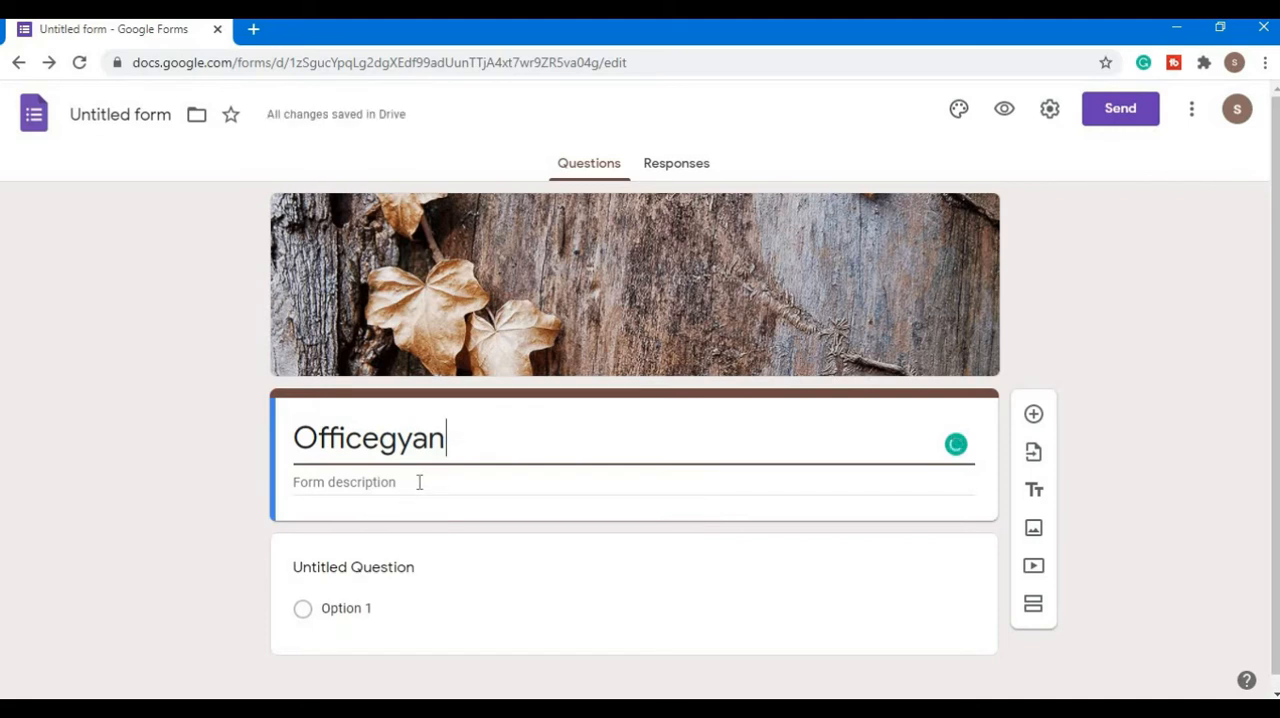
{"action": "left_click", "coordinate": [210, 500]}
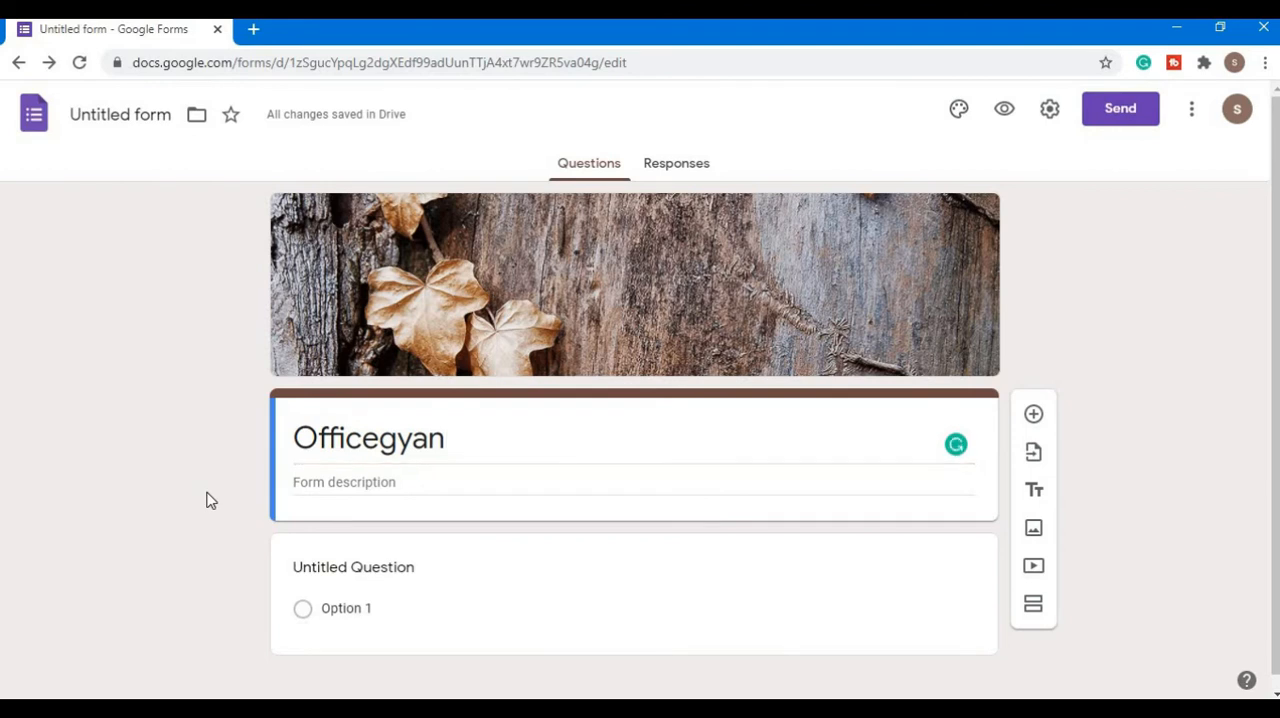
- Enter "How long covid will go?" as the first question and set its answer type to Short answer
{"action": "scroll", "coordinate": [210, 500], "scroll_direction": "down", "scroll_amount": 1}
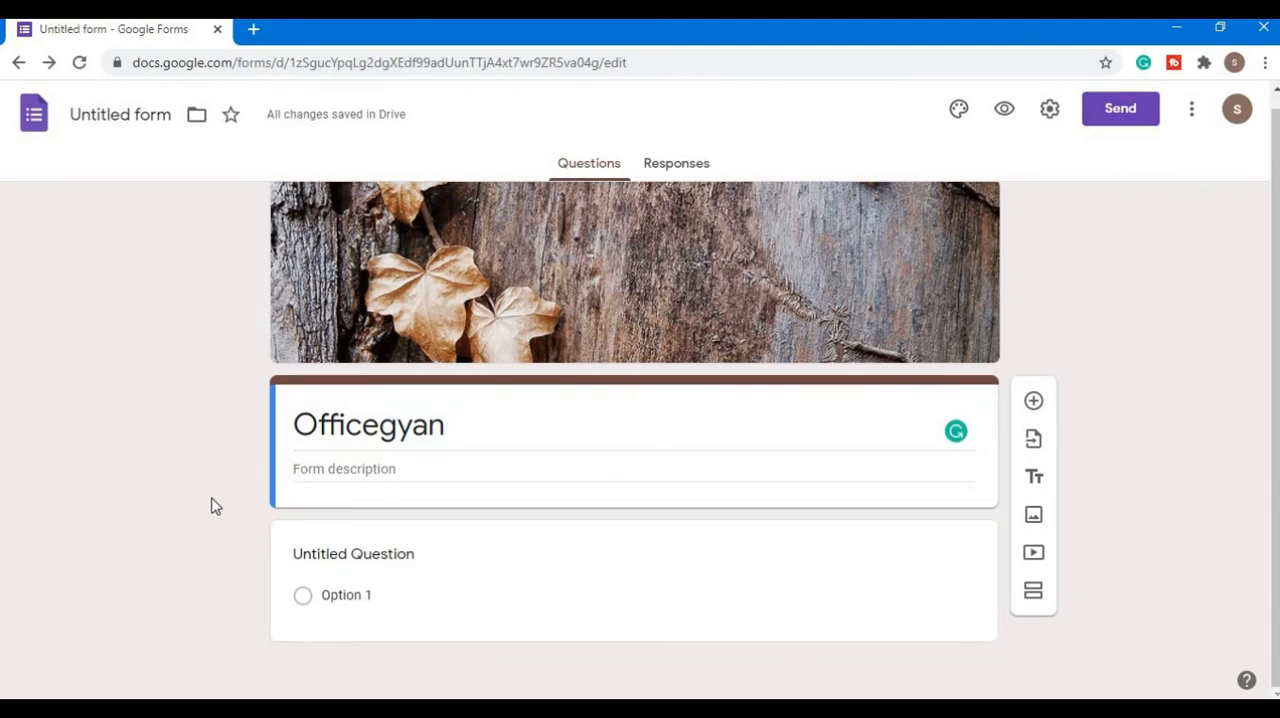
{"action": "left_click", "coordinate": [425, 558]}
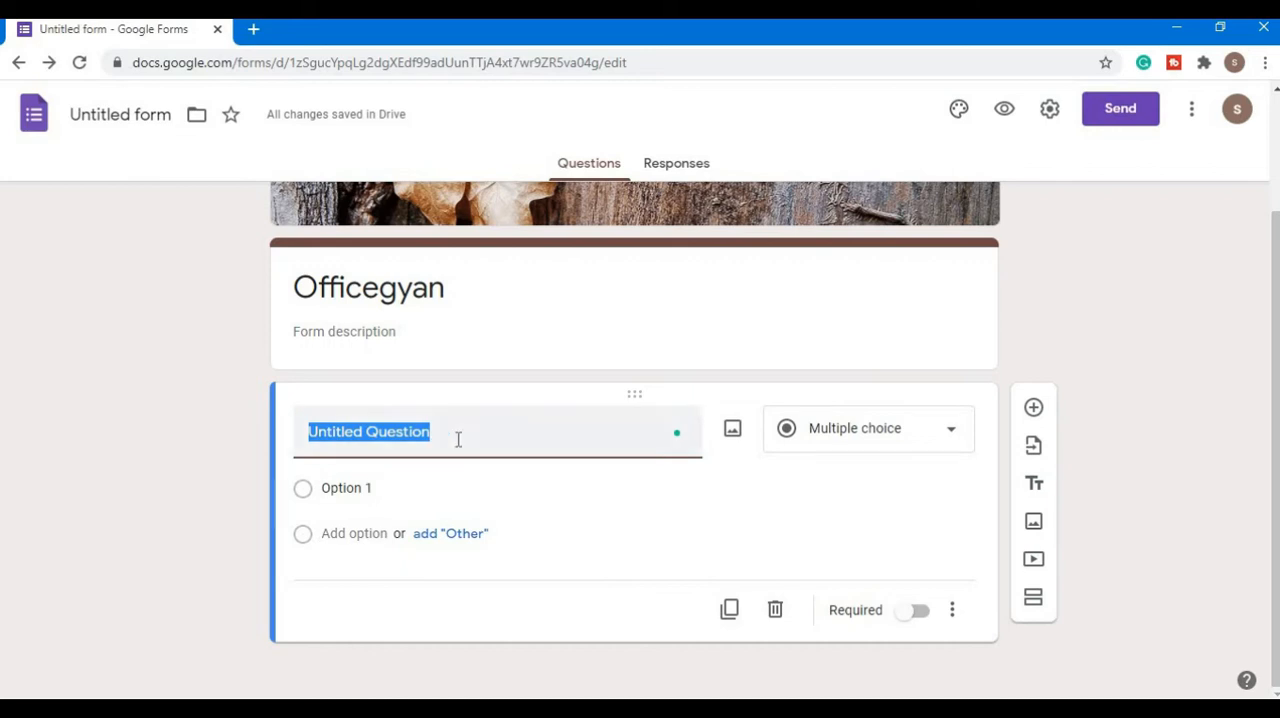
{"action": "key", "text": "BackSpace"}
{"action": "type", "text": "Ho"}
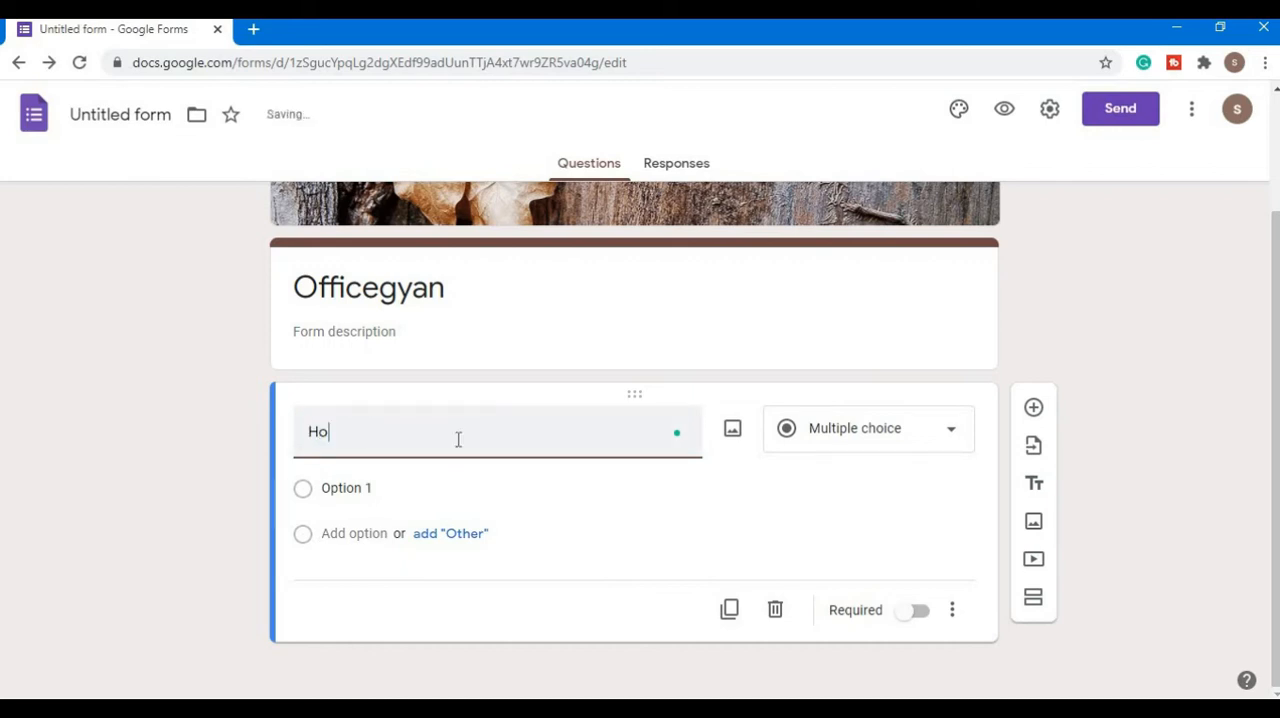
{"action": "type", "text": "w long co"}
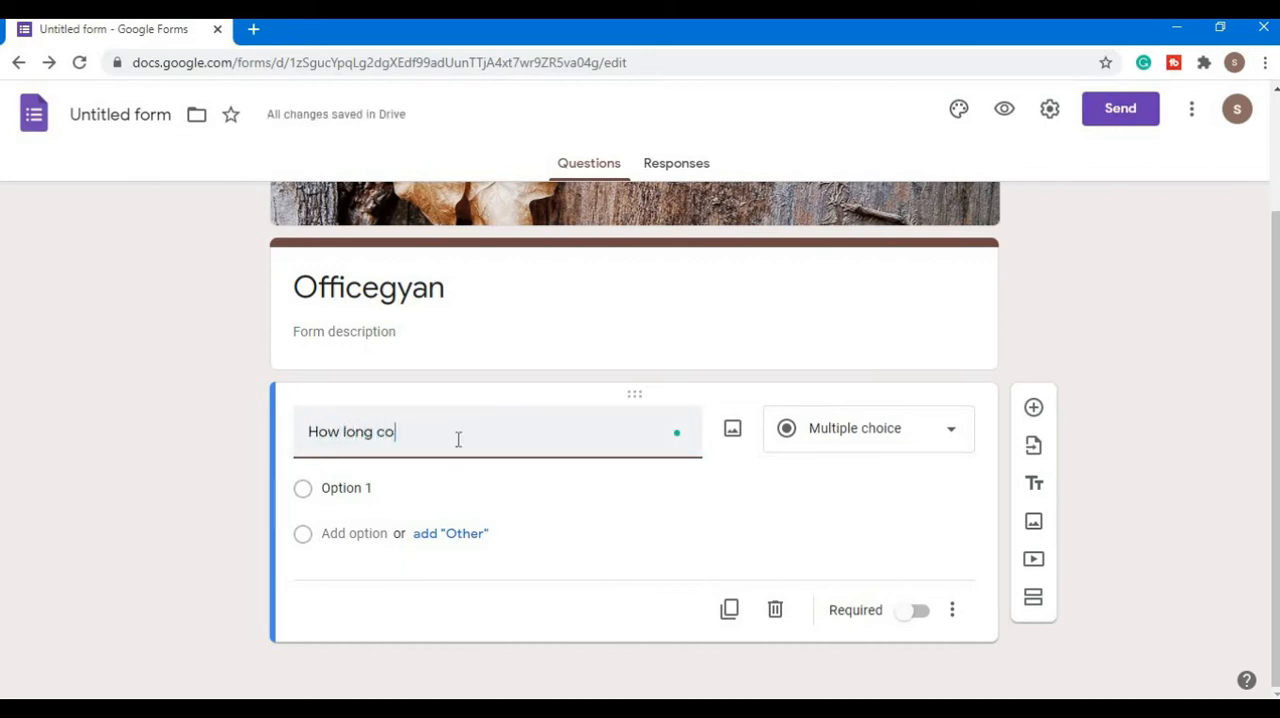
{"action": "type", "text": "vid will go?"}
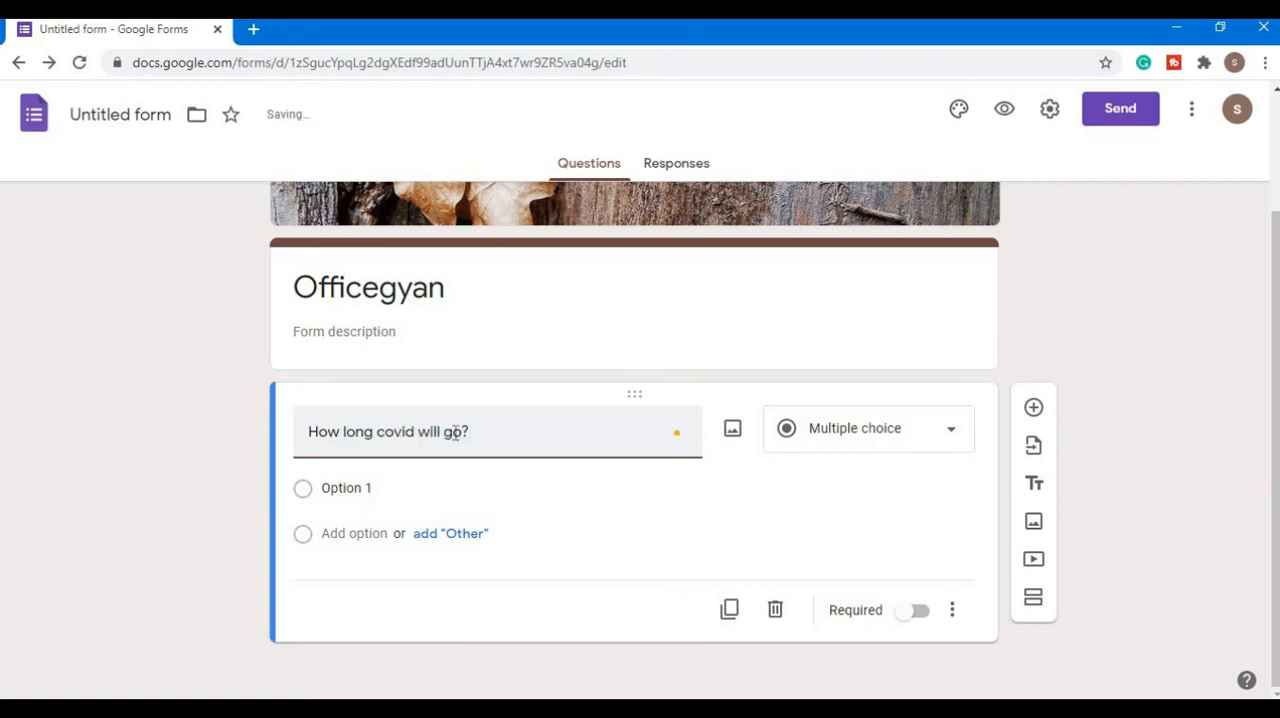
{"action": "left_click", "coordinate": [920, 443]}
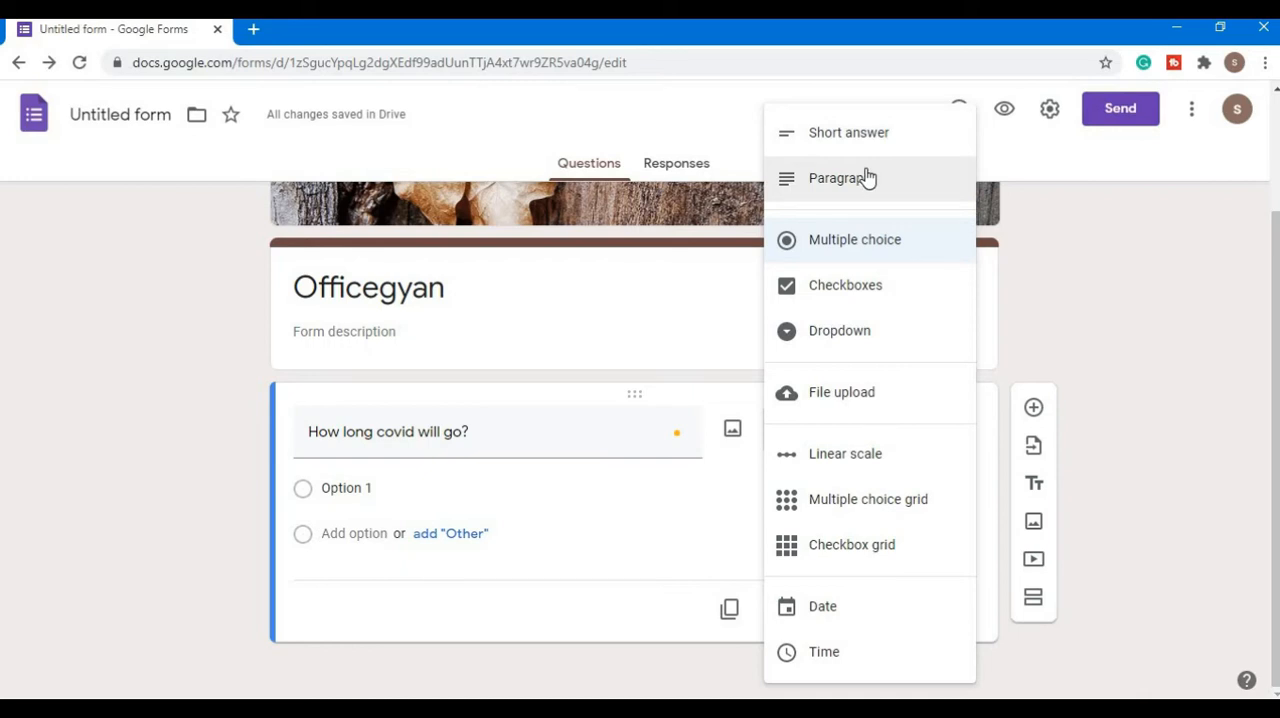
{"action": "left_click", "coordinate": [852, 133]}
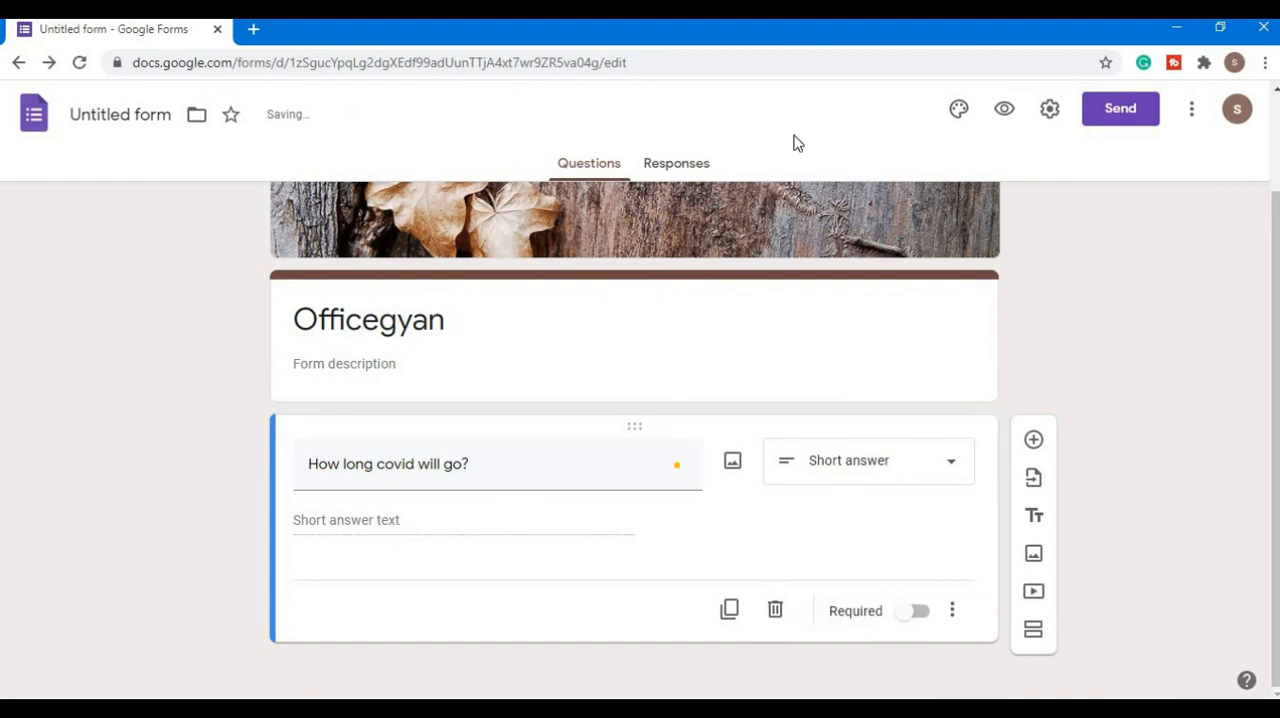
- Preview the form, try the answer "5 months" in the covid question, and leave the preview without submitting
{"action": "left_click", "coordinate": [1004, 108]}
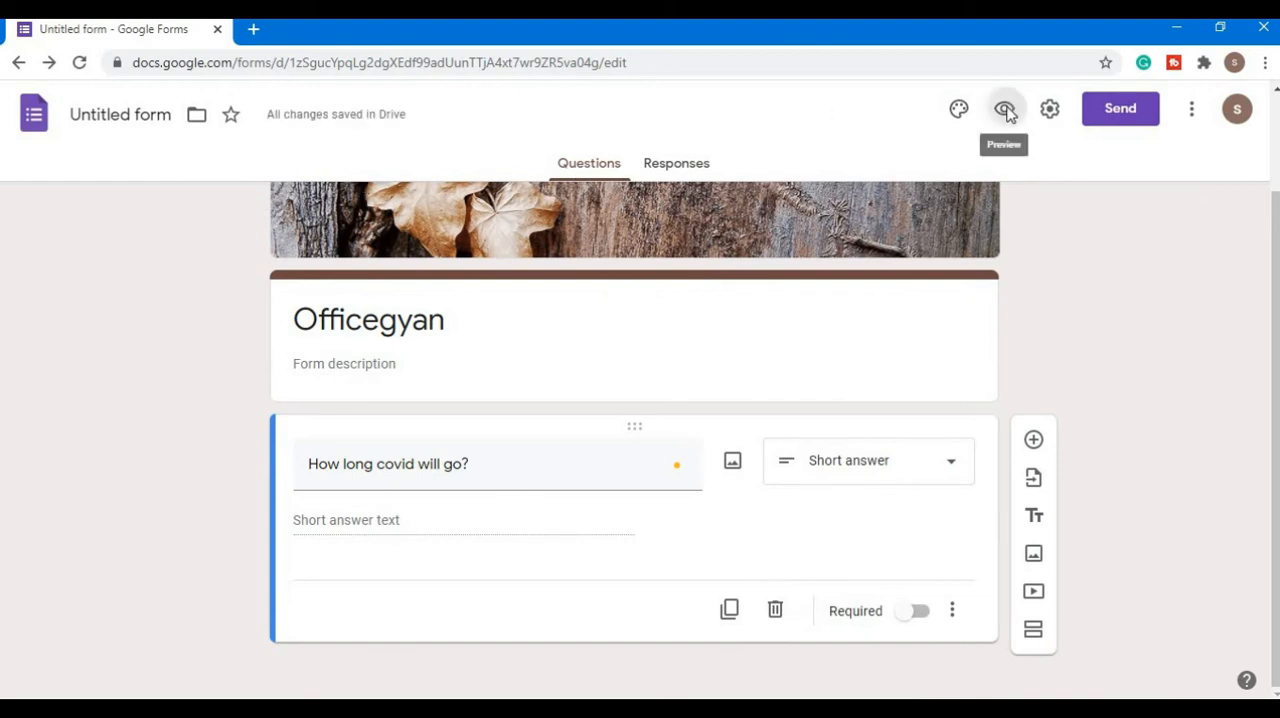
{"action": "left_click_drag", "start_coordinate": [392, 388], "coordinate": [615, 389]}
{"action": "left_click", "coordinate": [503, 418]}
{"action": "left_click", "coordinate": [416, 436]}
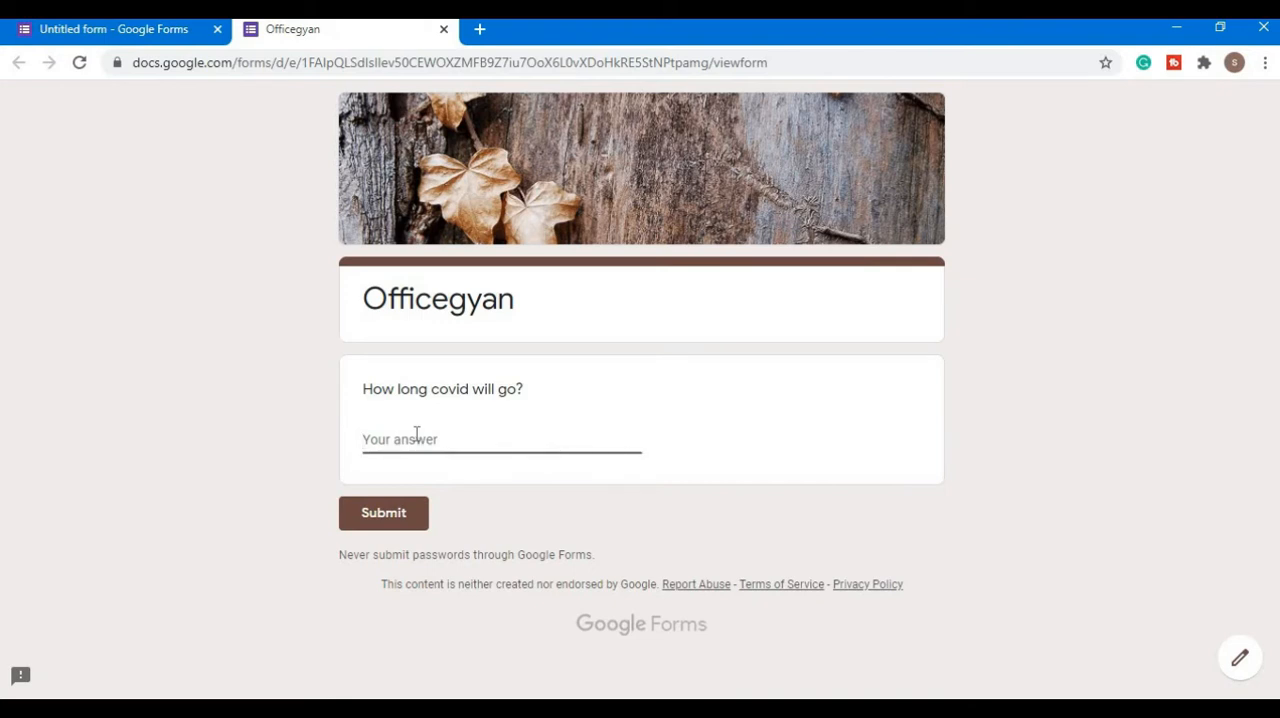
{"action": "type", "text": "5 months"}
{"action": "left_click", "coordinate": [444, 29]}
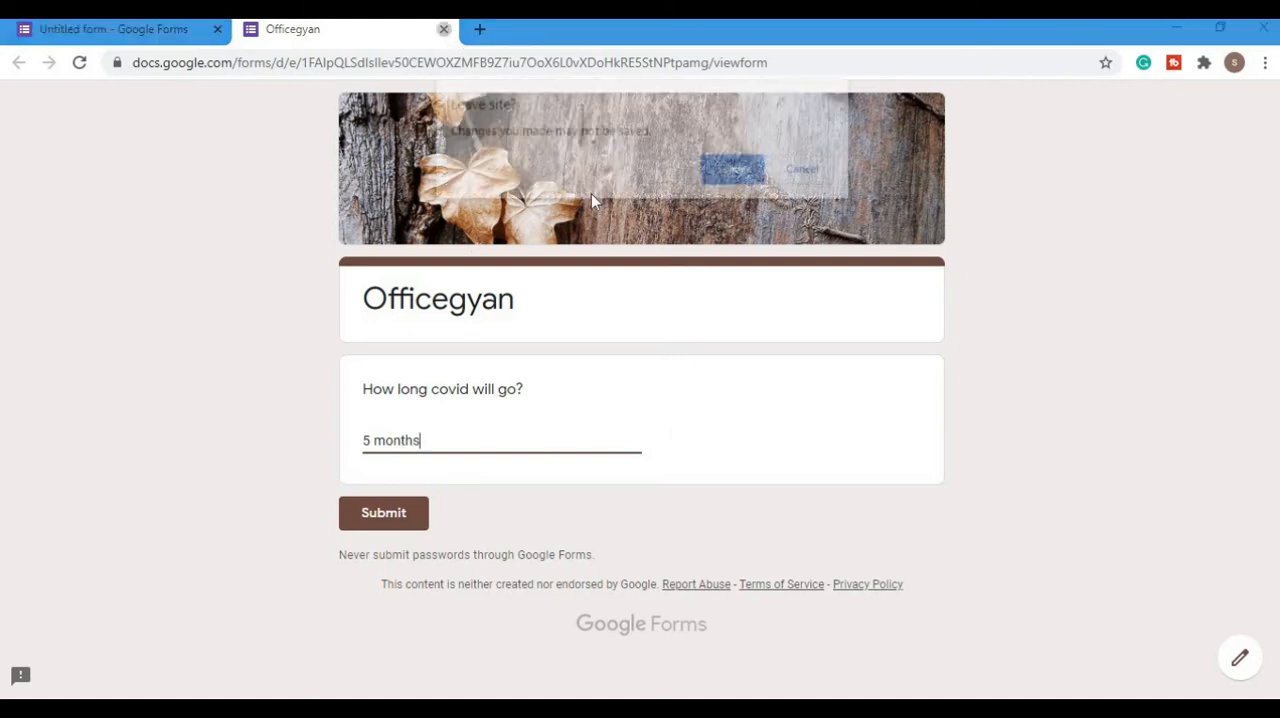
{"action": "left_click", "coordinate": [735, 171]}
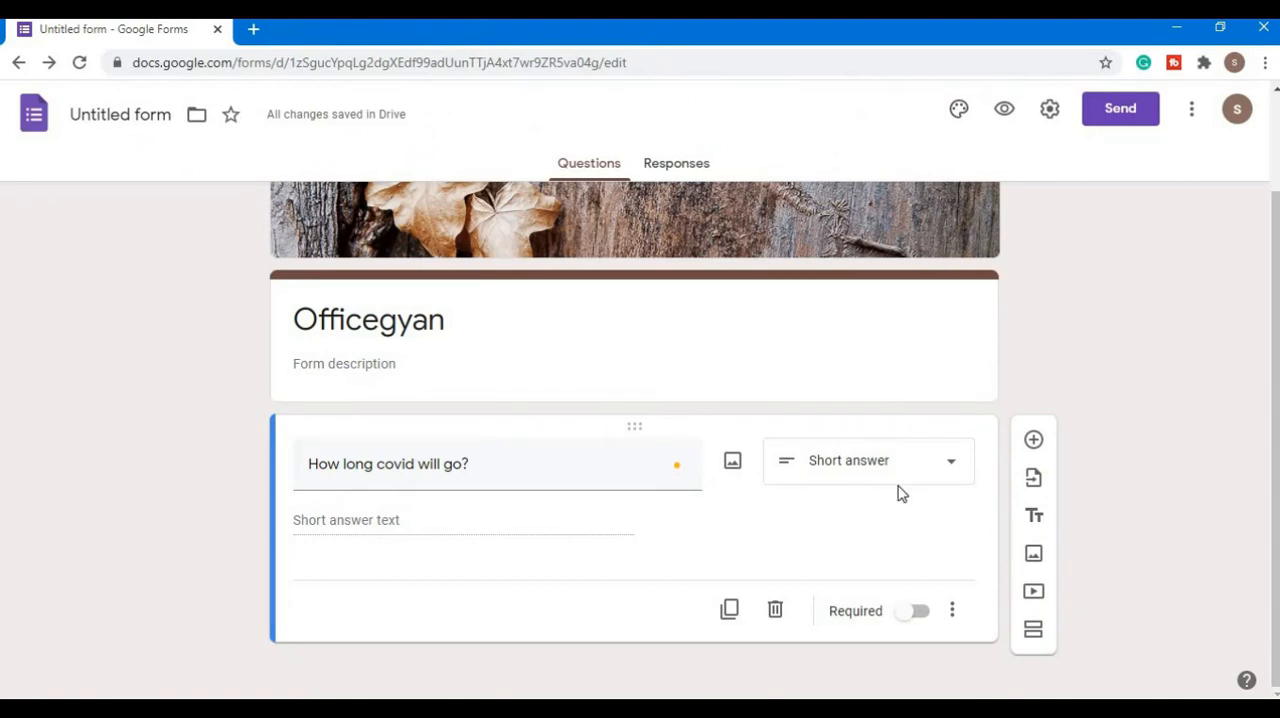
- Change the covid question's answer type to Paragraph and look over the other available question types
{"action": "left_click", "coordinate": [955, 469]}
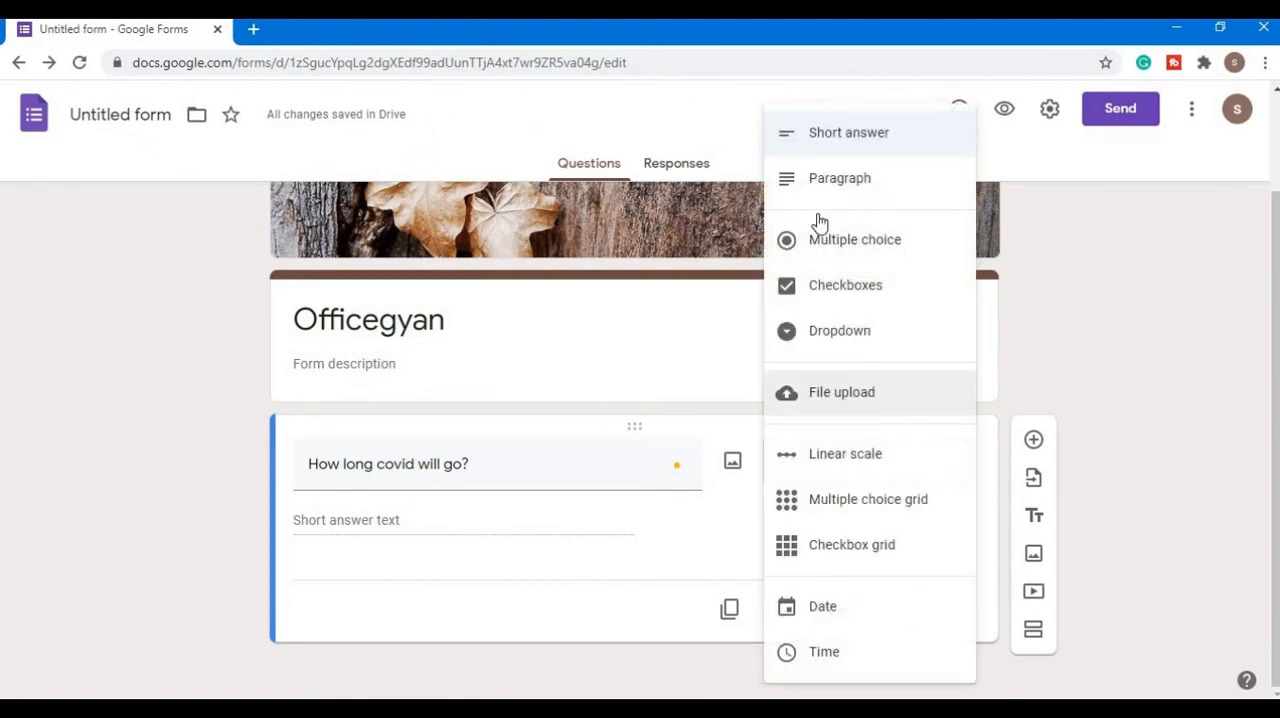
{"action": "left_click", "coordinate": [845, 176]}
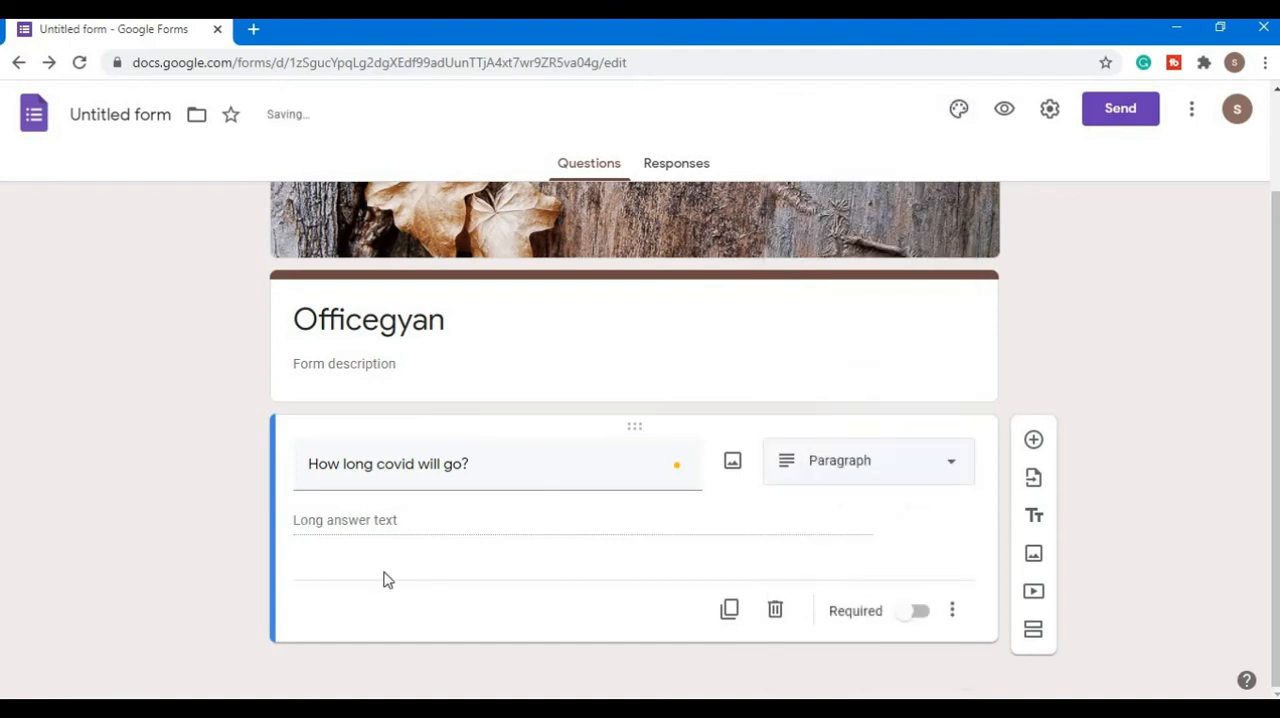
{"action": "left_click", "coordinate": [950, 468]}
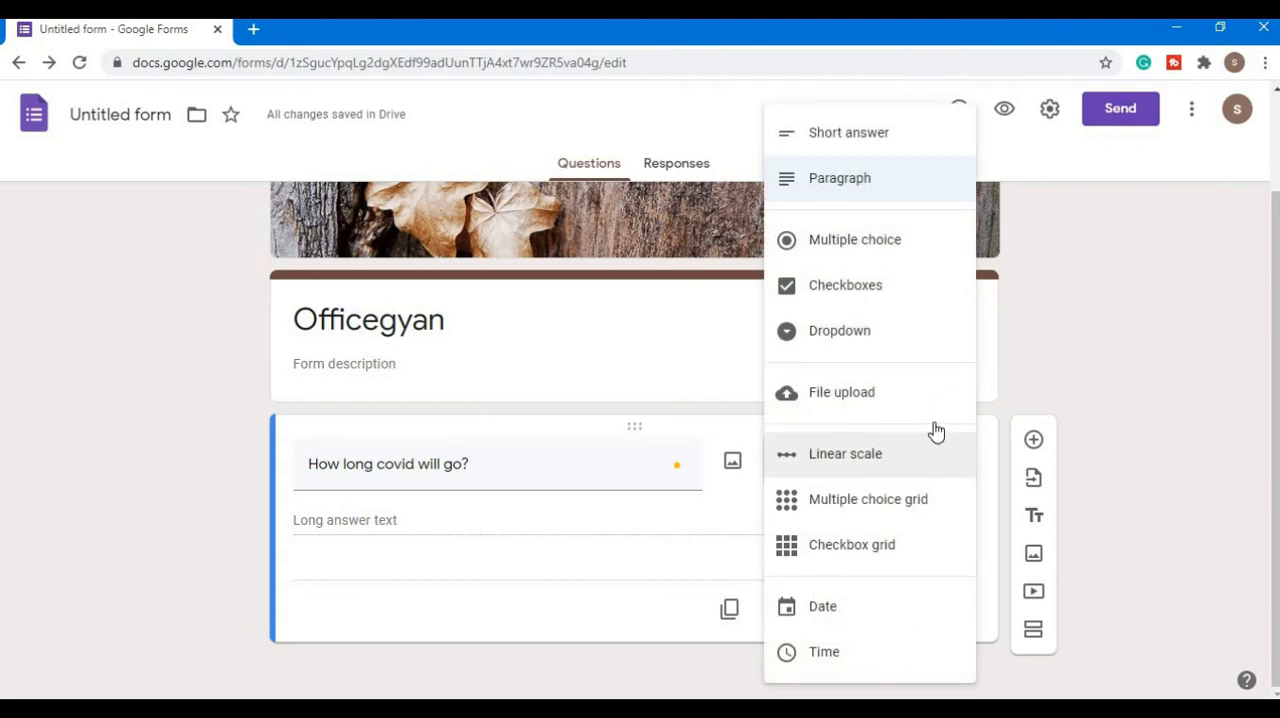
{"action": "left_click", "coordinate": [125, 496]}
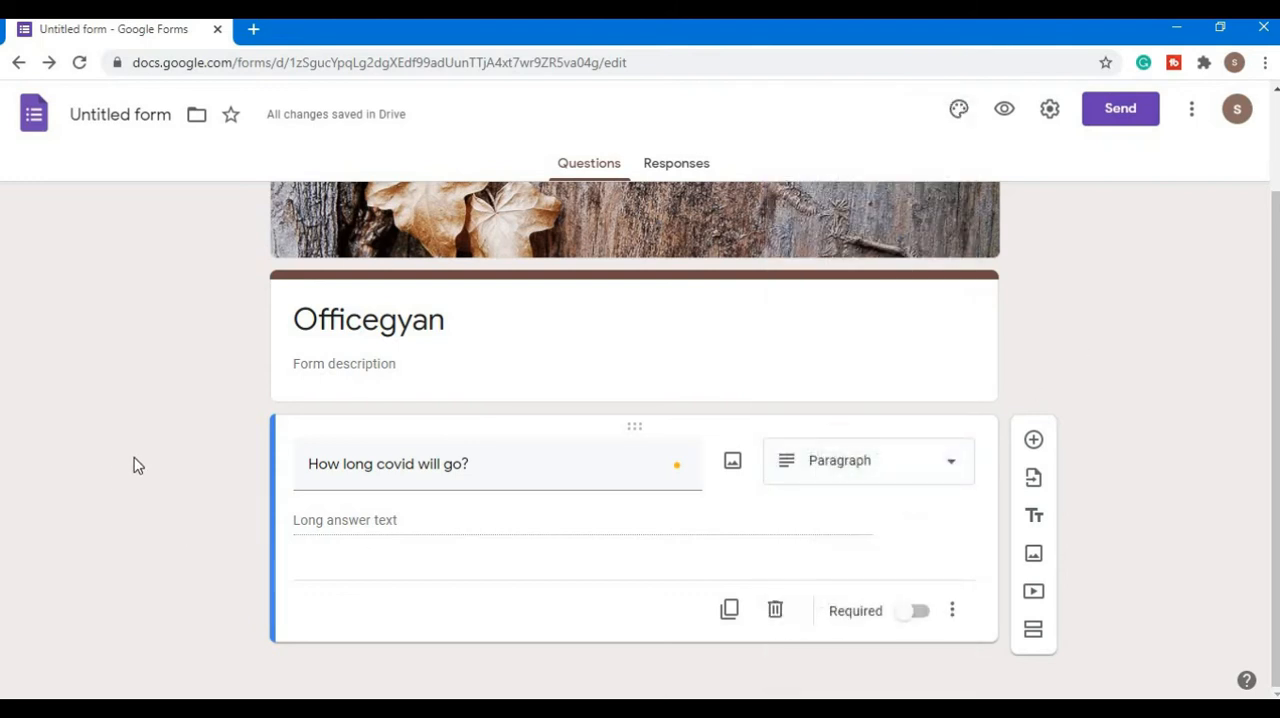
- Add a second question reading "When is holi in 2021?" with Multiple choice as its answer type
{"action": "left_click", "coordinate": [1040, 442]}
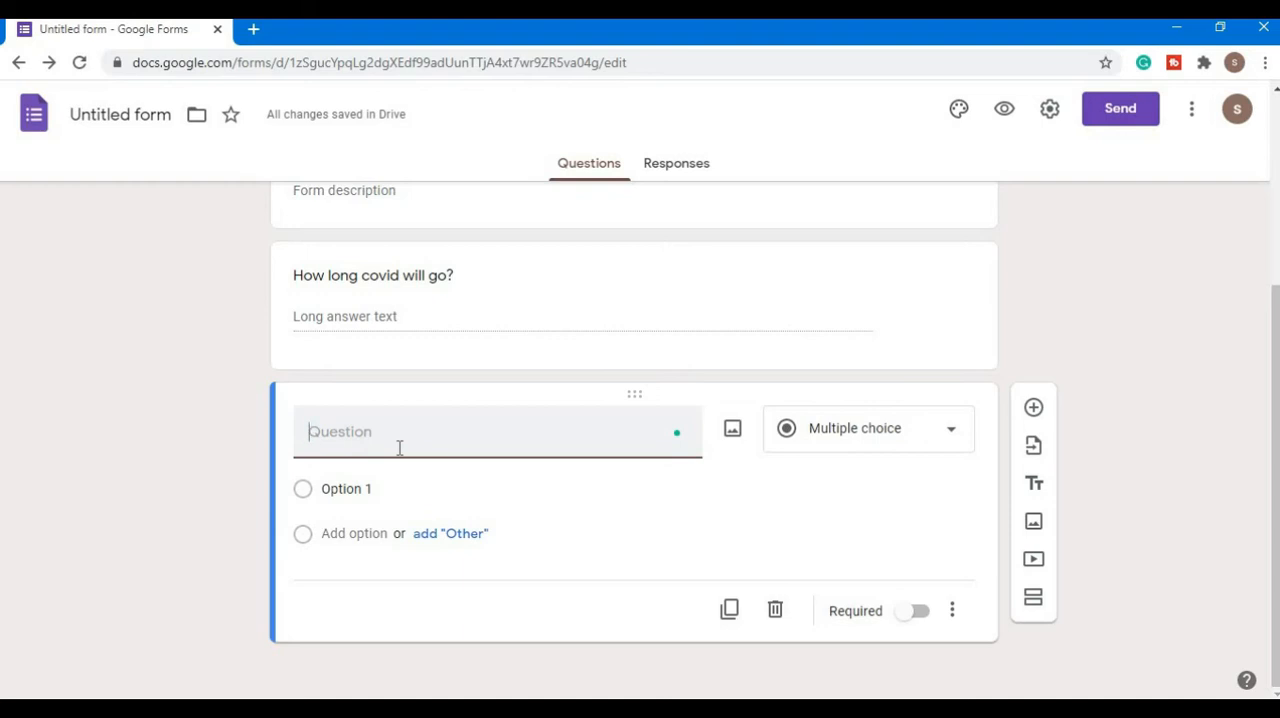
{"action": "type", "text": "When "}
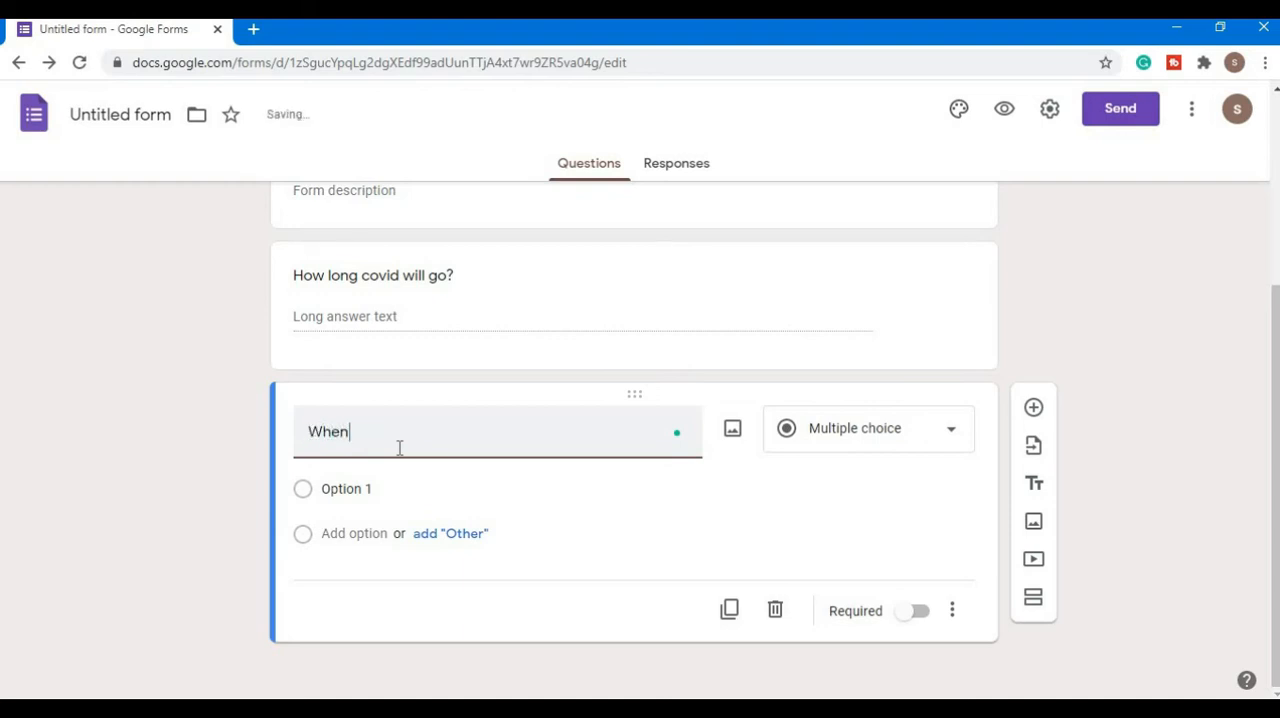
{"action": "type", "text": "is holi in 2021?"}
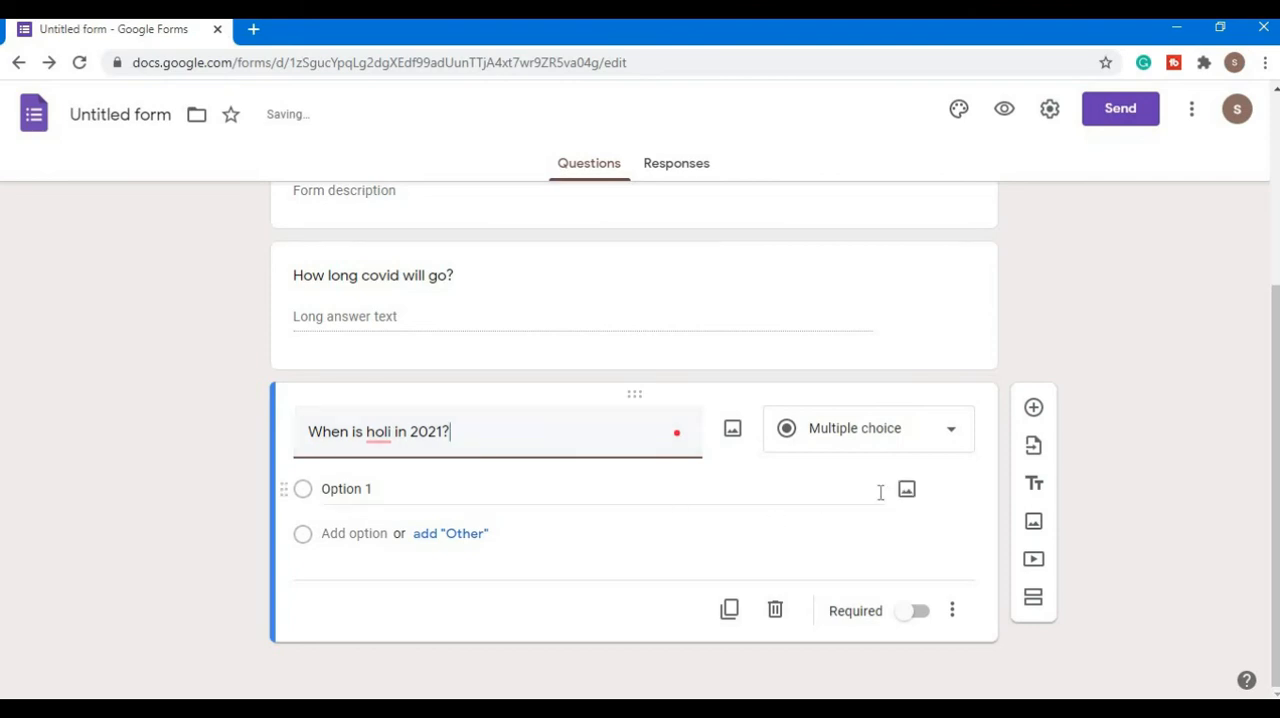
{"action": "left_click", "coordinate": [943, 437]}
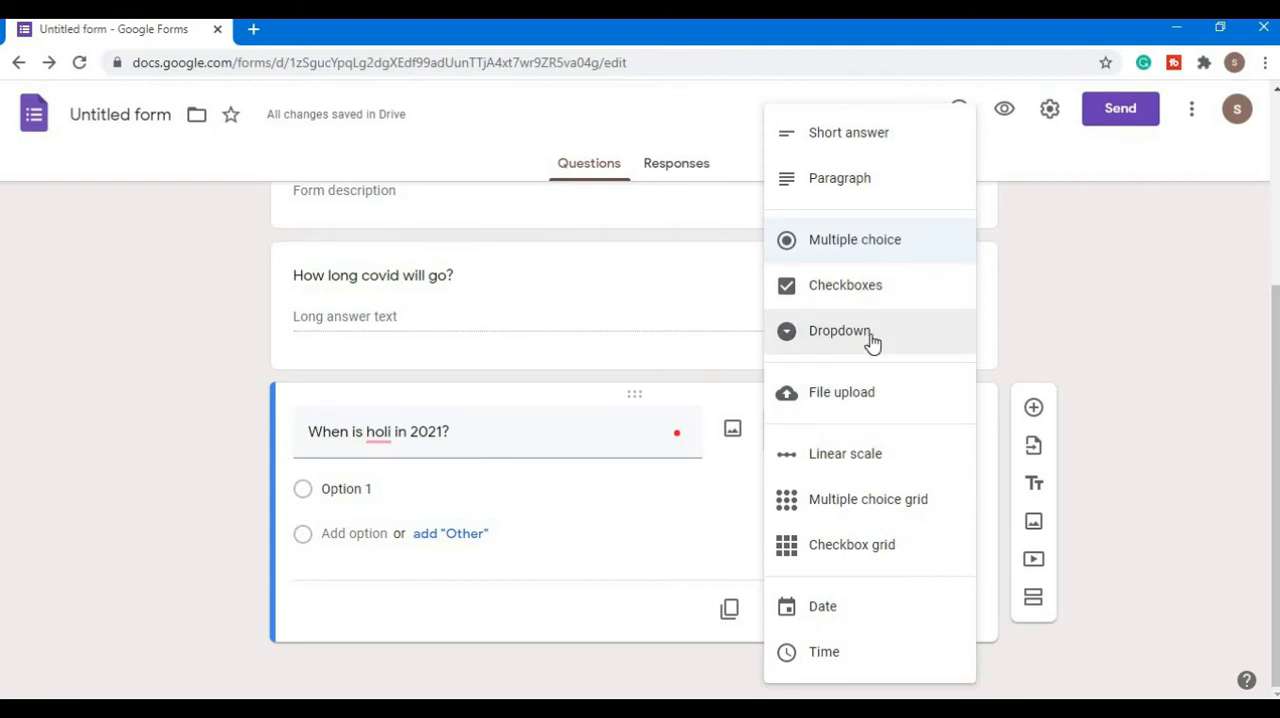
{"action": "left_click", "coordinate": [864, 248]}
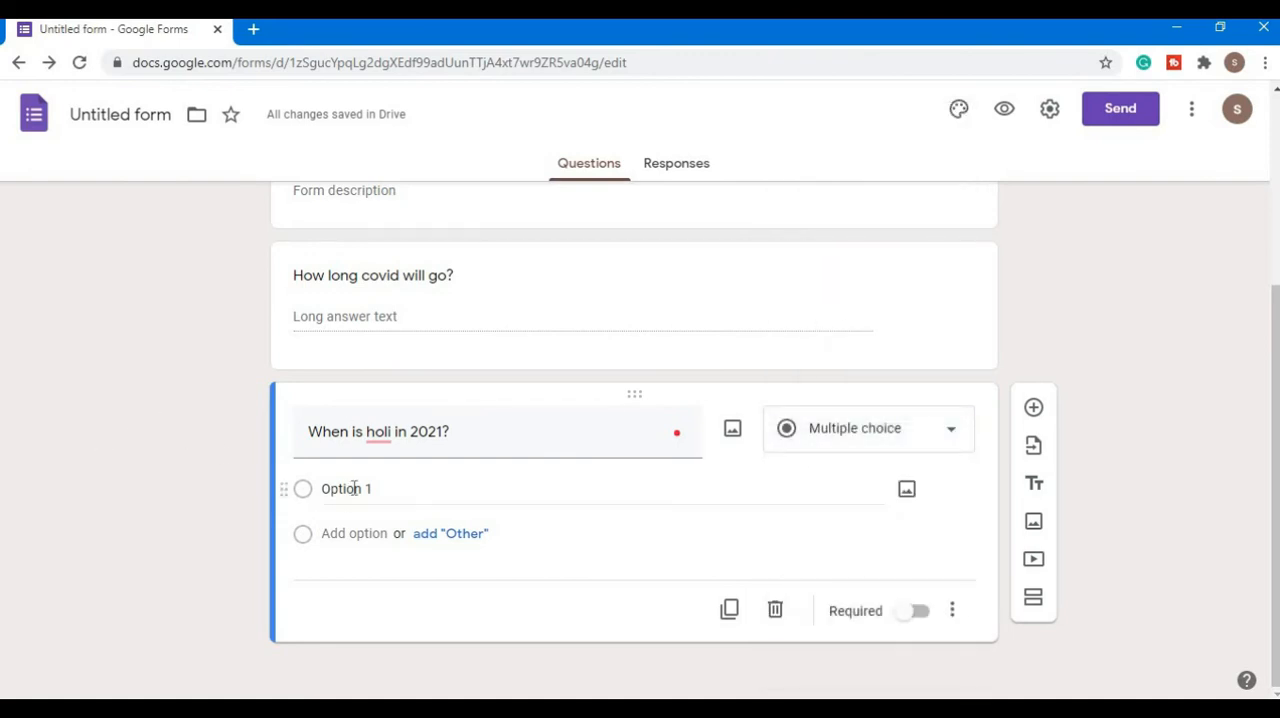
- Give the holi question the answer options "25 mar" and "30 mar", plus an "Other" option
{"action": "left_click", "coordinate": [394, 492]}
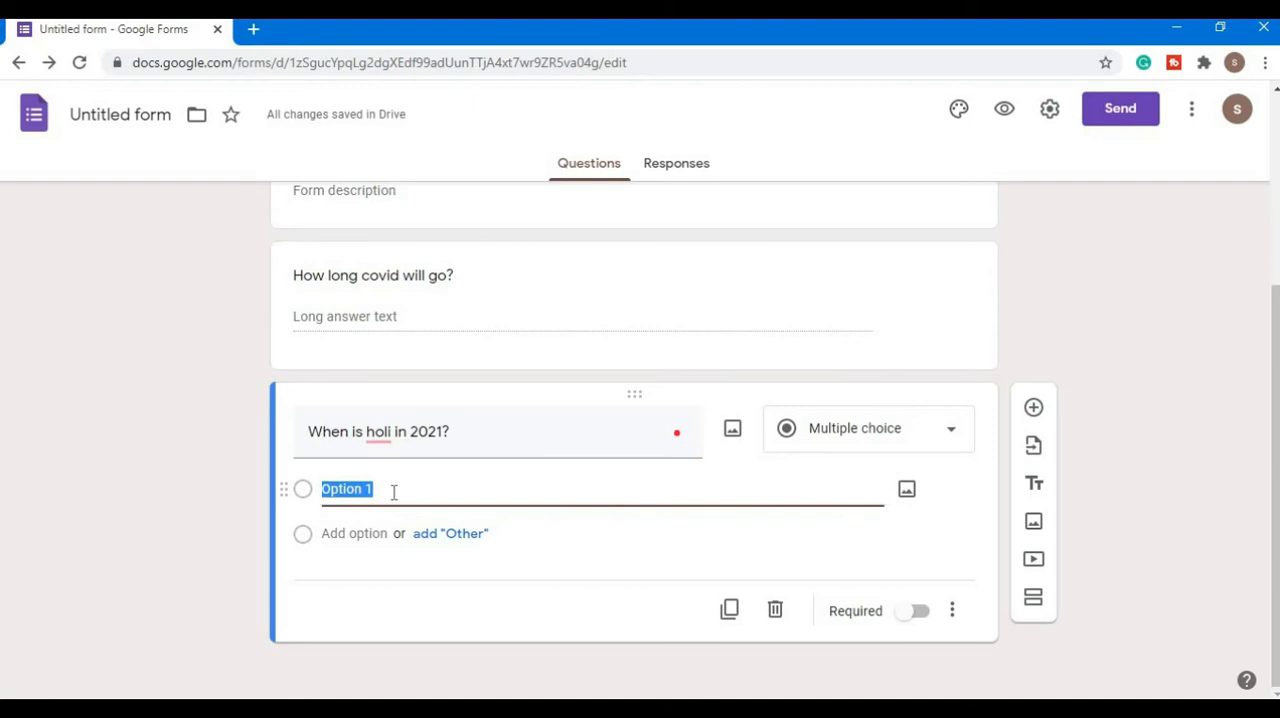
{"action": "type", "text": "25 mar"}
{"action": "left_click", "coordinate": [465, 537]}
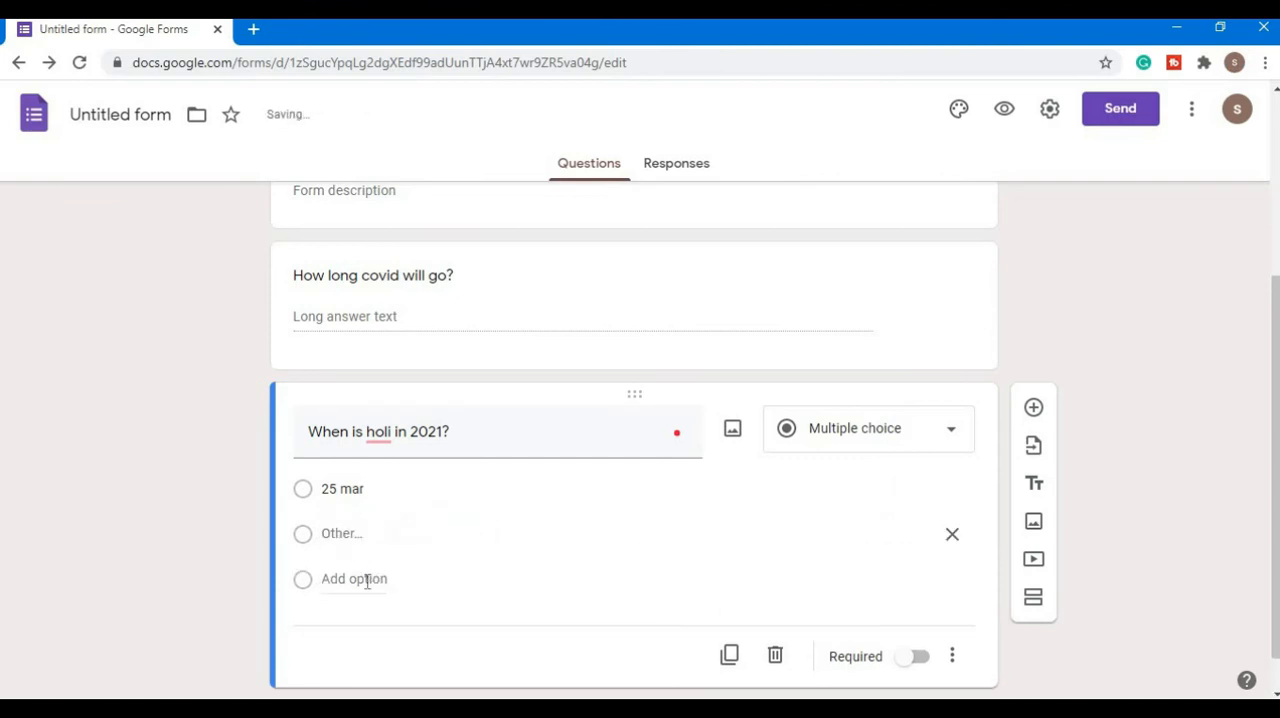
{"action": "left_click", "coordinate": [366, 579]}
{"action": "type", "text": "30 "}
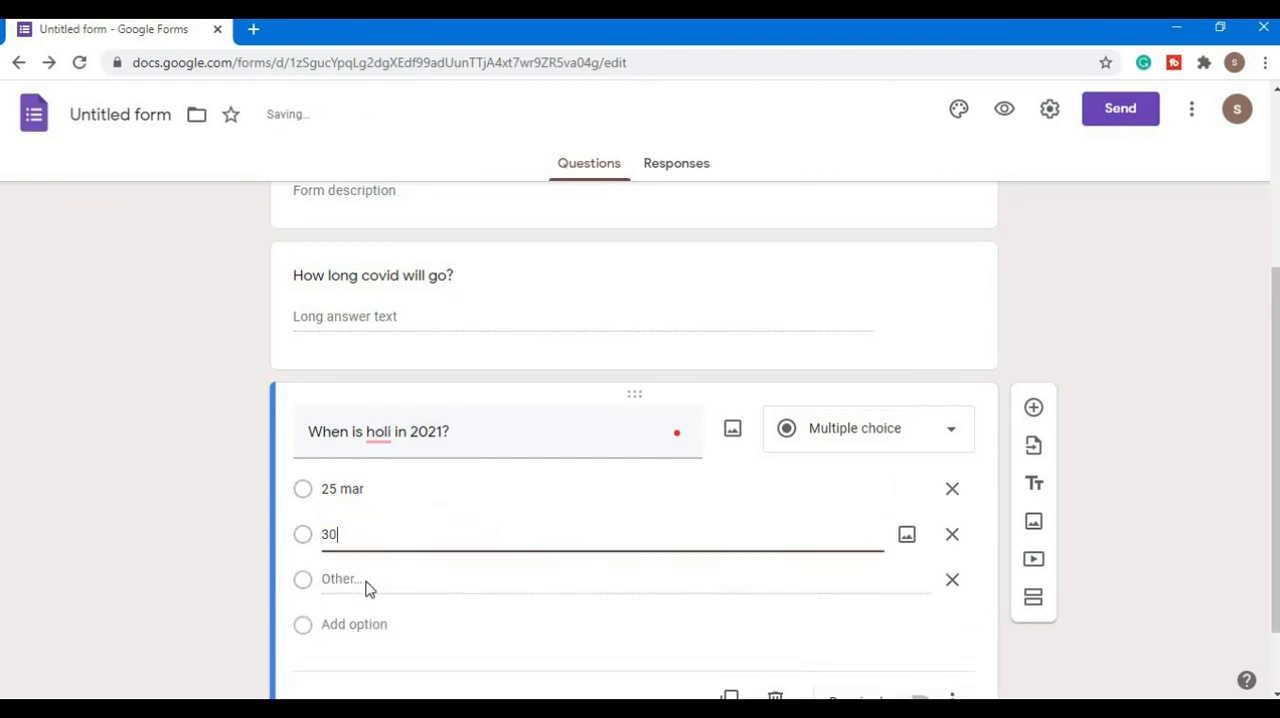
{"action": "type", "text": "mar"}
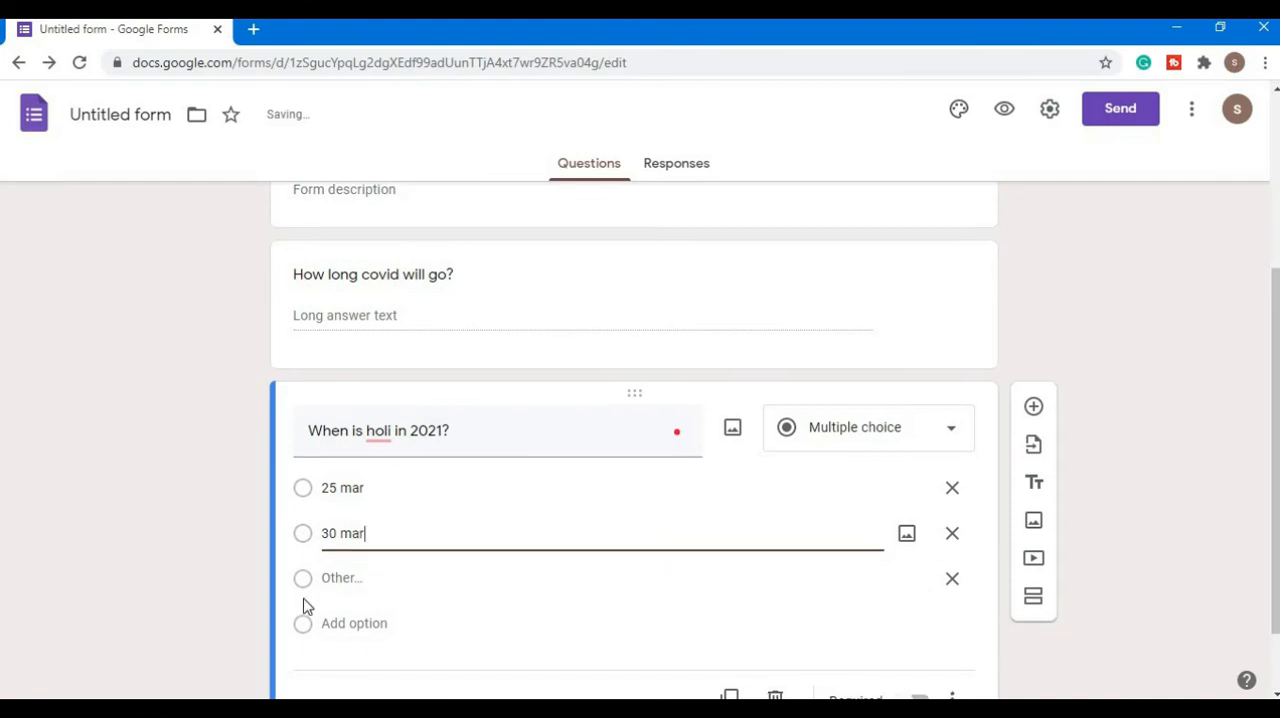
- Add the answer options "15 mar" and "14 feb" to the holi question and correct the spelling in its title to "Holi"
{"action": "scroll", "coordinate": [363, 530], "scroll_direction": "down", "scroll_amount": 1}
{"action": "left_click", "coordinate": [366, 533]}
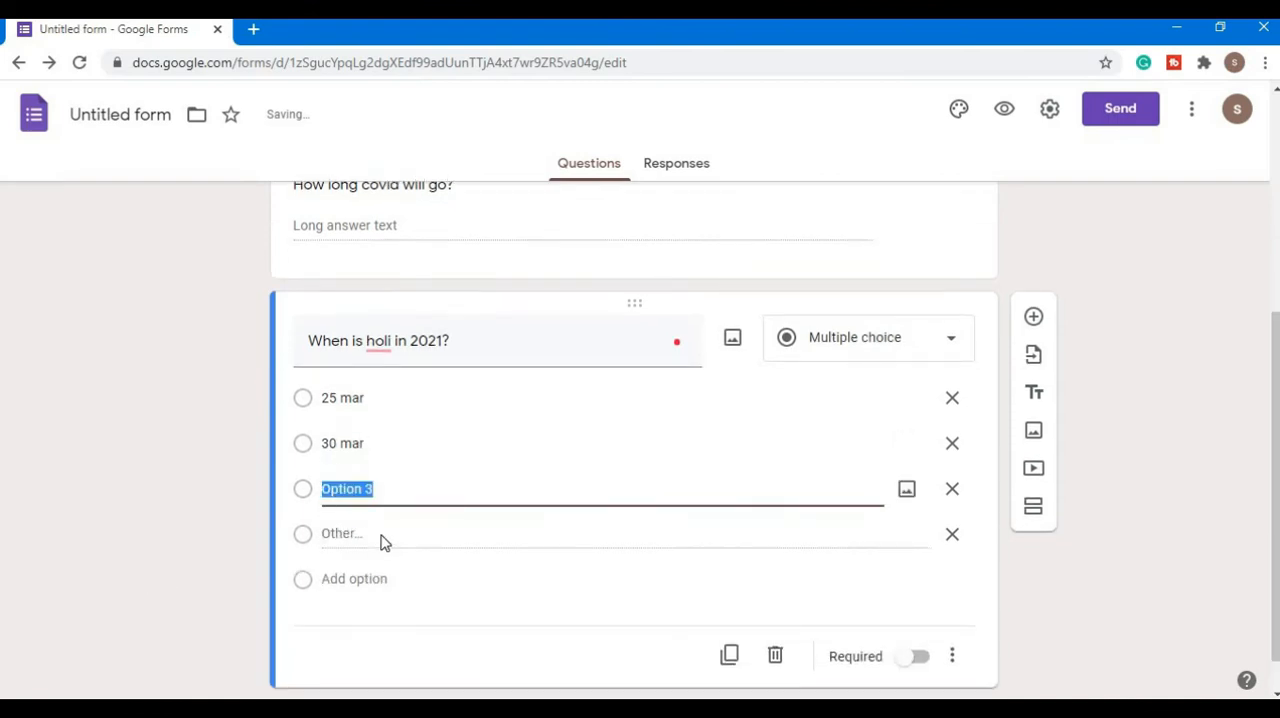
{"action": "type", "text": "1"}
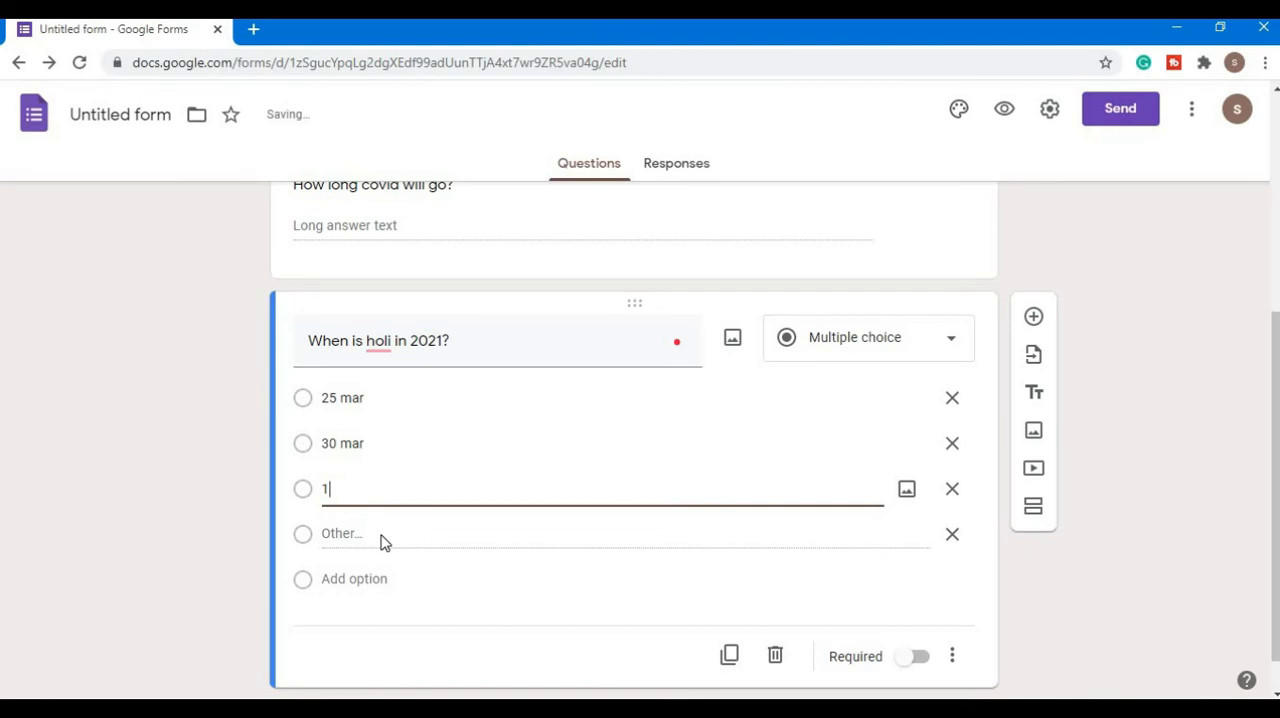
{"action": "type", "text": "655 mar"}
{"action": "left_click", "coordinate": [350, 578]}
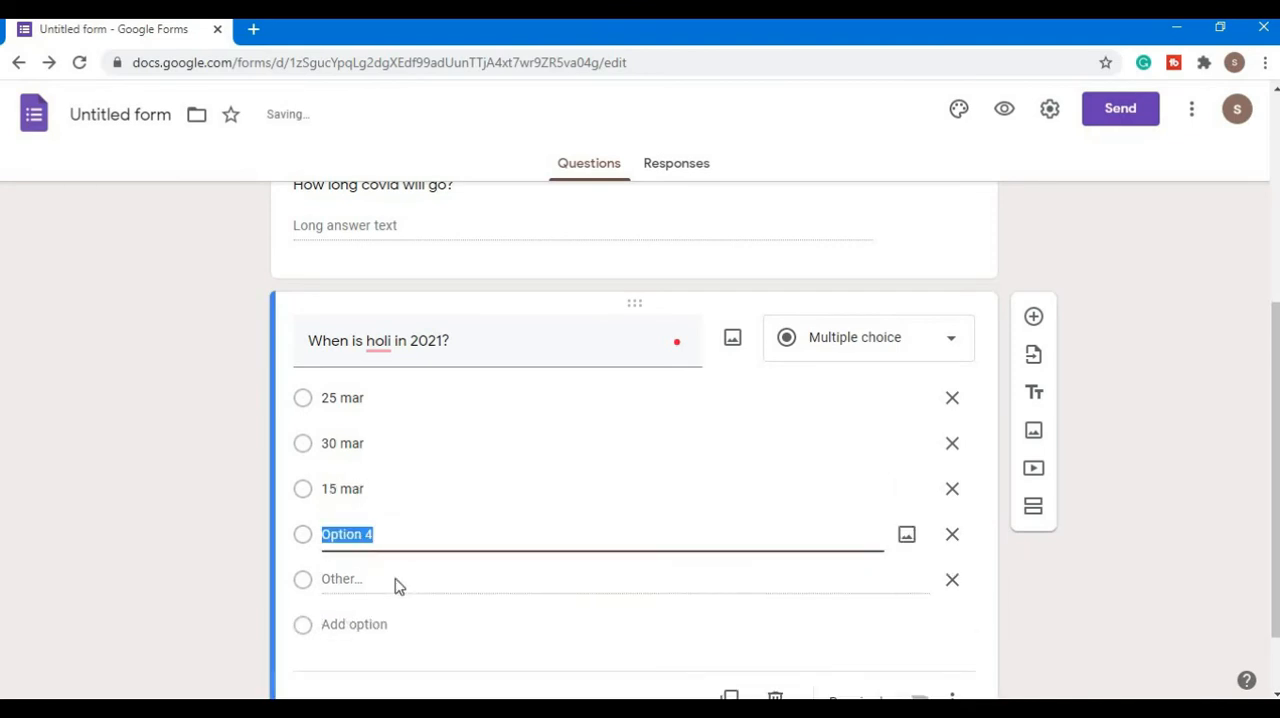
{"action": "type", "text": "14 feb"}
{"action": "left_click", "coordinate": [157, 571]}
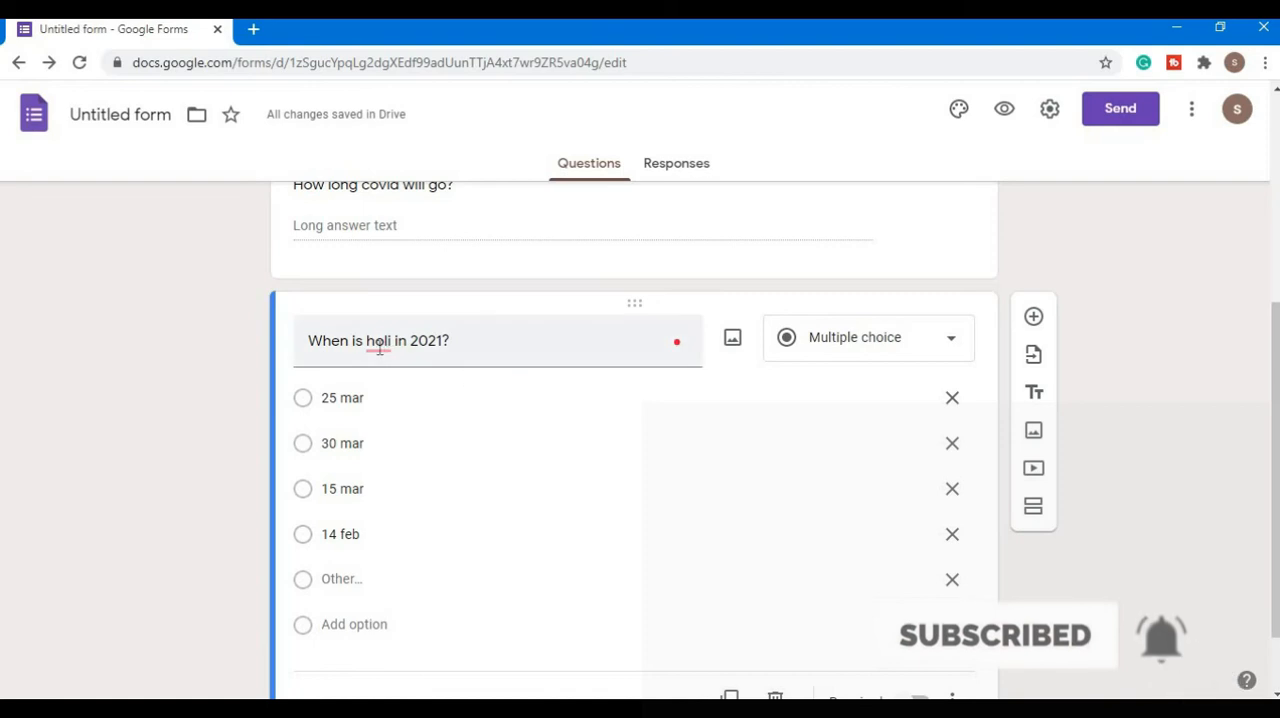
{"action": "mouse_move", "coordinate": [386, 352]}
{"action": "left_click", "coordinate": [383, 391]}
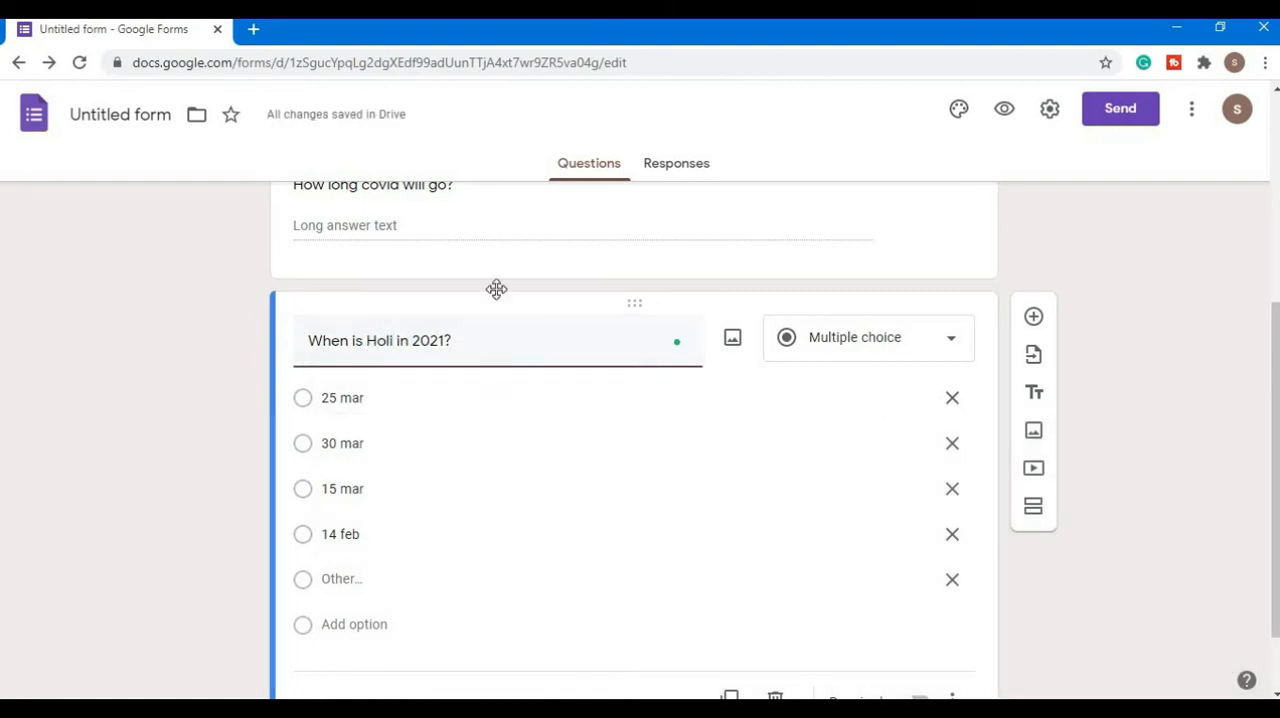
- Preview the form, try each of the dated choices in the Holi question, and leave the preview without submitting
{"action": "left_click", "coordinate": [1005, 110]}
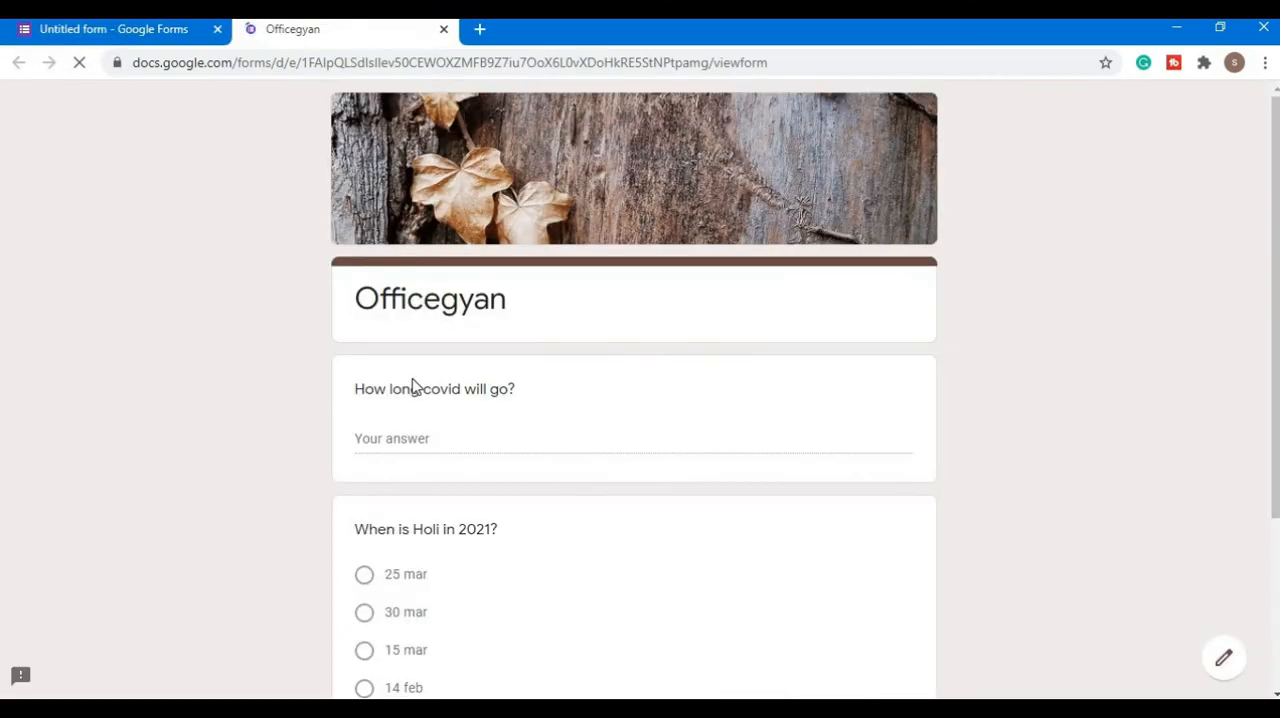
{"action": "scroll", "coordinate": [210, 403], "scroll_direction": "down", "scroll_amount": 3}
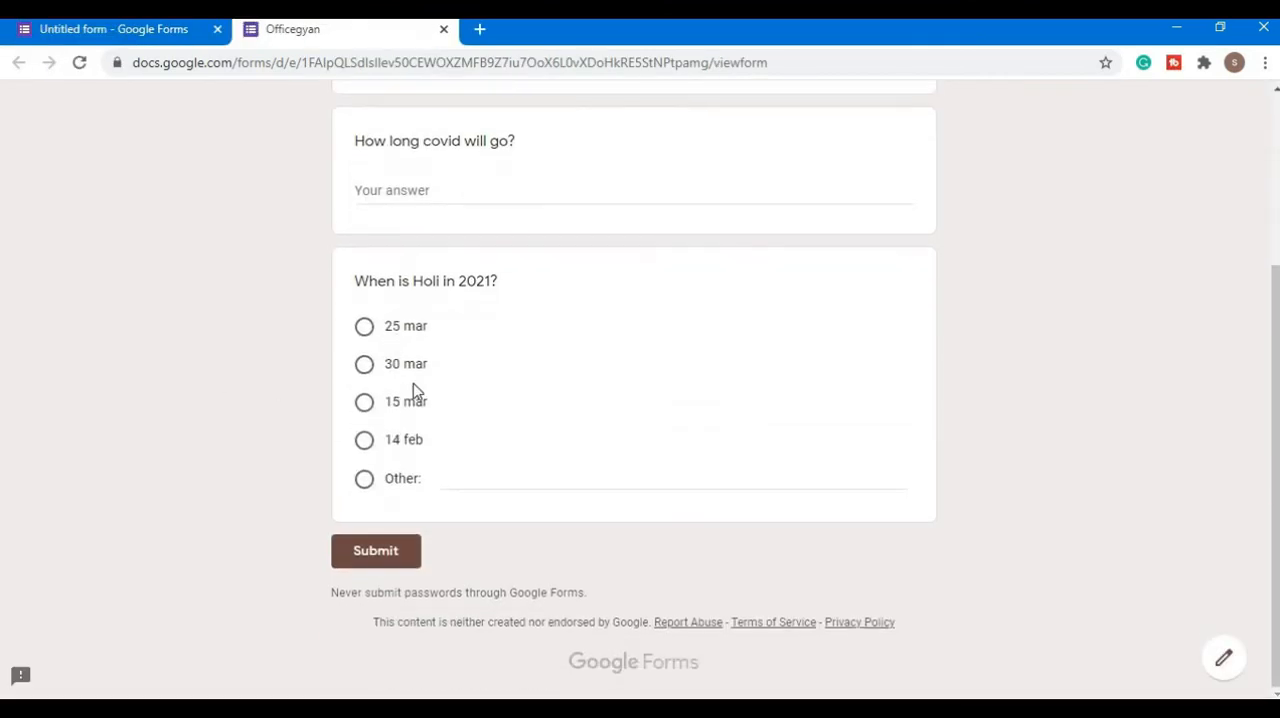
{"action": "left_click", "coordinate": [364, 327]}
{"action": "left_click", "coordinate": [364, 364]}
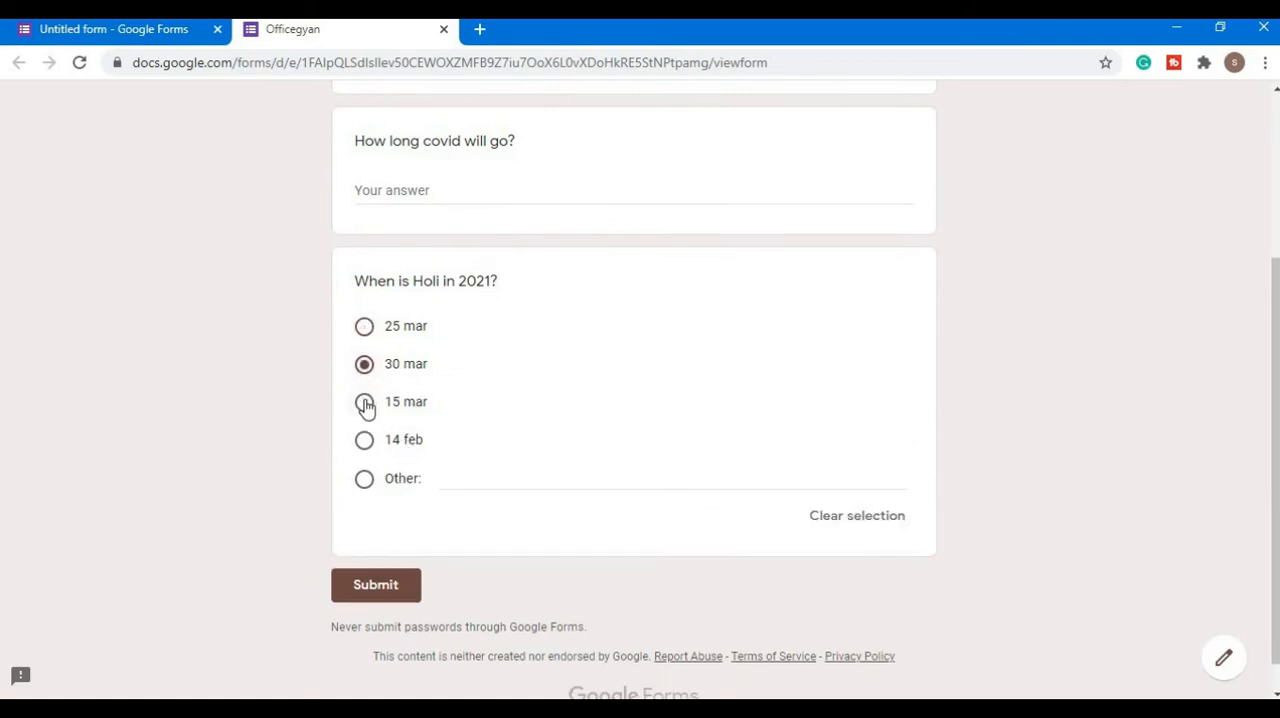
{"action": "left_click", "coordinate": [365, 403]}
{"action": "left_click", "coordinate": [364, 440]}
{"action": "left_click", "coordinate": [367, 333]}
{"action": "left_click", "coordinate": [443, 29]}
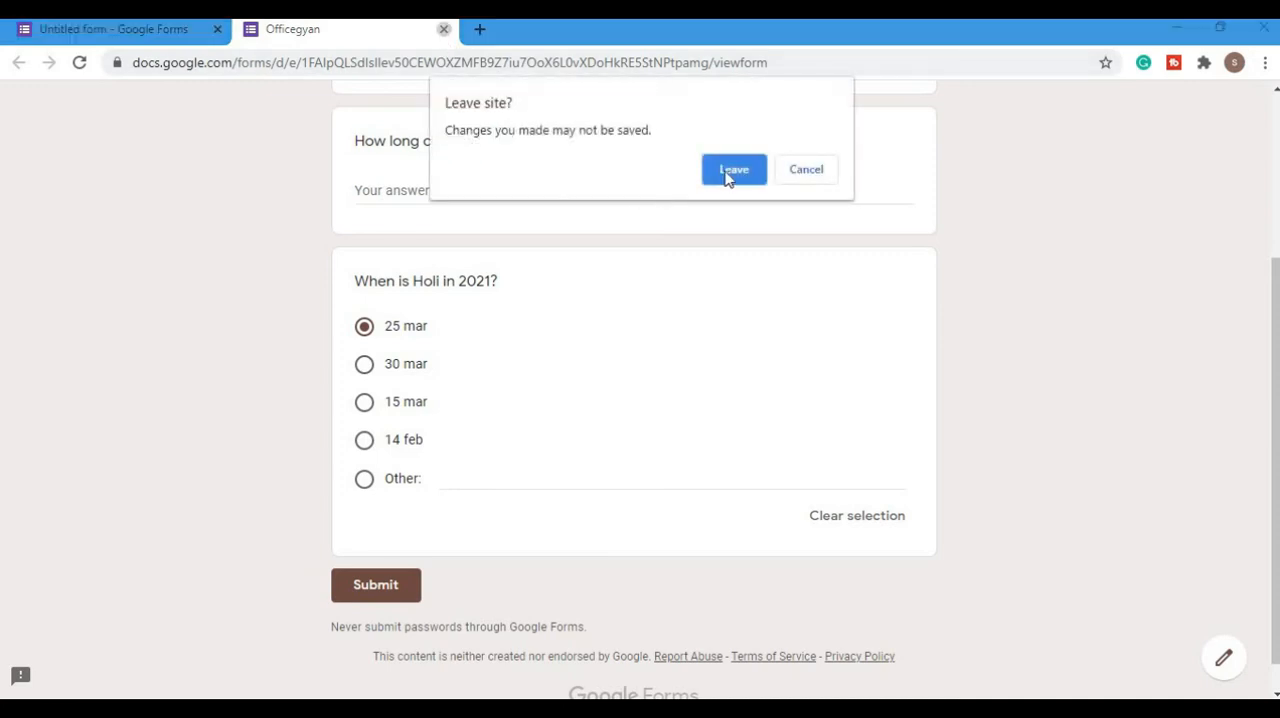
{"action": "left_click", "coordinate": [731, 169]}
- Change the Holi question's answer type to Checkboxes
{"action": "scroll", "coordinate": [100, 355], "scroll_direction": "down", "scroll_amount": 1}
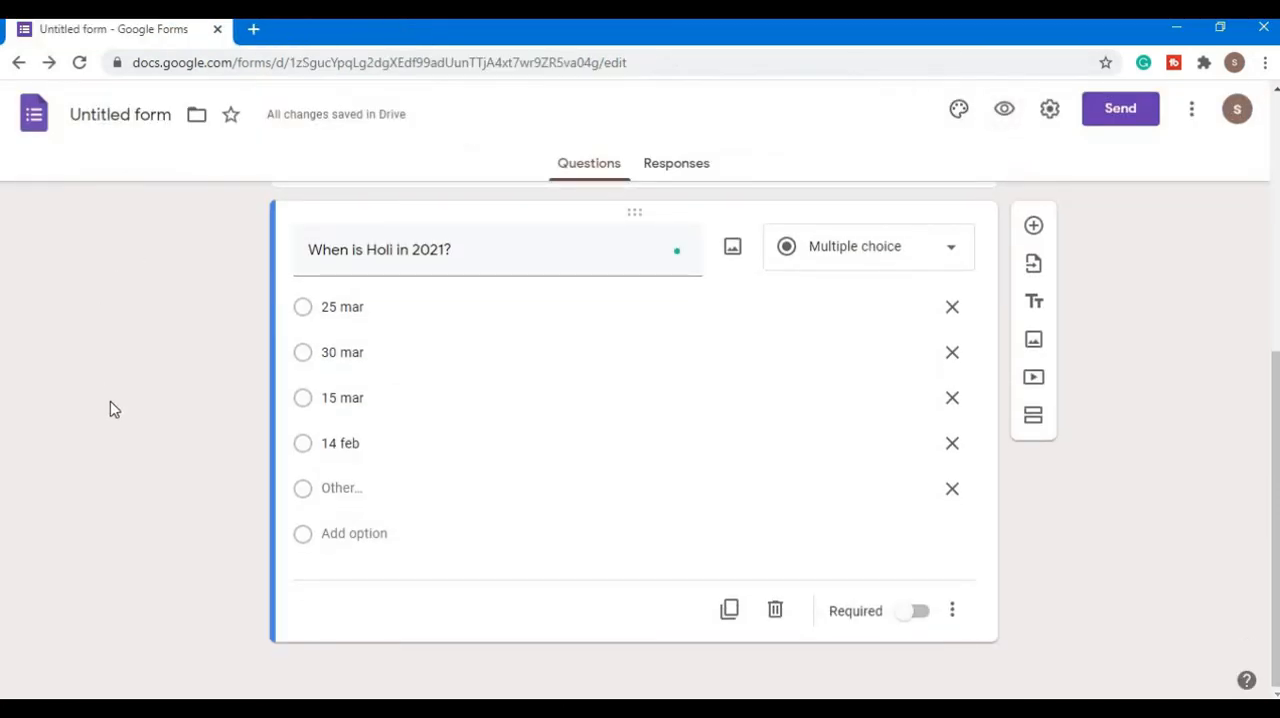
{"action": "left_click", "coordinate": [938, 252]}
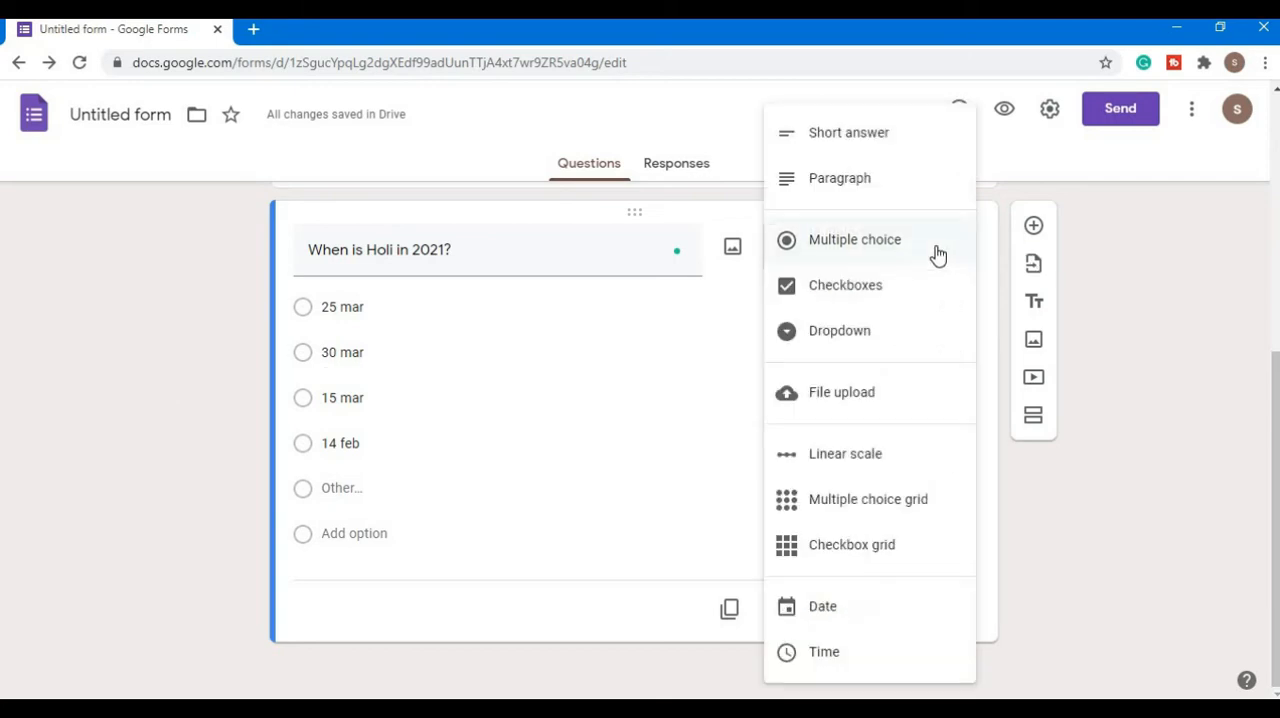
{"action": "left_click", "coordinate": [869, 293]}
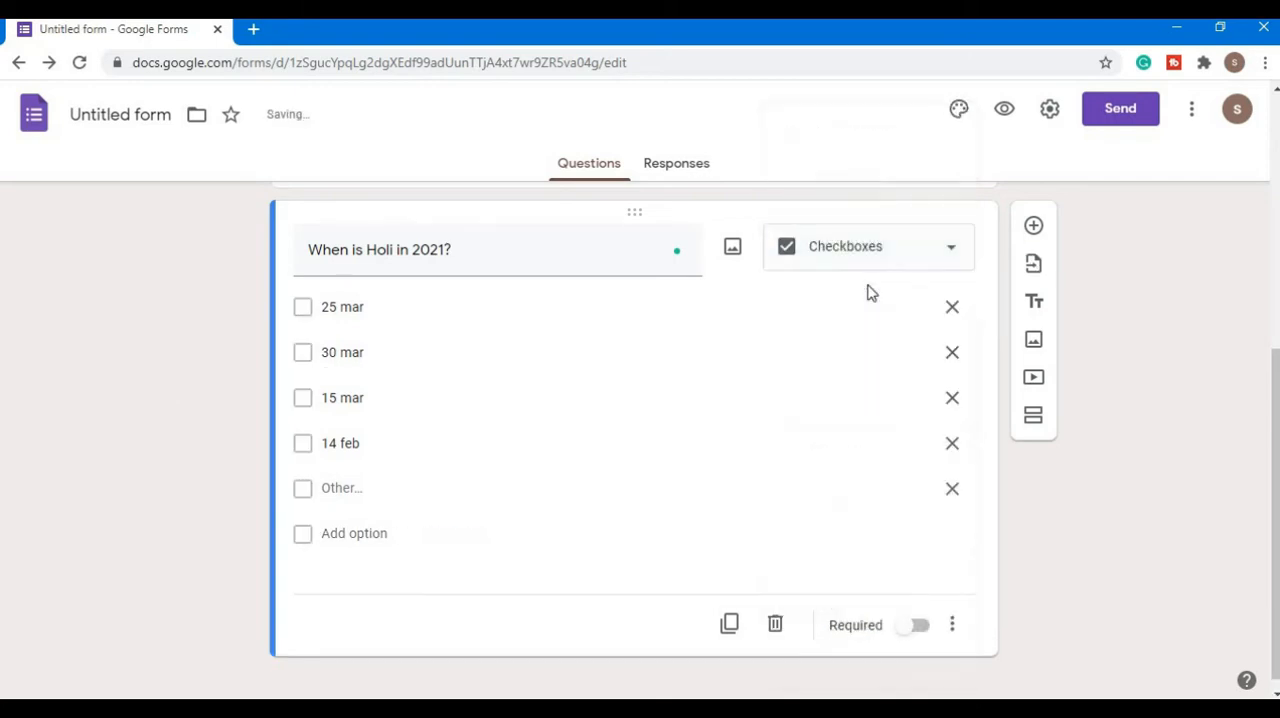
{"action": "left_click", "coordinate": [334, 308]}
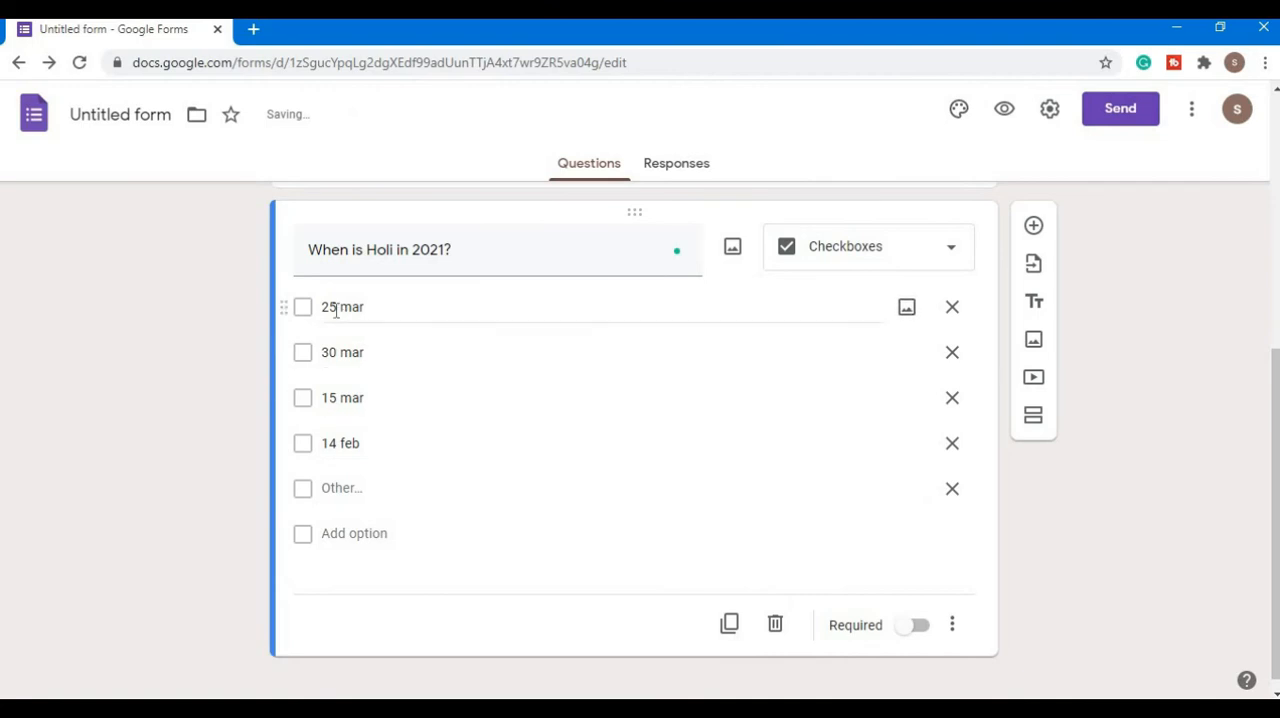
{"action": "left_click", "coordinate": [376, 257]}
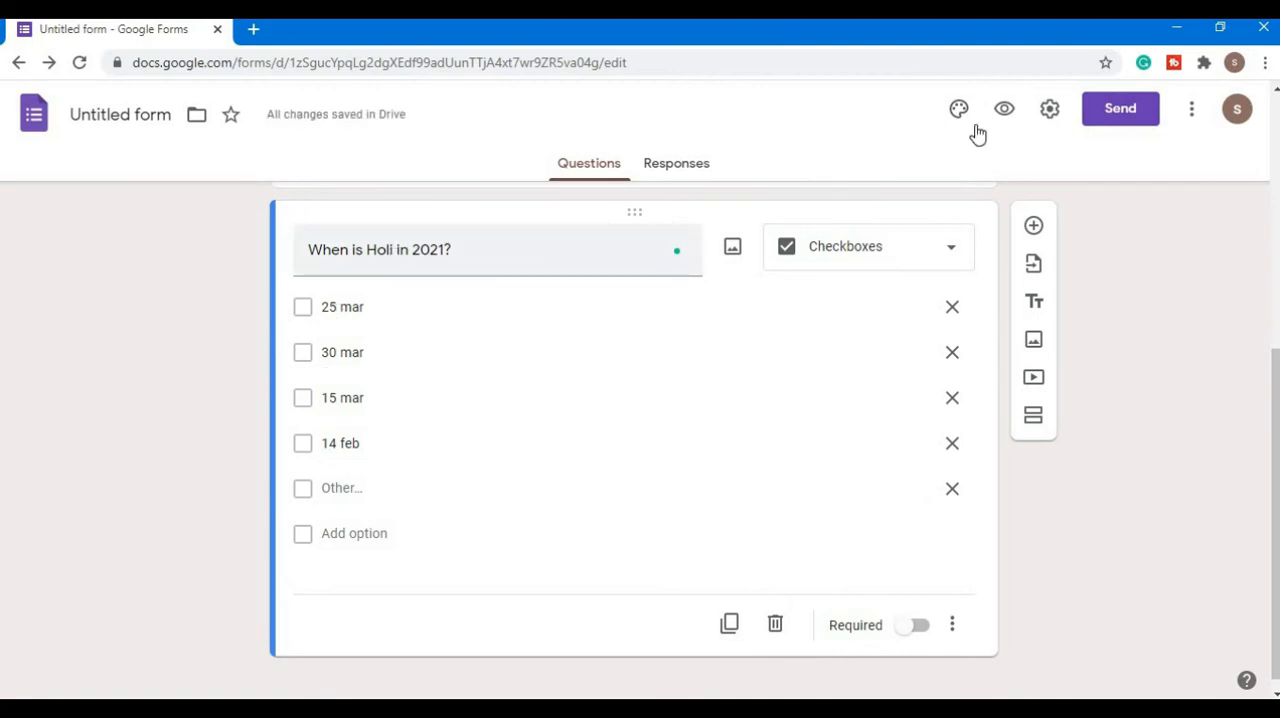
- Preview the form, tick "25 mar", "30 mar", "15 mar" and "14 feb" together in the Holi question, and leave without submitting
{"action": "left_click", "coordinate": [1005, 110]}
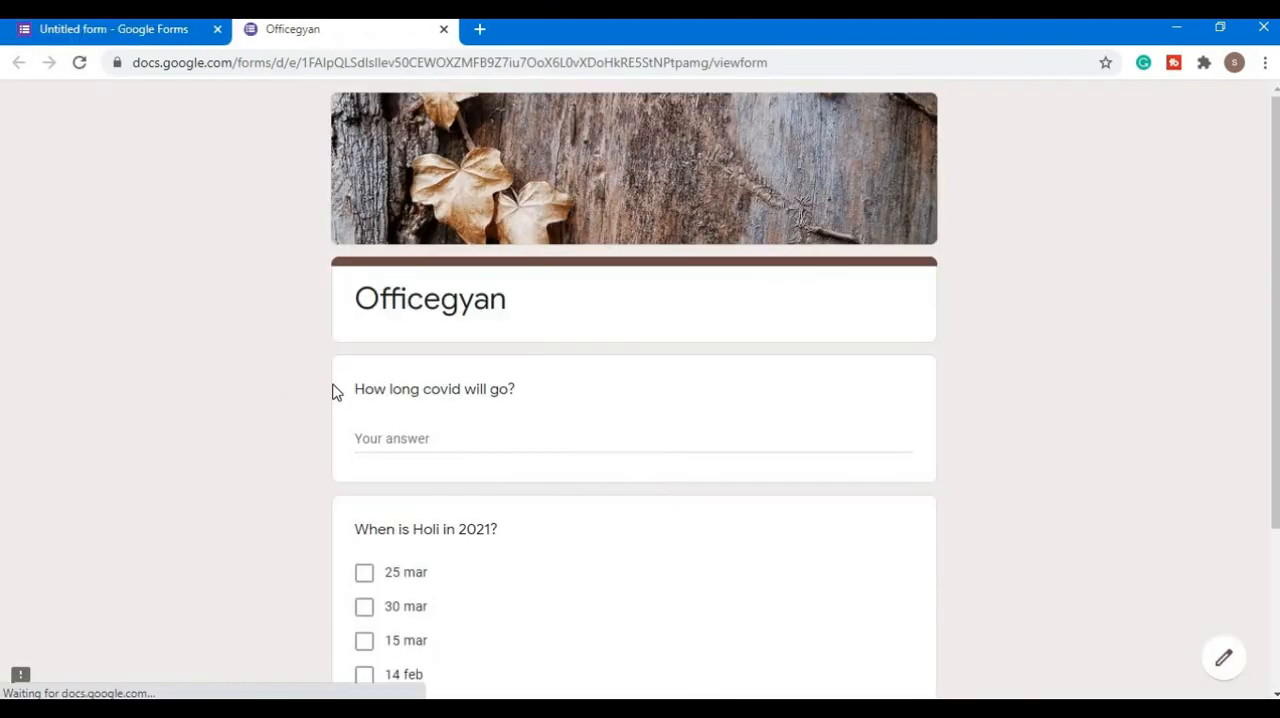
{"action": "scroll", "coordinate": [337, 391], "scroll_direction": "down", "scroll_amount": 2}
{"action": "left_click", "coordinate": [364, 350]}
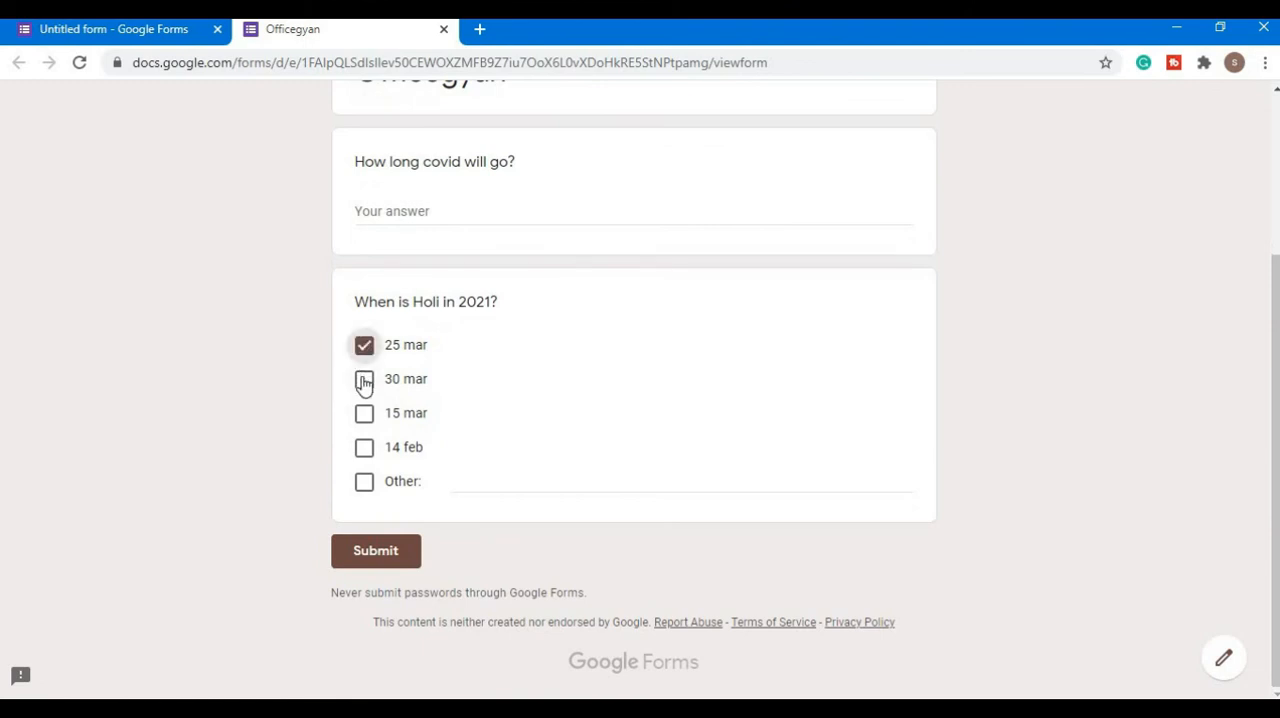
{"action": "left_click", "coordinate": [365, 379]}
{"action": "left_click", "coordinate": [365, 415]}
{"action": "left_click", "coordinate": [365, 452]}
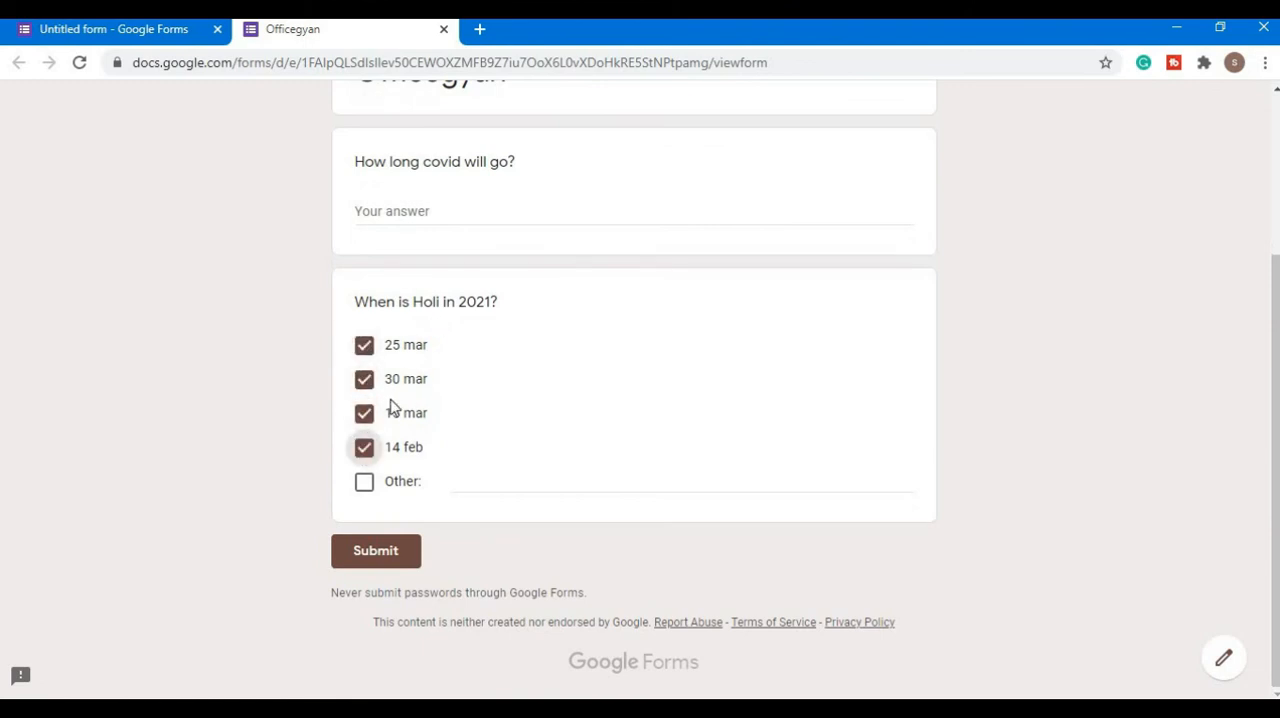
{"action": "left_click", "coordinate": [443, 29]}
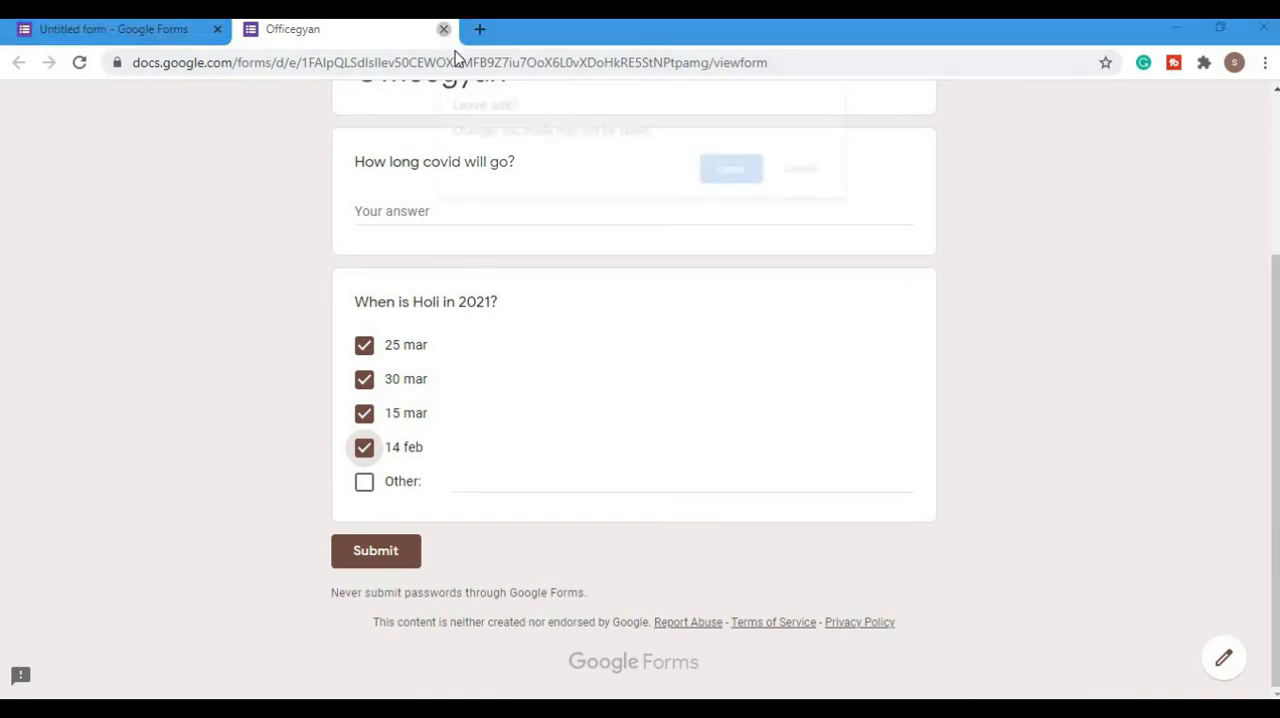
{"action": "left_click", "coordinate": [737, 171]}
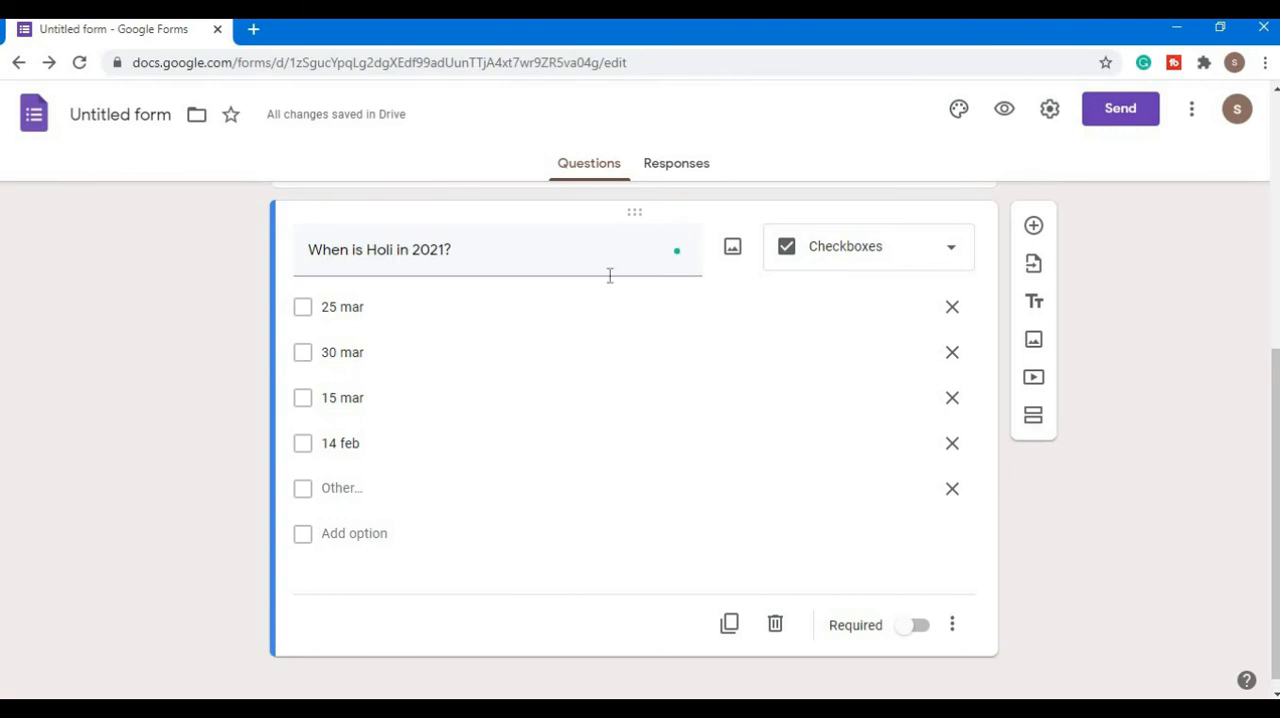
- Change the Holi question's answer type to Dropdown and preview the form, trying the answer "15 mar" without submitting
{"action": "left_click", "coordinate": [906, 257]}
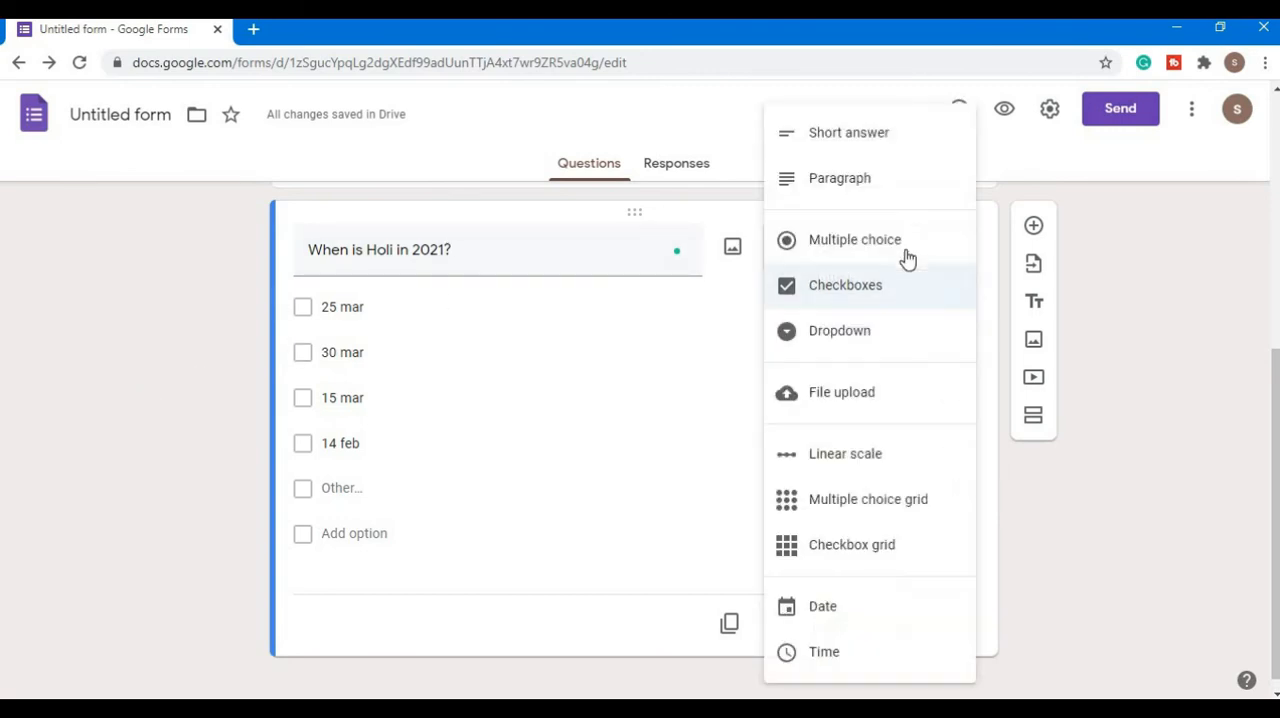
{"action": "left_click", "coordinate": [853, 333]}
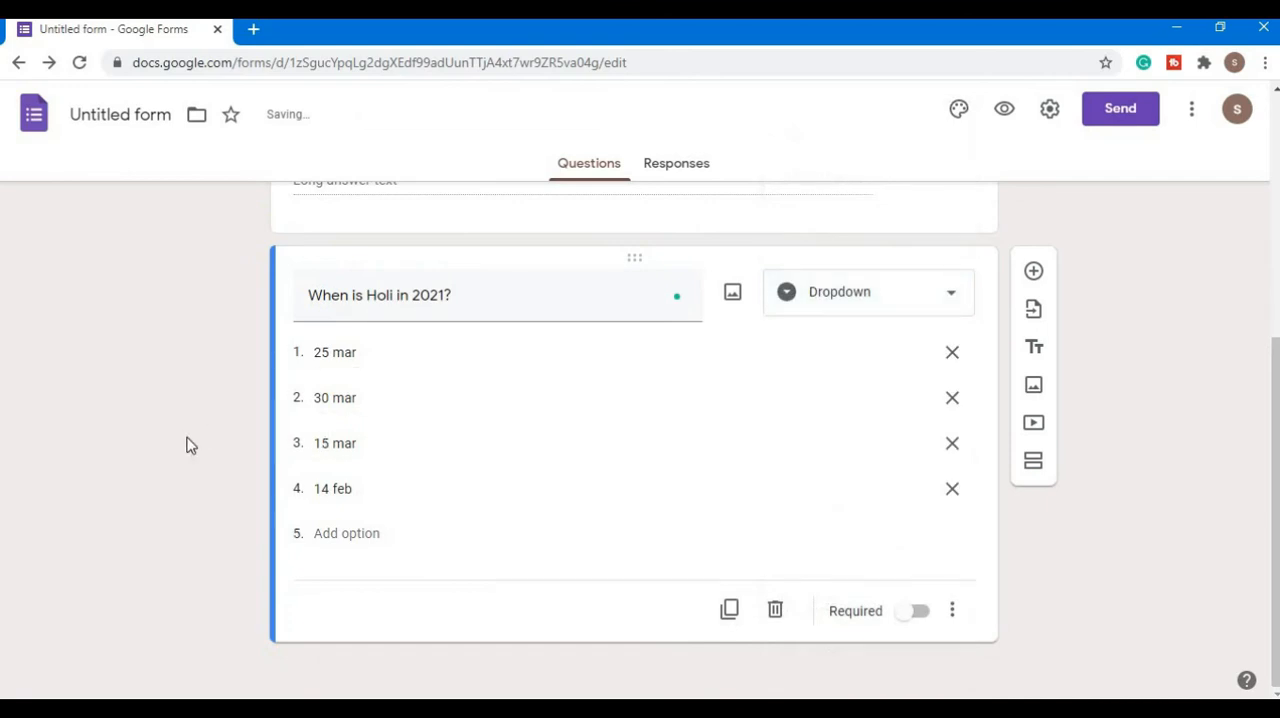
{"action": "left_click", "coordinate": [1004, 109]}
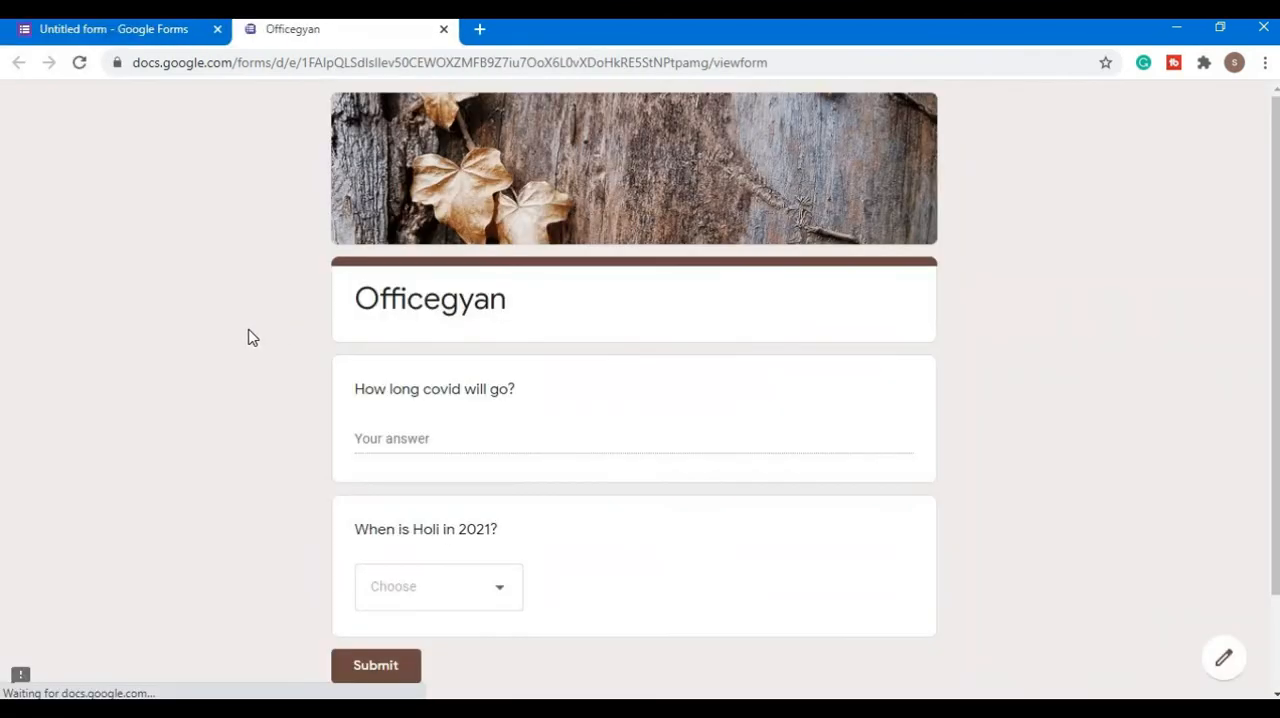
{"action": "scroll", "coordinate": [463, 484], "scroll_direction": "down", "scroll_amount": 2}
{"action": "left_click", "coordinate": [455, 457]}
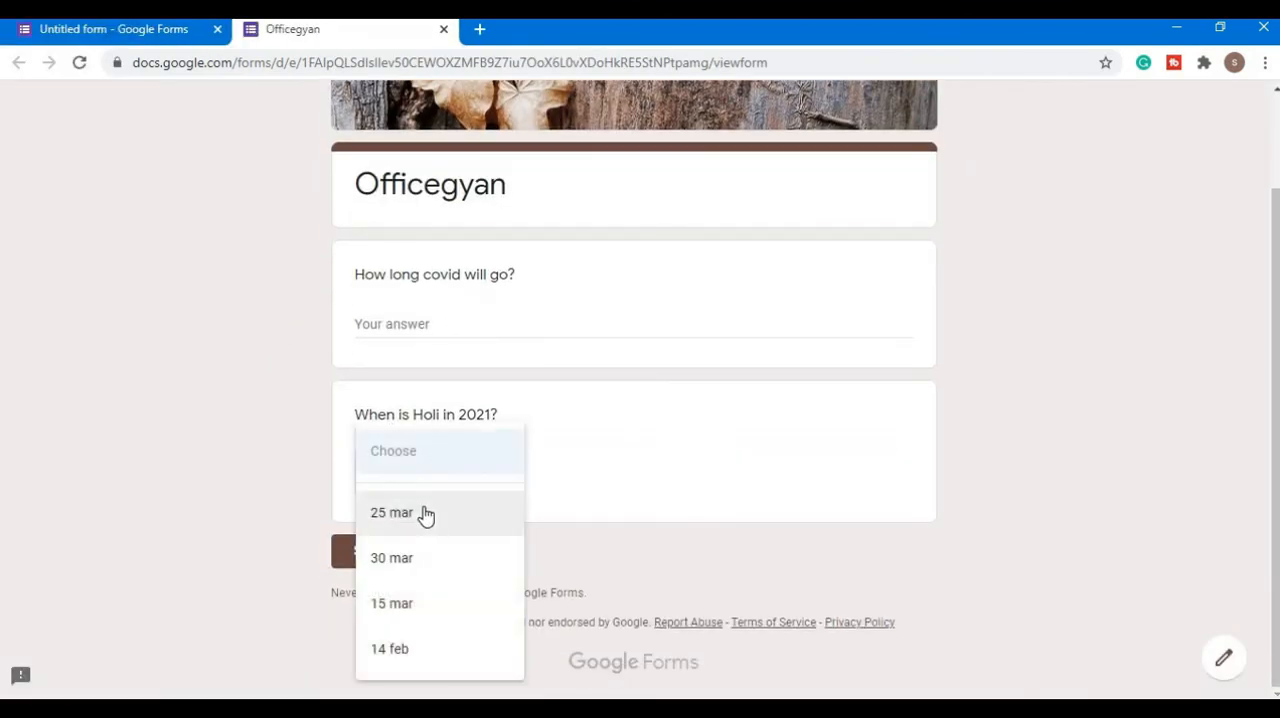
{"action": "left_click", "coordinate": [408, 603]}
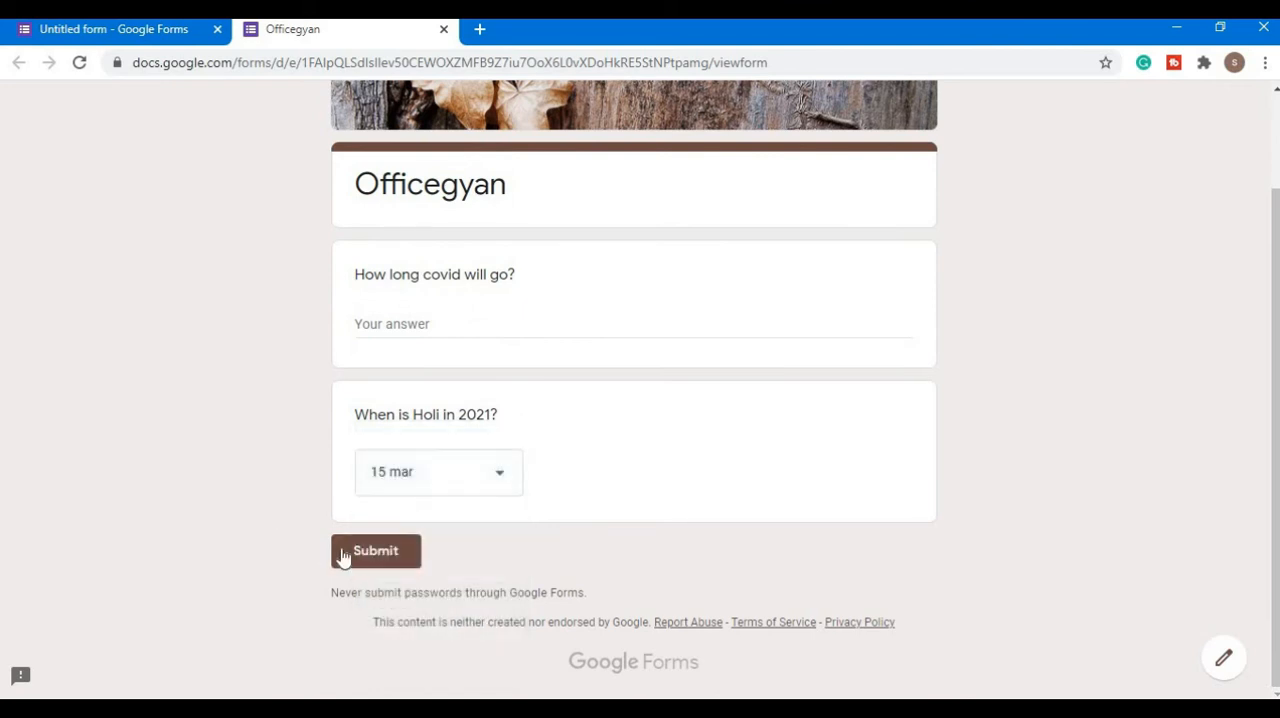
{"action": "left_click", "coordinate": [444, 29]}
{"action": "left_click", "coordinate": [733, 170]}
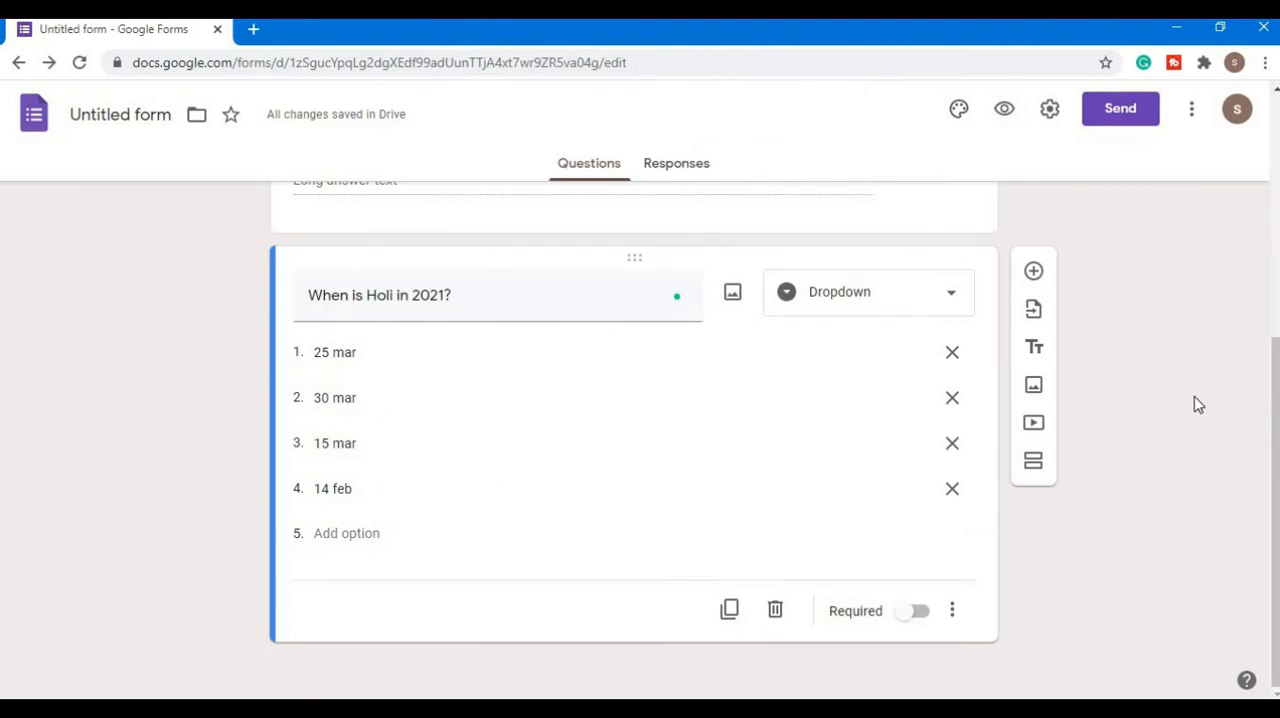
- Add a third question reading "When is your birthday" with Date as its answer type
{"action": "left_click", "coordinate": [1034, 273]}
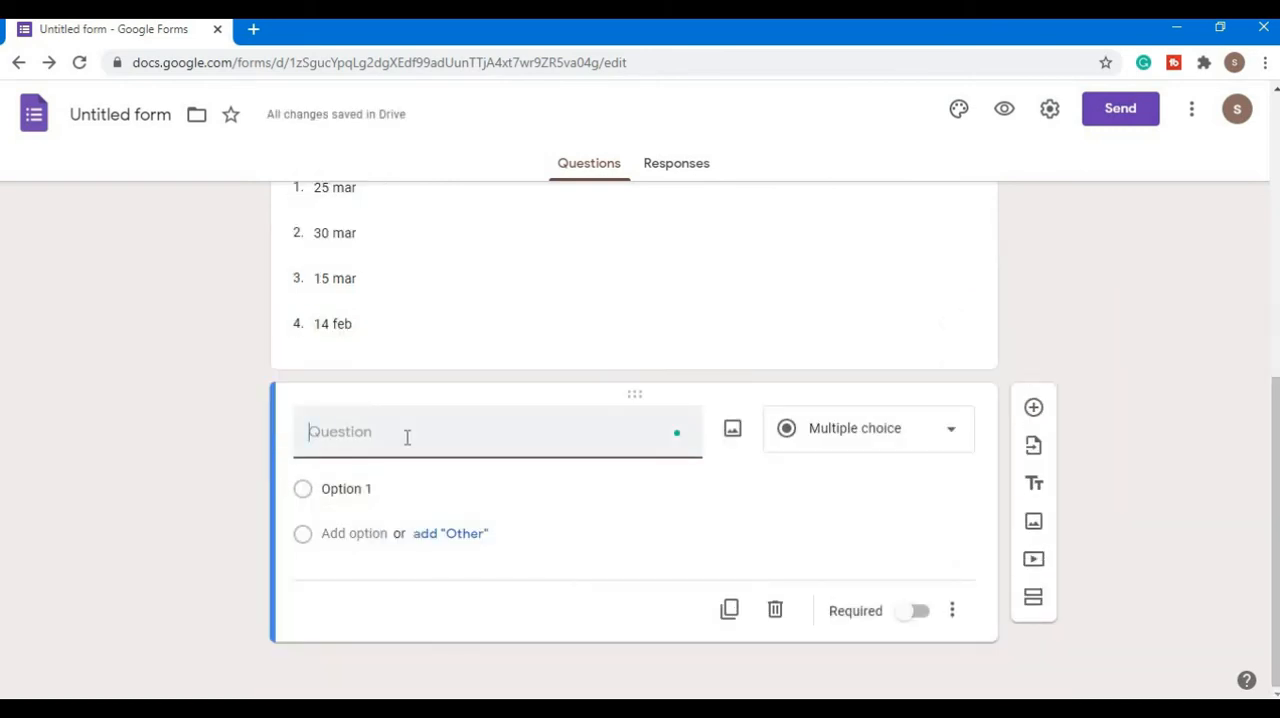
{"action": "type", "text": "When is you"}
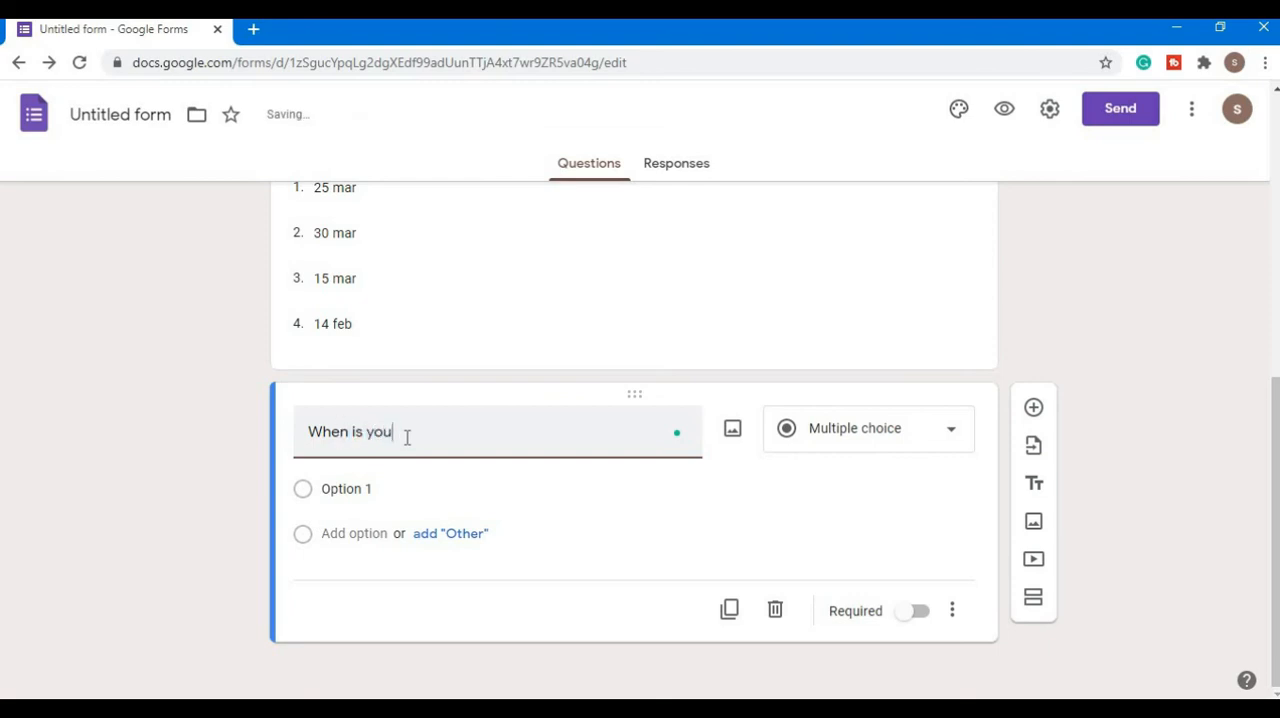
{"action": "type", "text": "r birthday"}
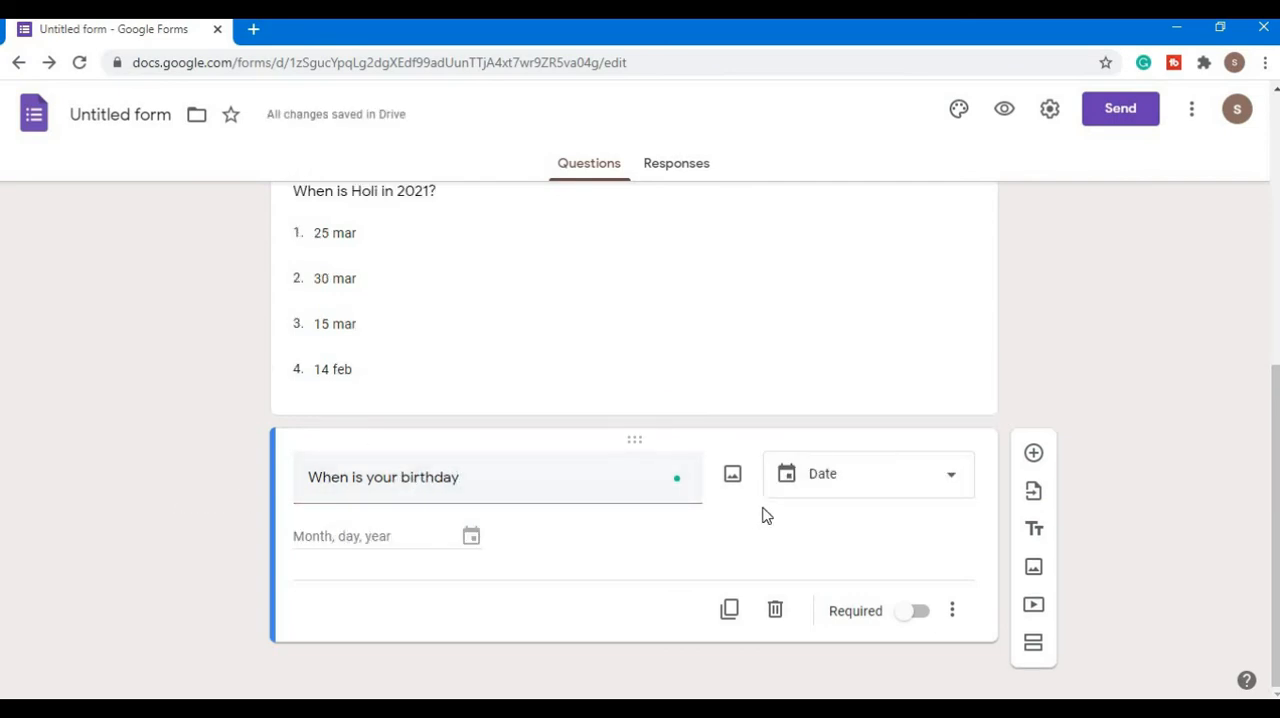
{"action": "left_click", "coordinate": [926, 493]}
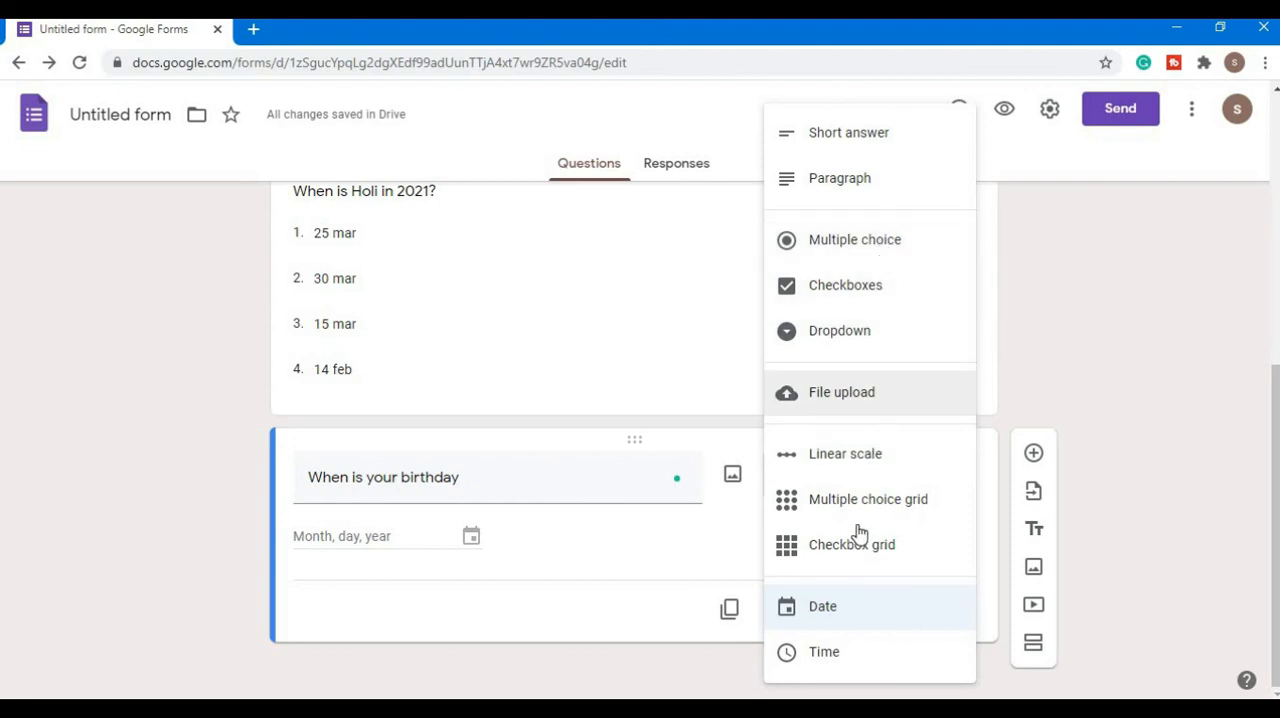
{"action": "left_click", "coordinate": [831, 614]}
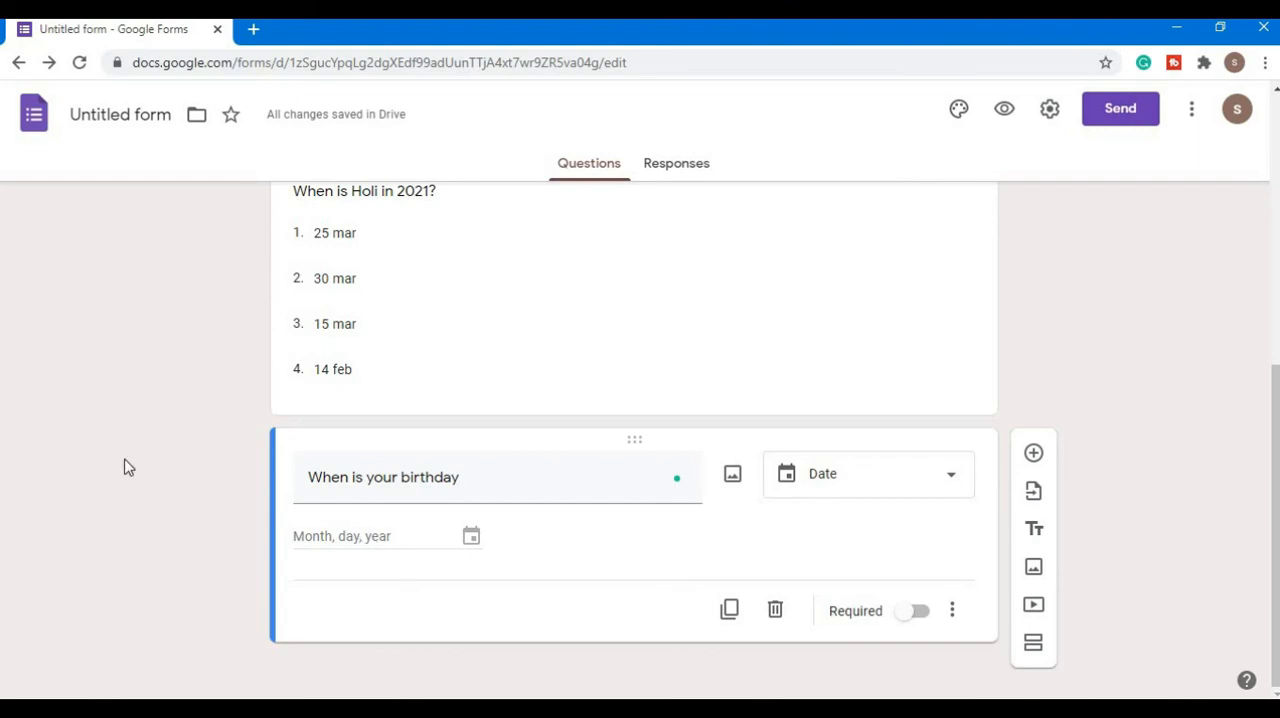
- Preview the form, look at the birthday question's calendar without choosing a date, and return to editing the form
{"action": "left_click", "coordinate": [1004, 112]}
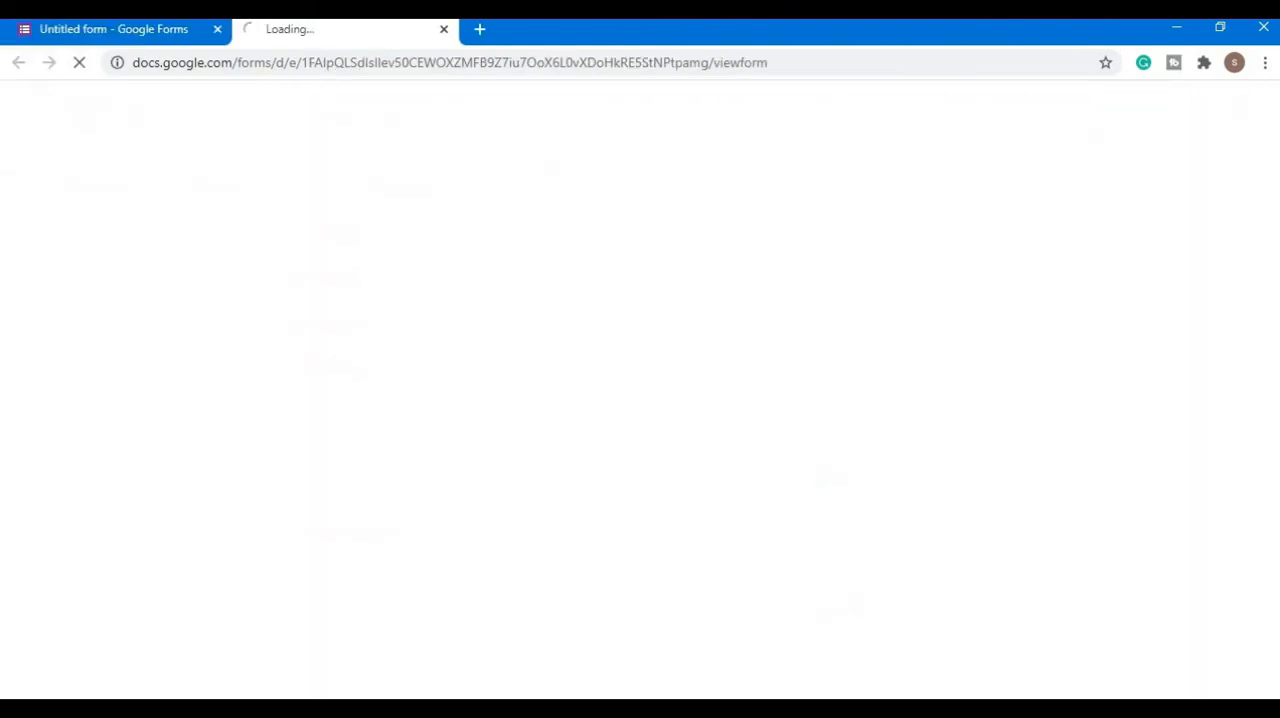
{"action": "scroll", "coordinate": [115, 325], "scroll_direction": "down", "scroll_amount": 3}
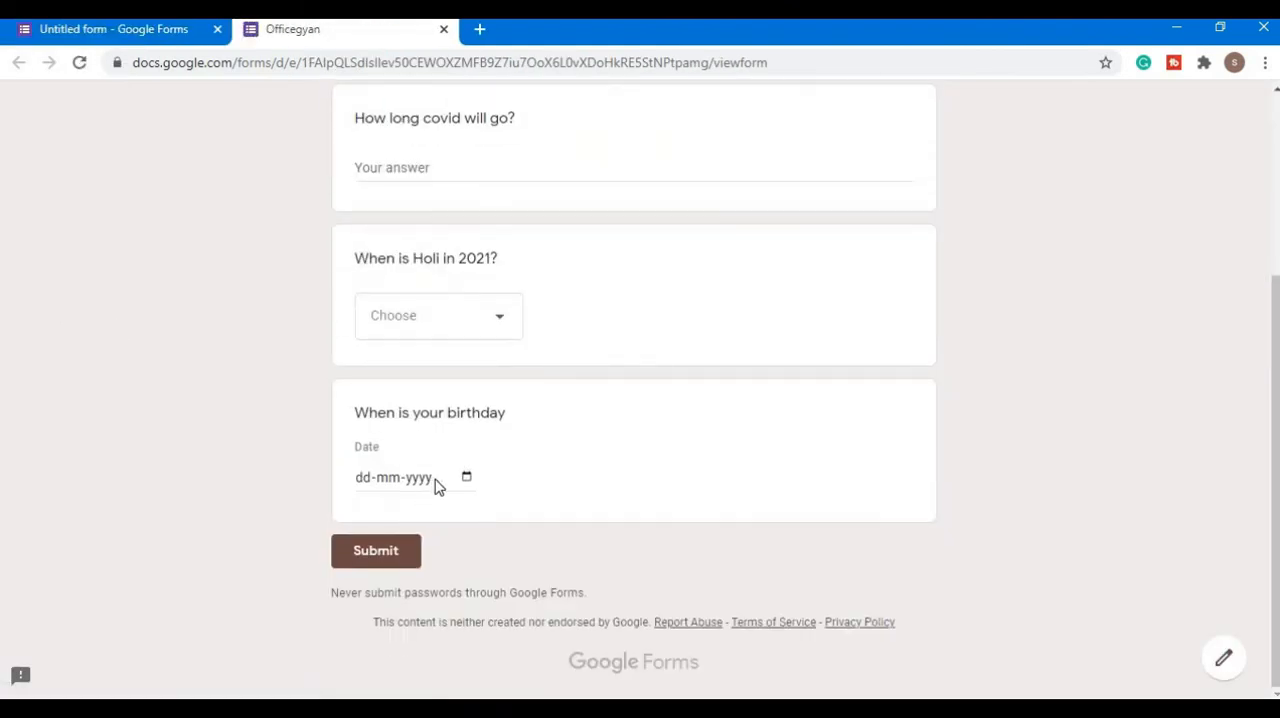
{"action": "left_click", "coordinate": [467, 479]}
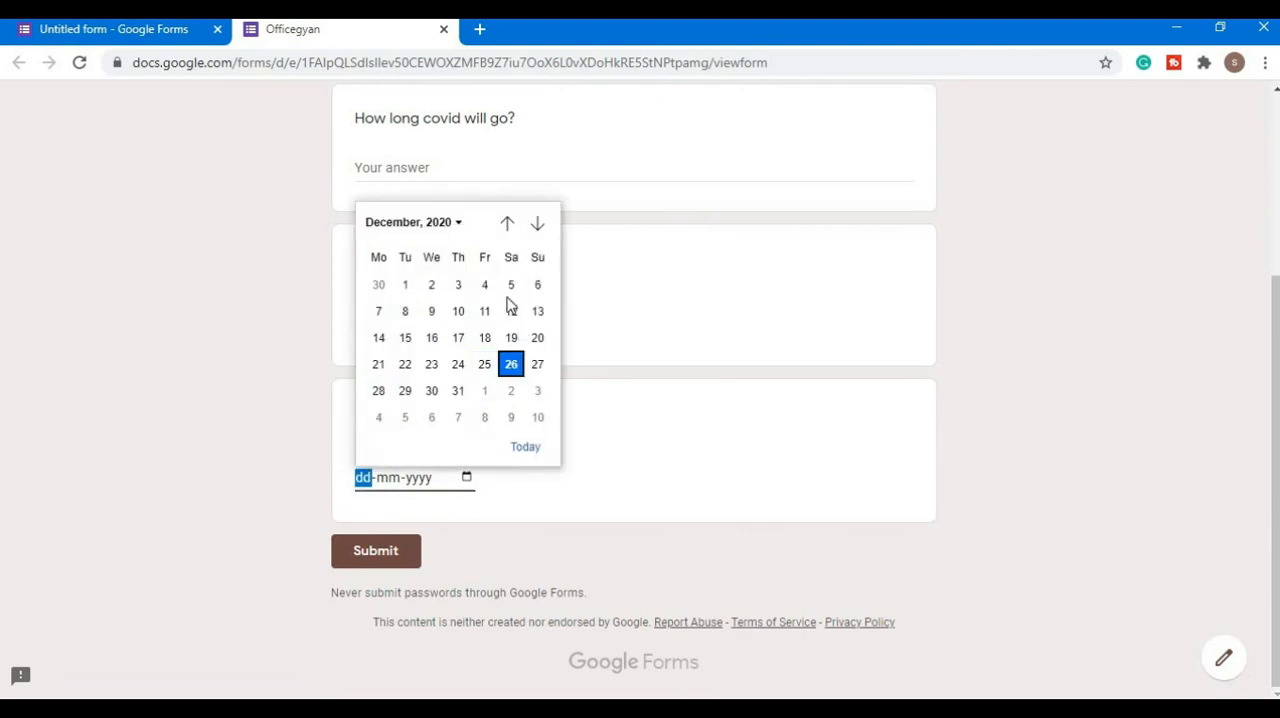
{"action": "left_click", "coordinate": [197, 440]}
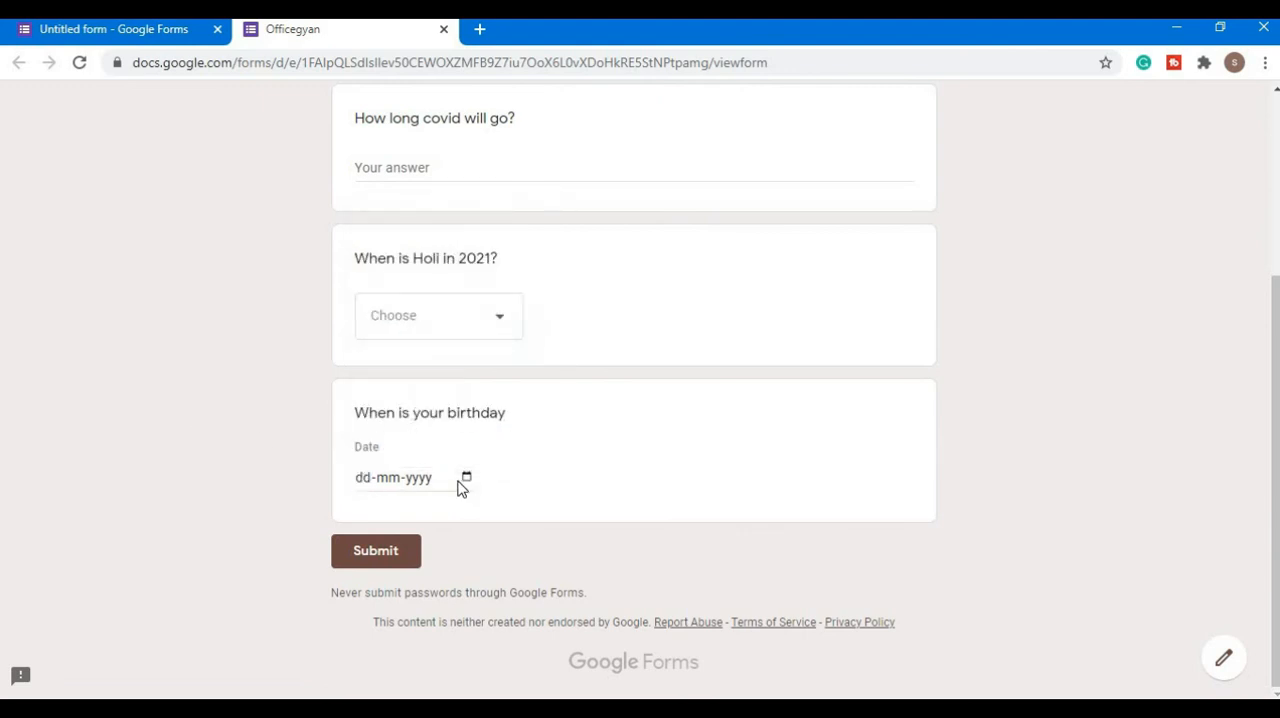
{"action": "left_click", "coordinate": [443, 29]}
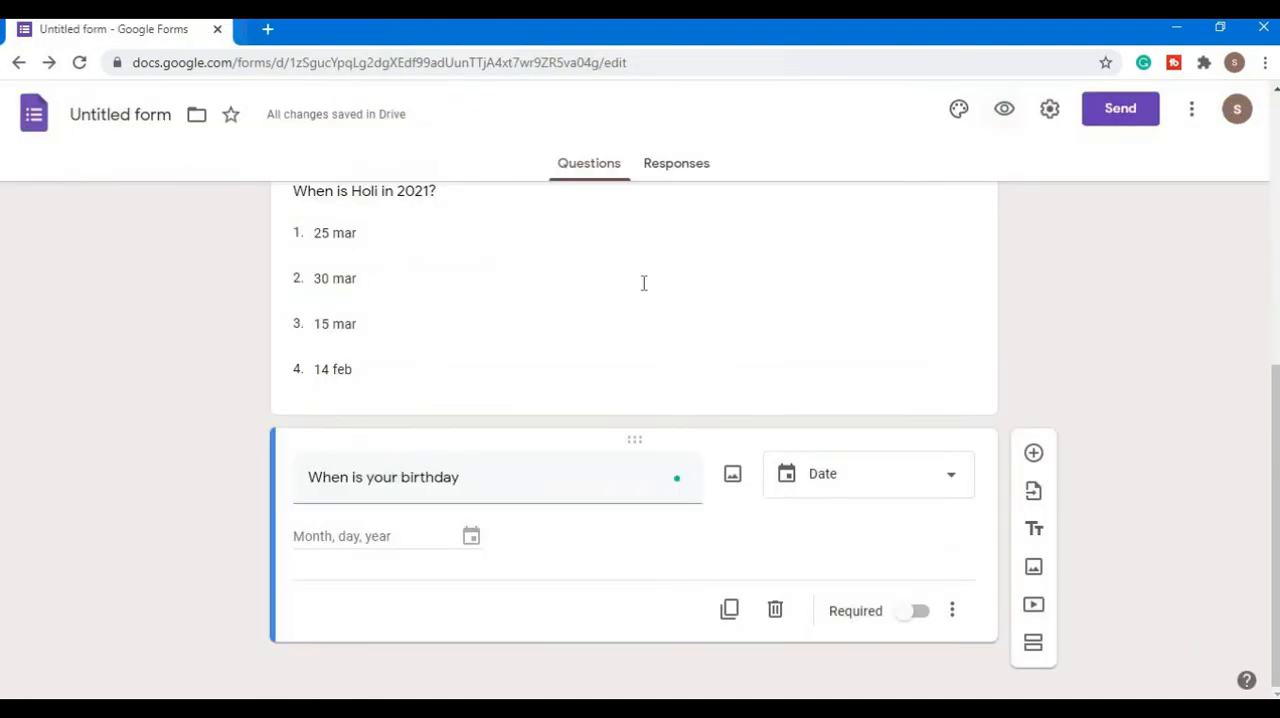
- Add a fourth question reading "When you wake up?" with Time as its answer type
{"action": "left_click", "coordinate": [1033, 453]}
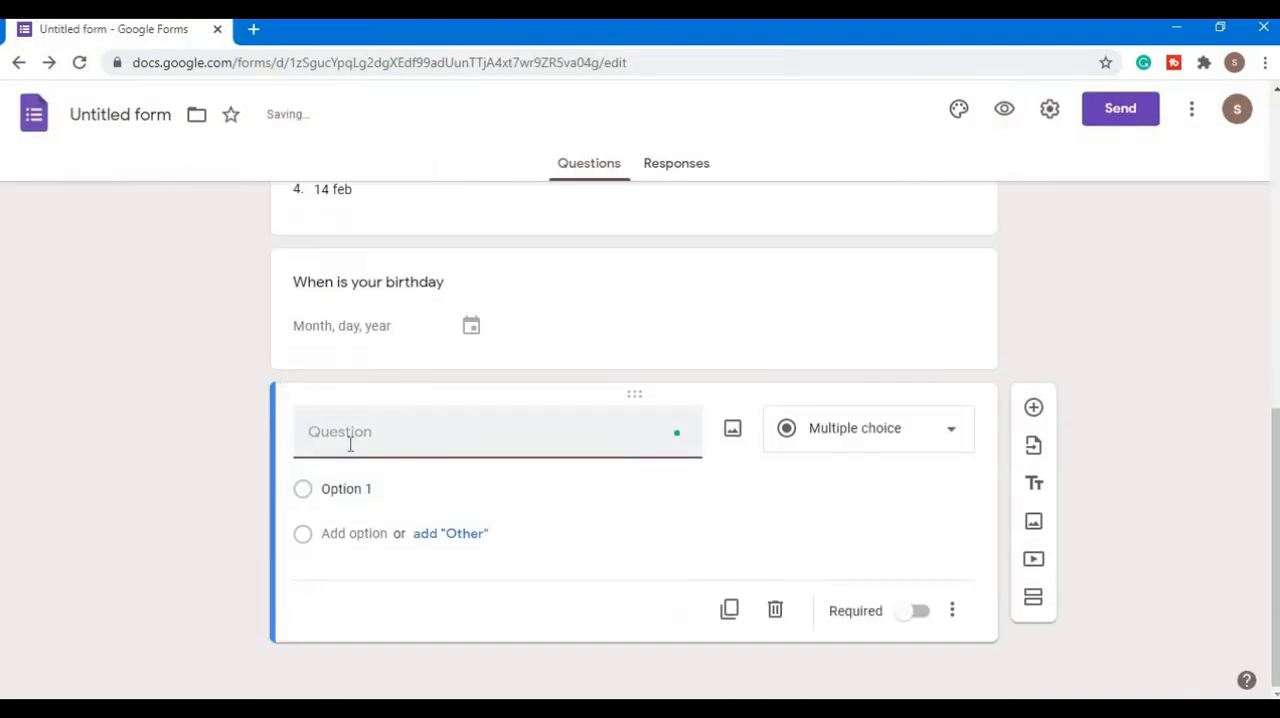
{"action": "type", "text": "When you wake up?"}
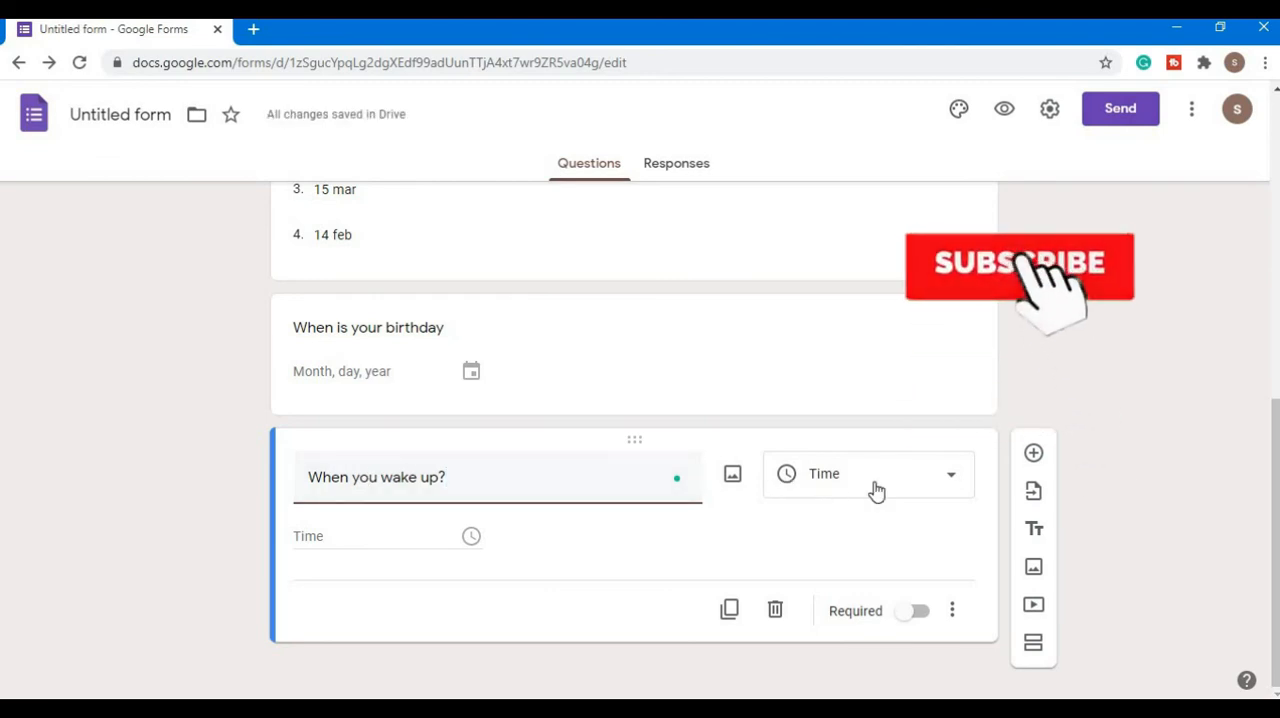
- Preview the form, try 10 as the hour in the wake-up question, and leave without submitting
{"action": "left_click", "coordinate": [1003, 108]}
{"action": "scroll", "coordinate": [152, 463], "scroll_direction": "down", "scroll_amount": 3}
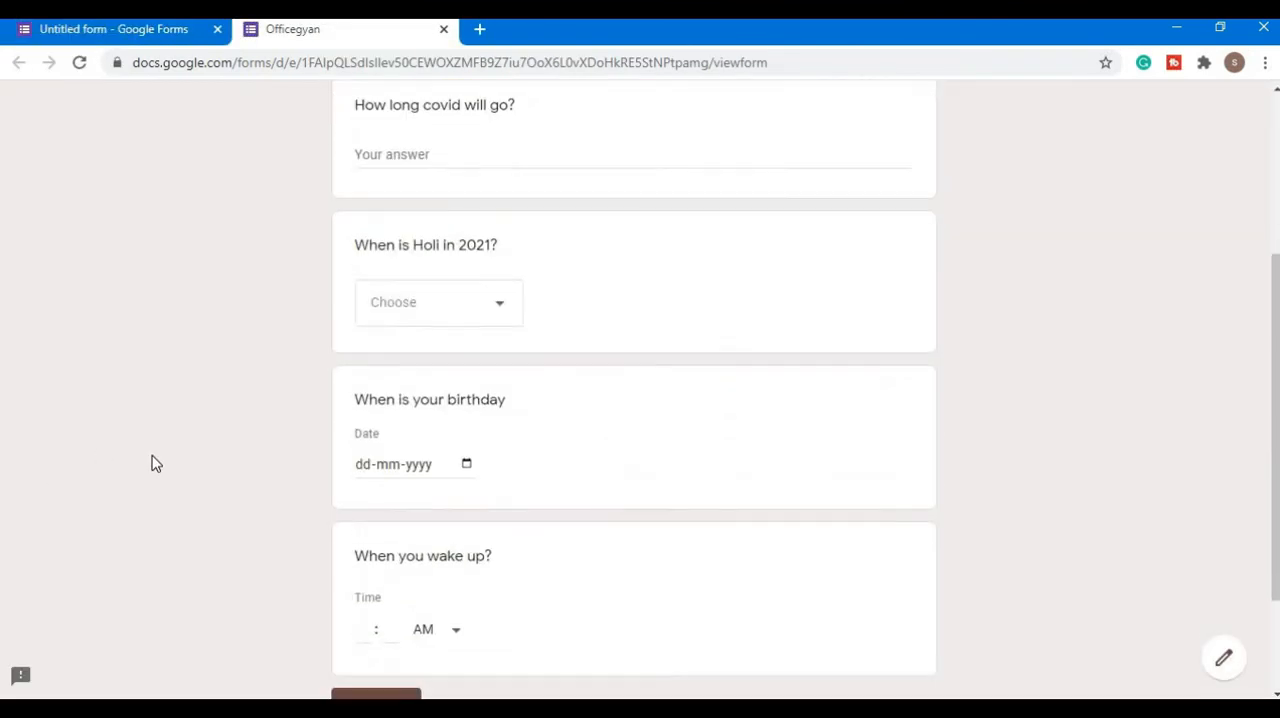
{"action": "scroll", "coordinate": [152, 463], "scroll_direction": "down", "scroll_amount": 2}
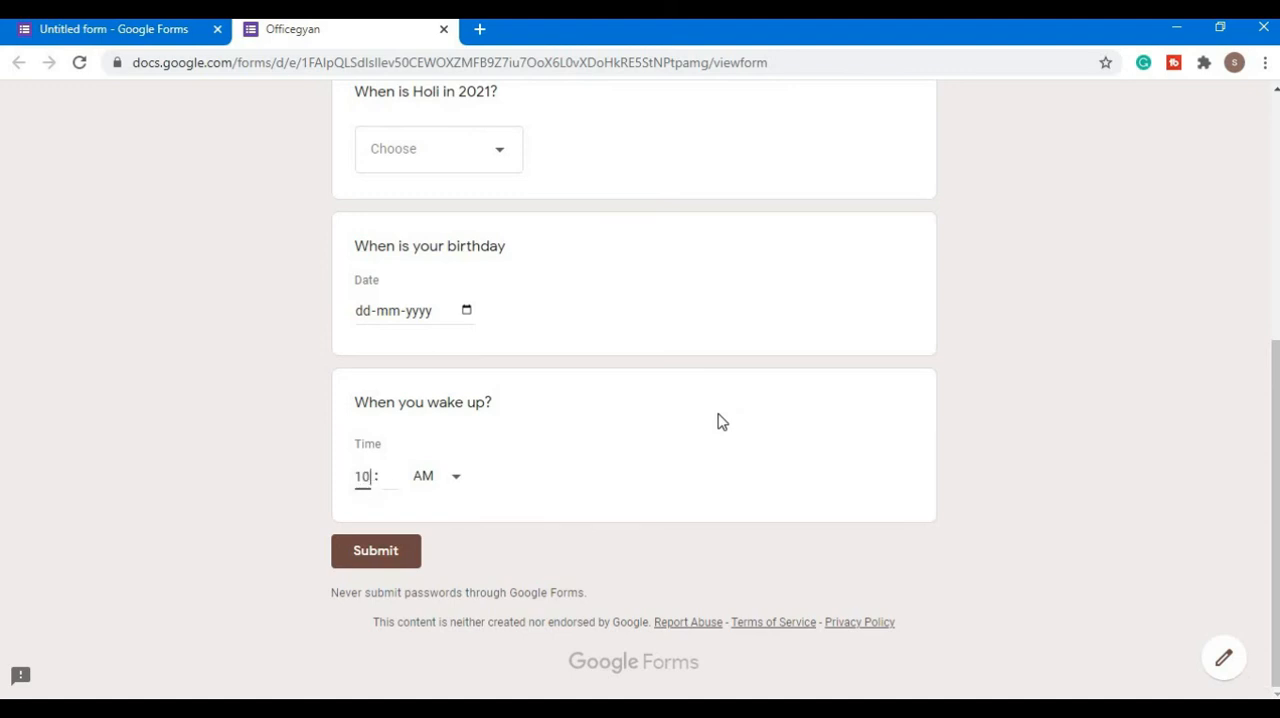
{"action": "left_click", "coordinate": [443, 29]}
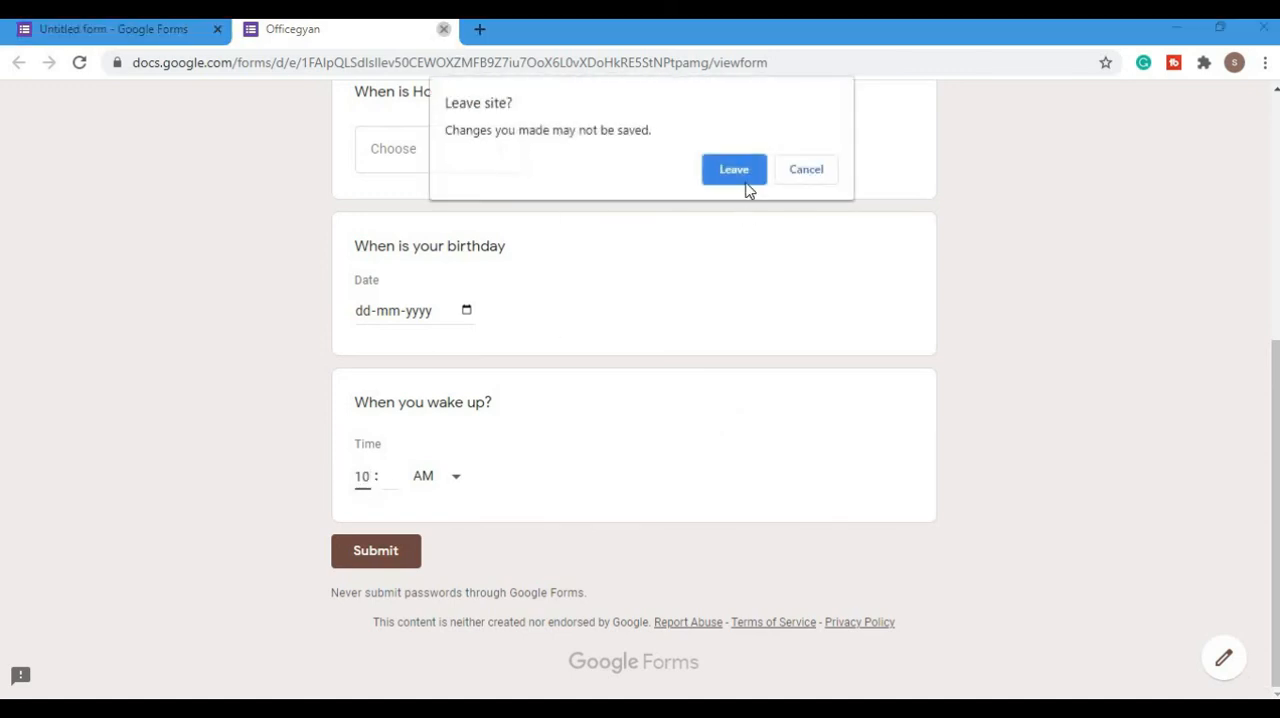
{"action": "left_click", "coordinate": [735, 170]}
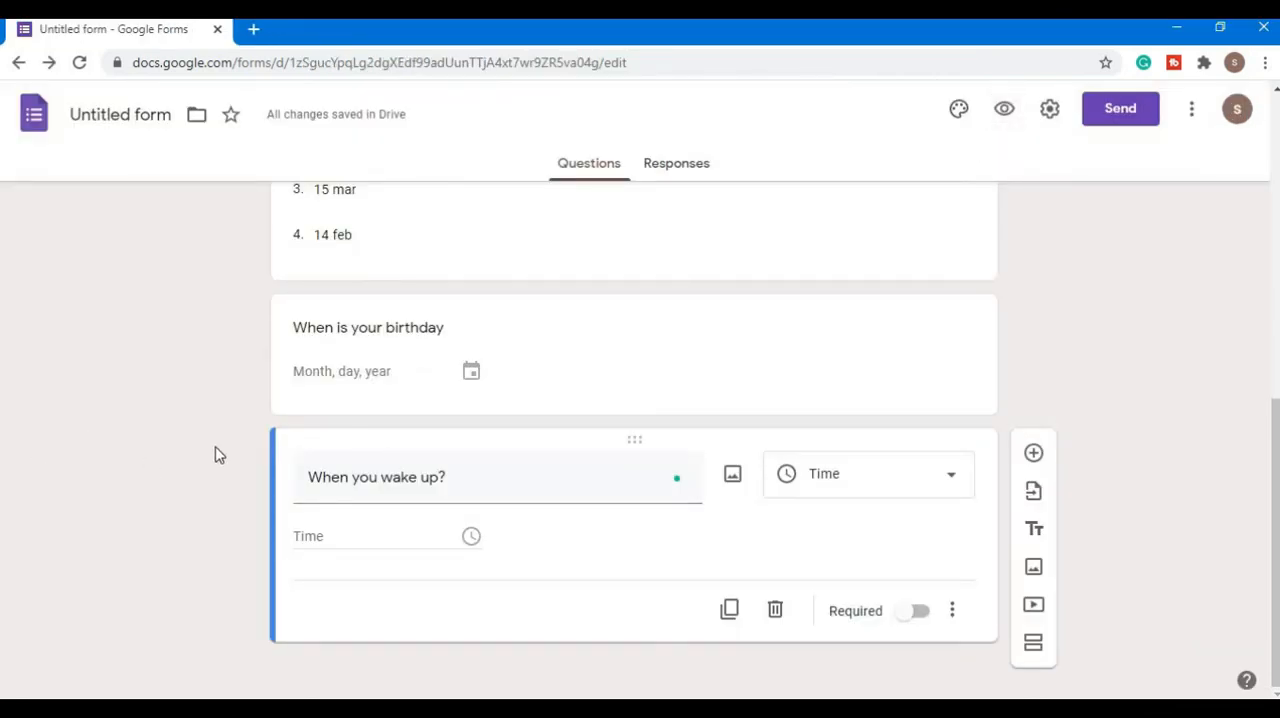
- Add a fifth question titled "pancard" with File upload as its answer type, allowing respondents to upload files to Drive
{"action": "left_click", "coordinate": [1034, 452]}
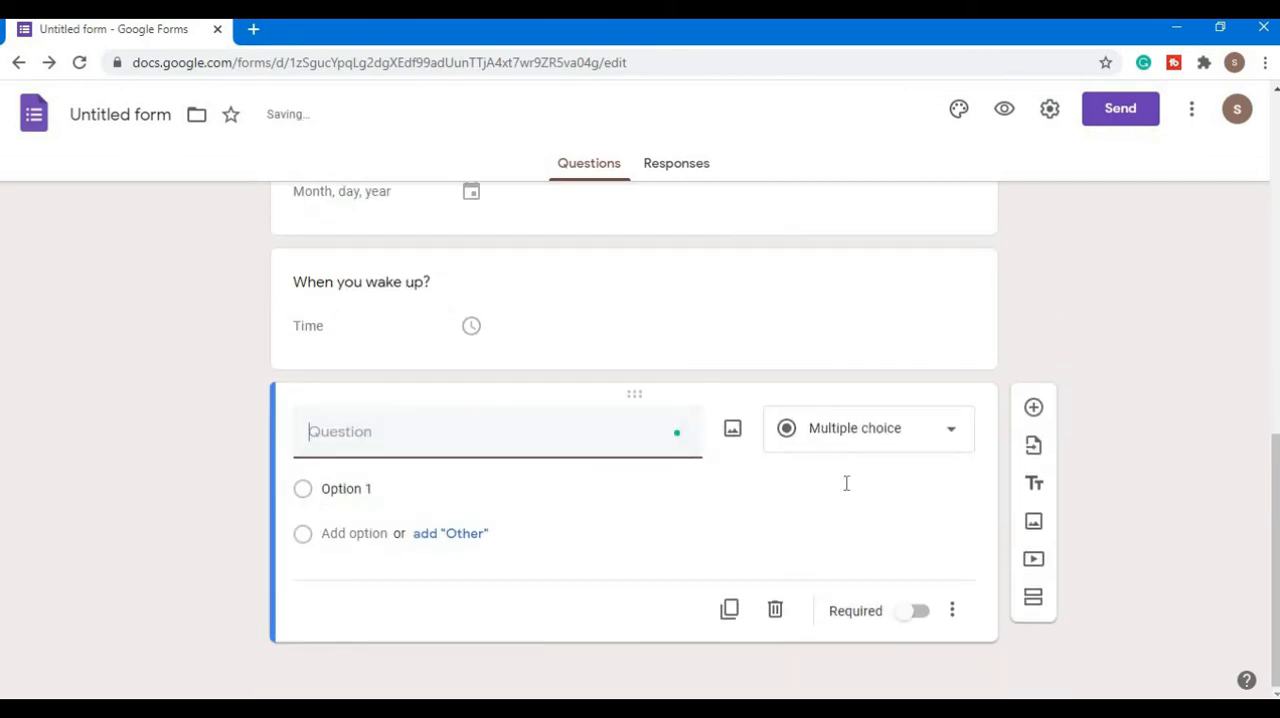
{"action": "left_click", "coordinate": [950, 435]}
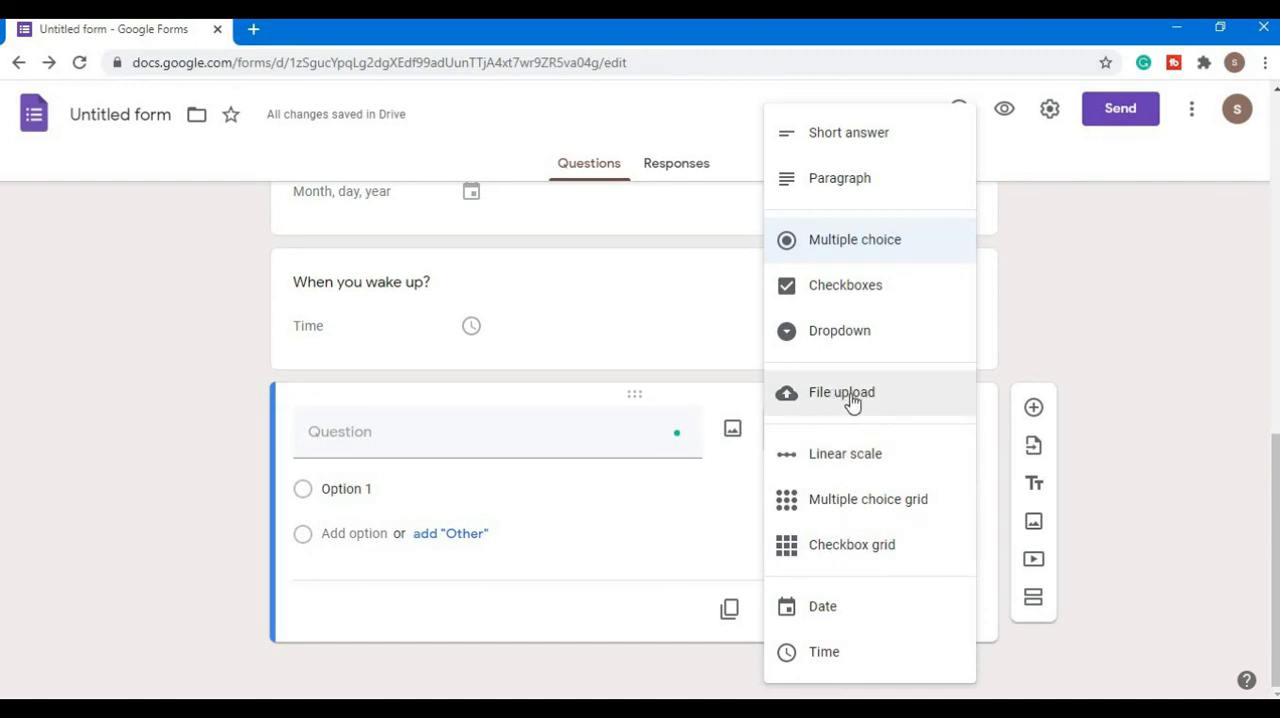
{"action": "left_click", "coordinate": [124, 495]}
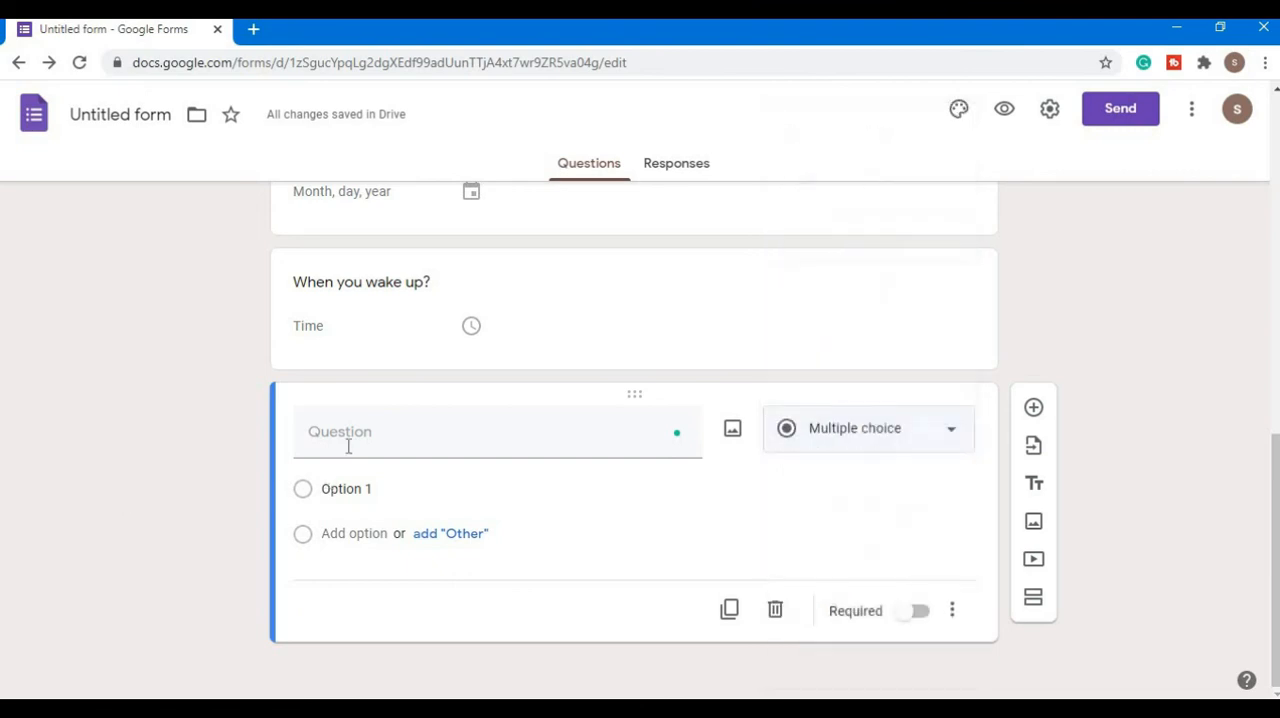
{"action": "left_click", "coordinate": [352, 440]}
{"action": "type", "text": "pancard"}
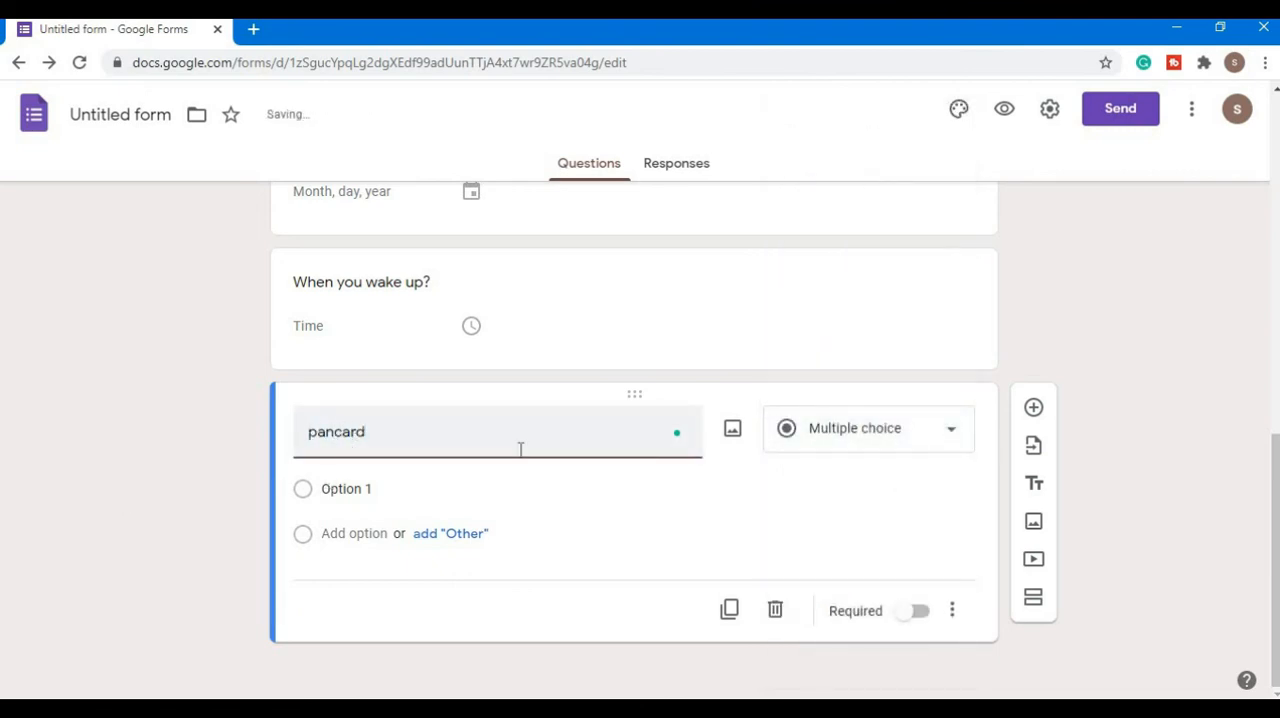
{"action": "left_click", "coordinate": [934, 449]}
{"action": "left_click", "coordinate": [846, 403]}
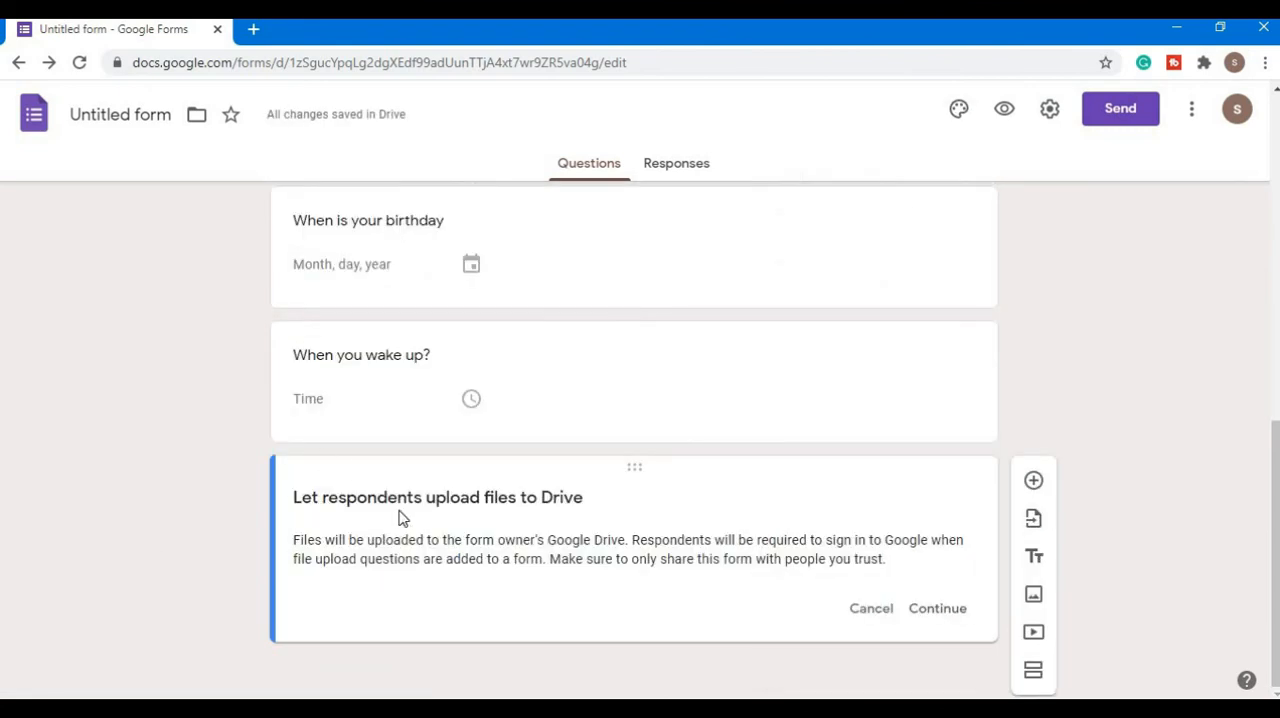
{"action": "left_click", "coordinate": [940, 610]}
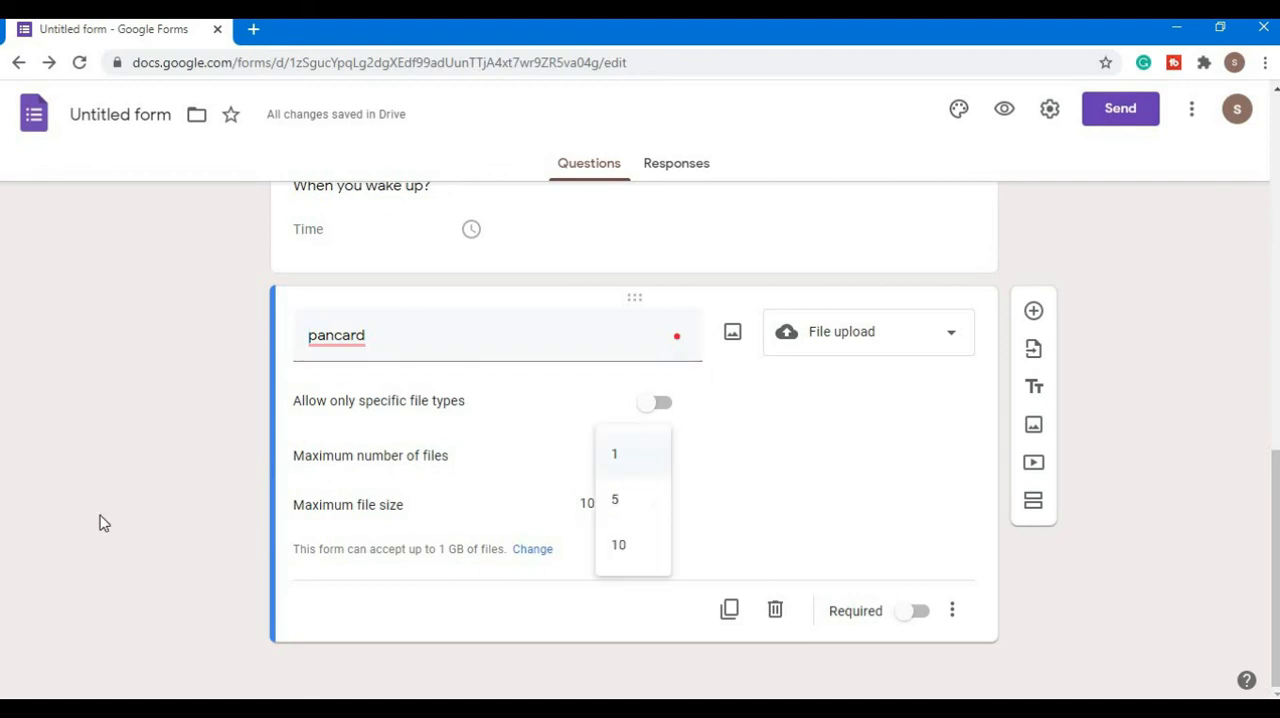
- Look at the choices for the pancard question's maximum number of files and maximum file size without changing them
{"action": "left_click", "coordinate": [33, 508]}
{"action": "left_click", "coordinate": [635, 508]}
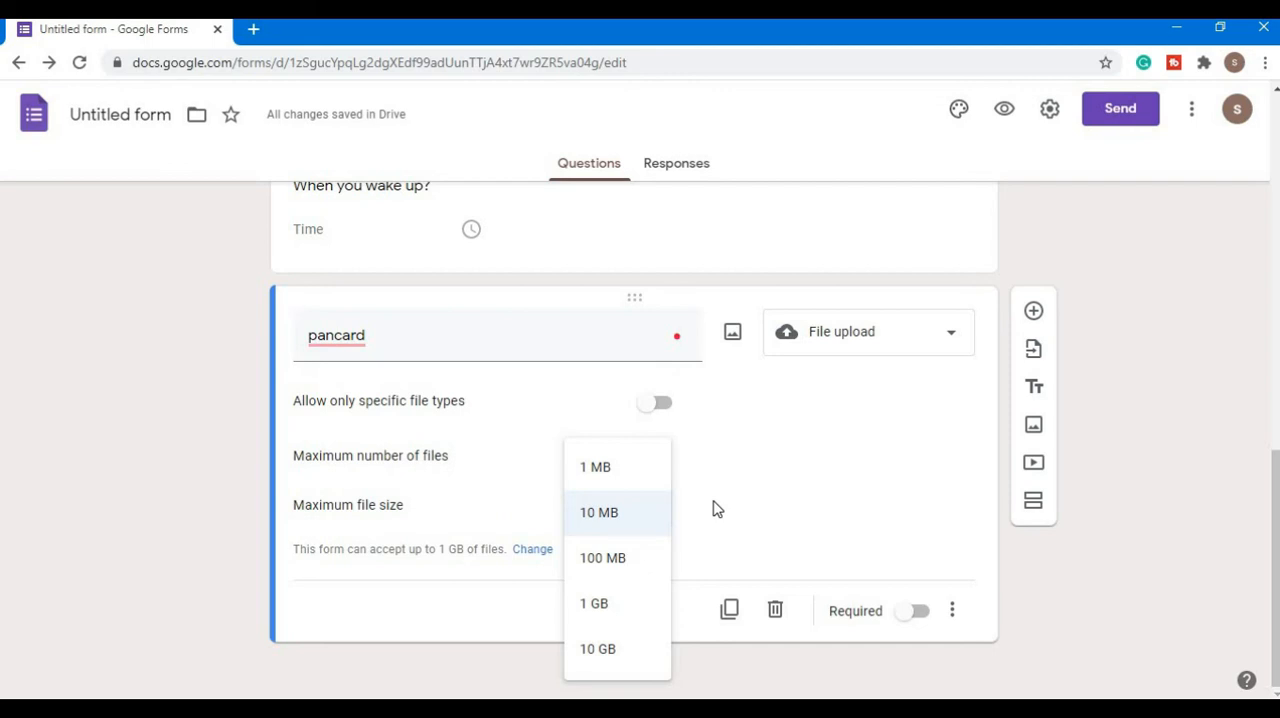
{"action": "left_click", "coordinate": [754, 502]}
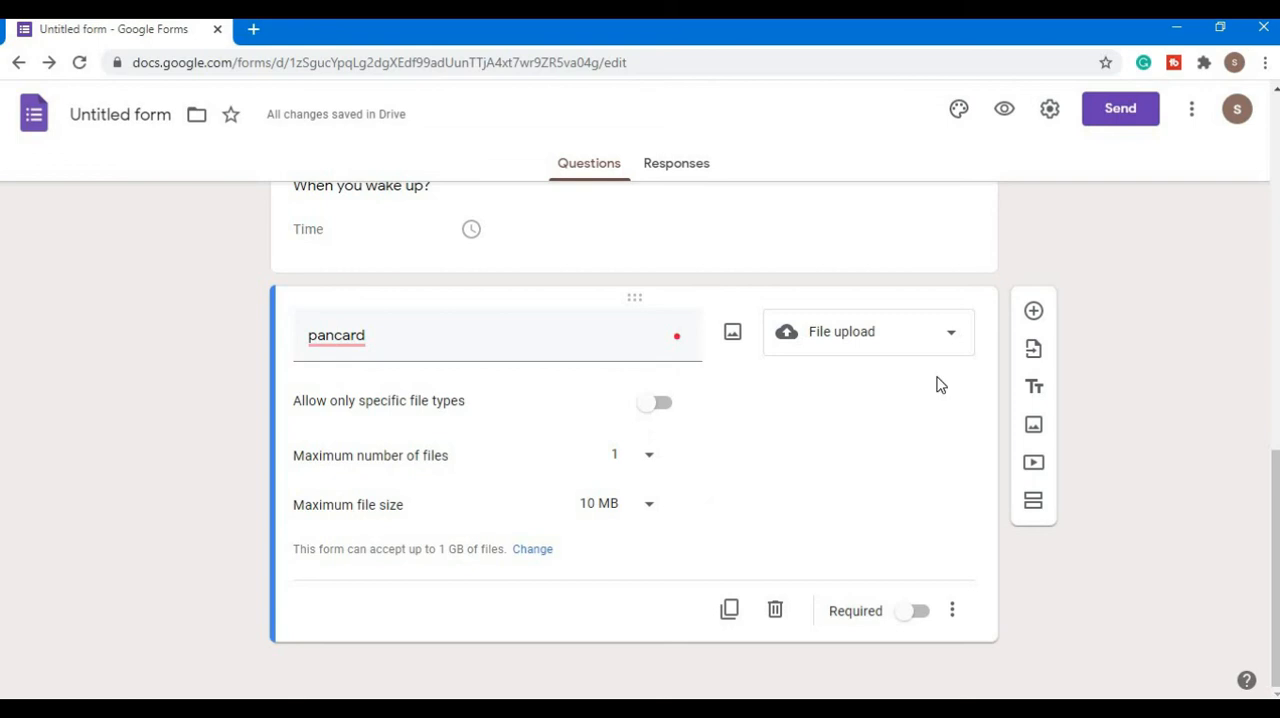
- Preview the form down to the pancard upload question, then return to the editor and look over the available answer types
{"action": "left_click", "coordinate": [1005, 110]}
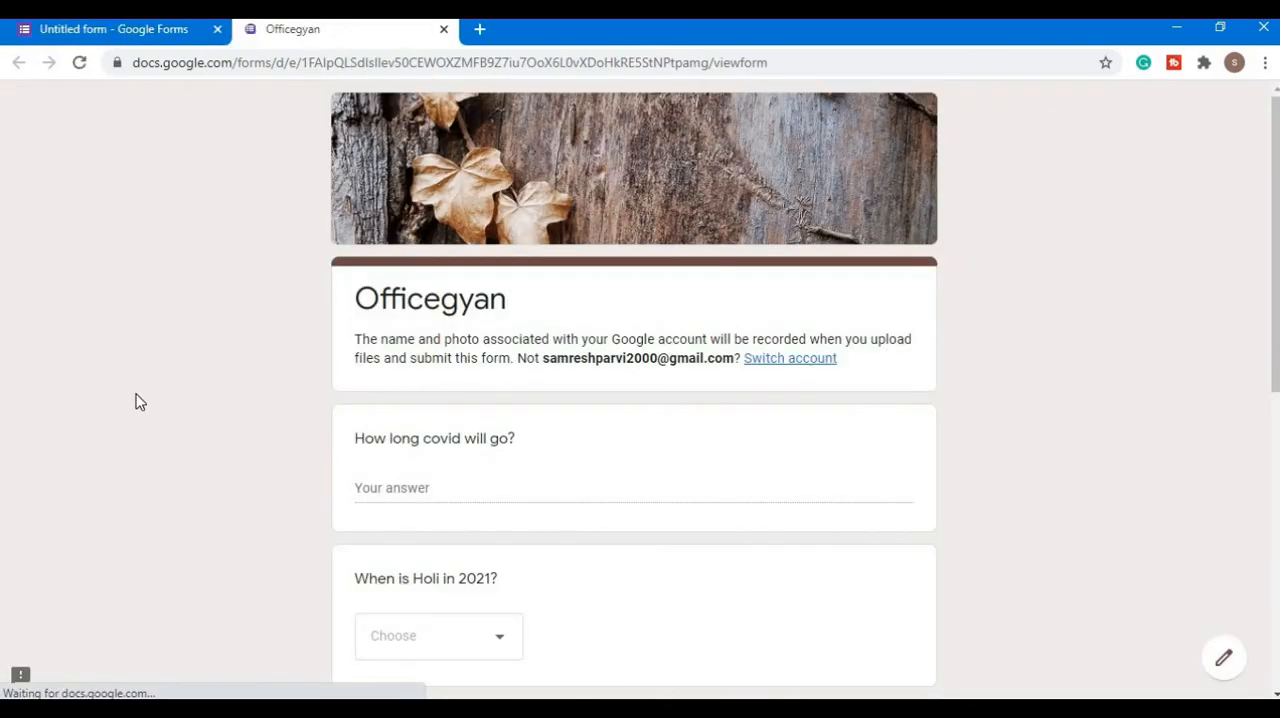
{"action": "scroll", "coordinate": [160, 403], "scroll_direction": "down", "scroll_amount": 6}
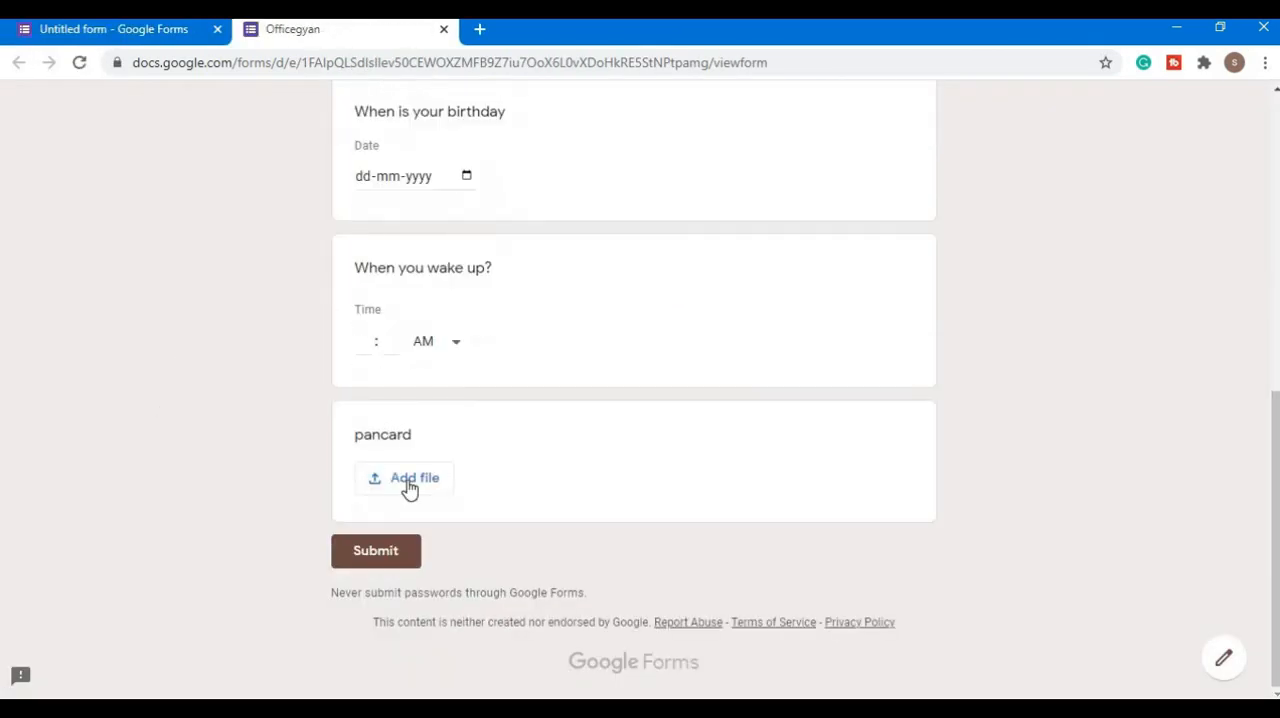
{"action": "left_click", "coordinate": [126, 34]}
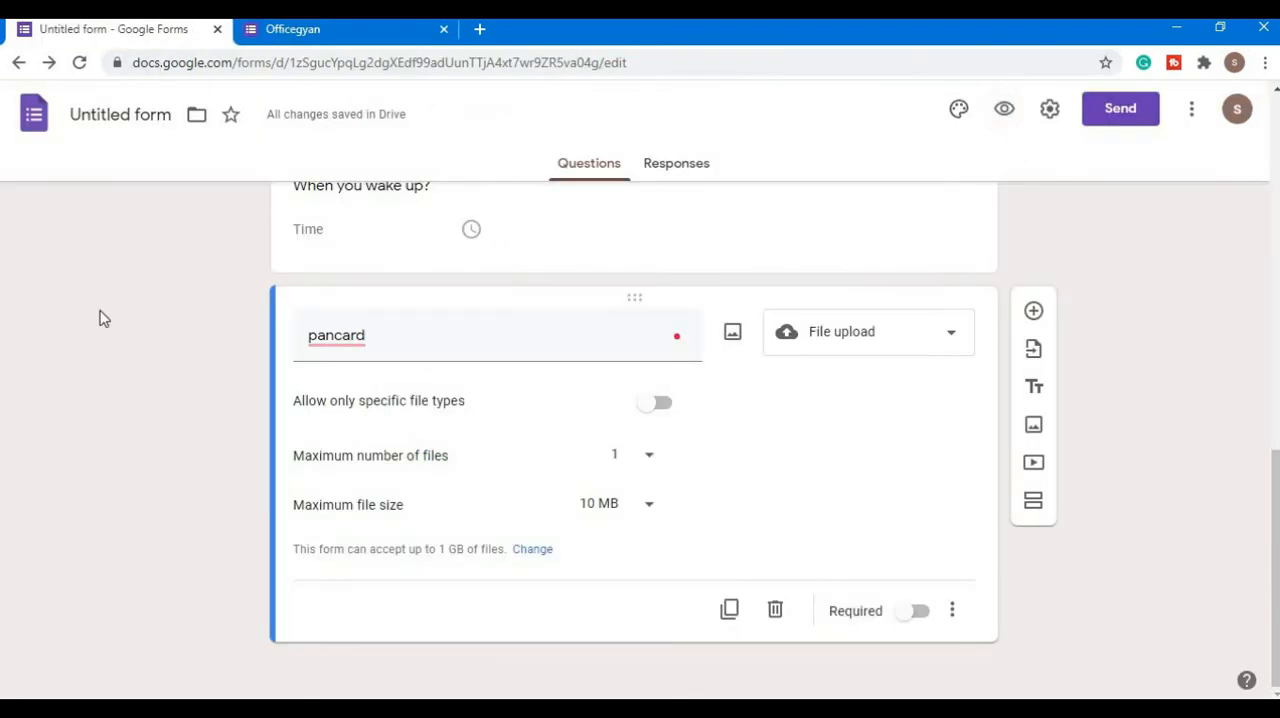
{"action": "left_click", "coordinate": [929, 340]}
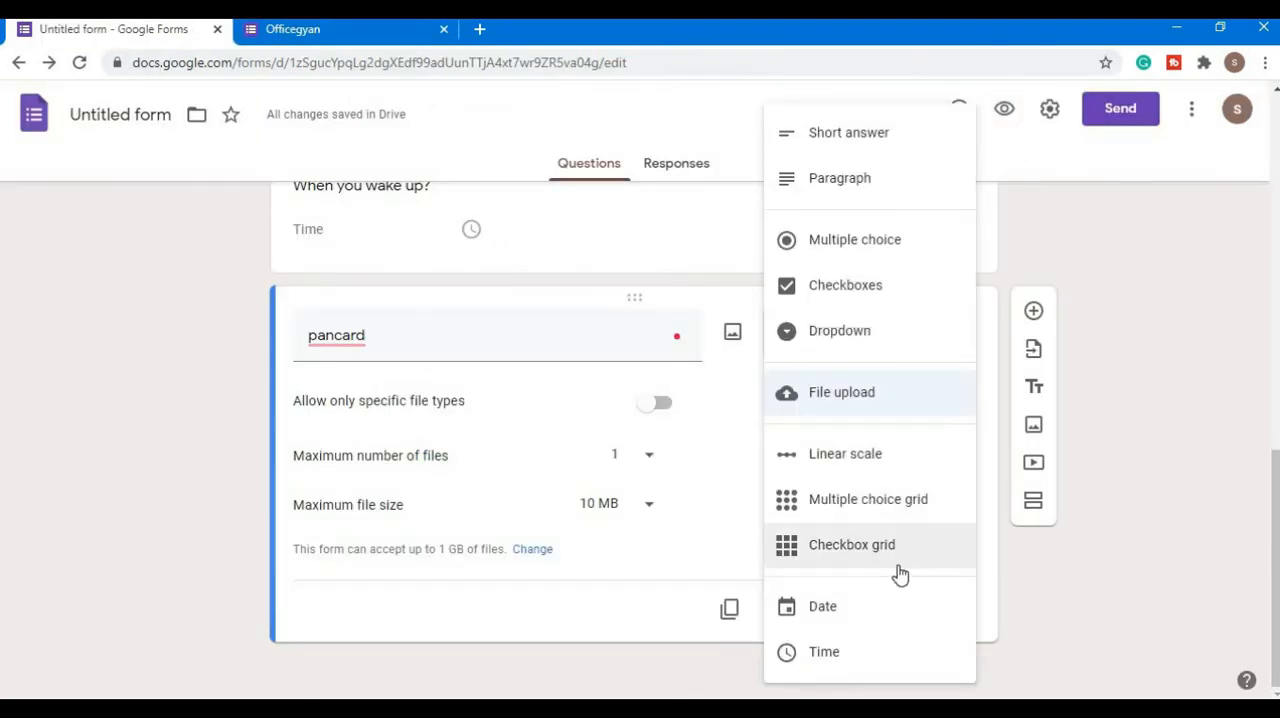
{"action": "left_click", "coordinate": [143, 504]}
- Check the form's responses page, then return to the questions and look through the whole form
{"action": "scroll", "coordinate": [143, 505], "scroll_direction": "up", "scroll_amount": 15}
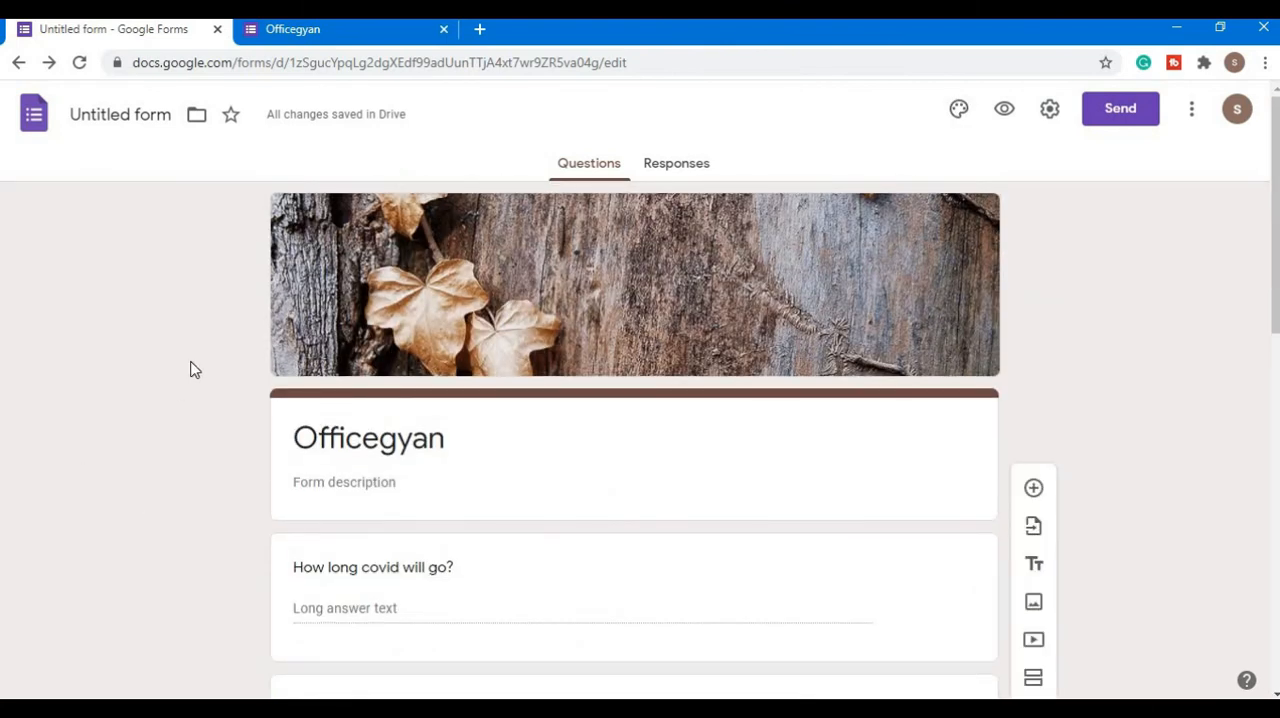
{"action": "left_click", "coordinate": [679, 165]}
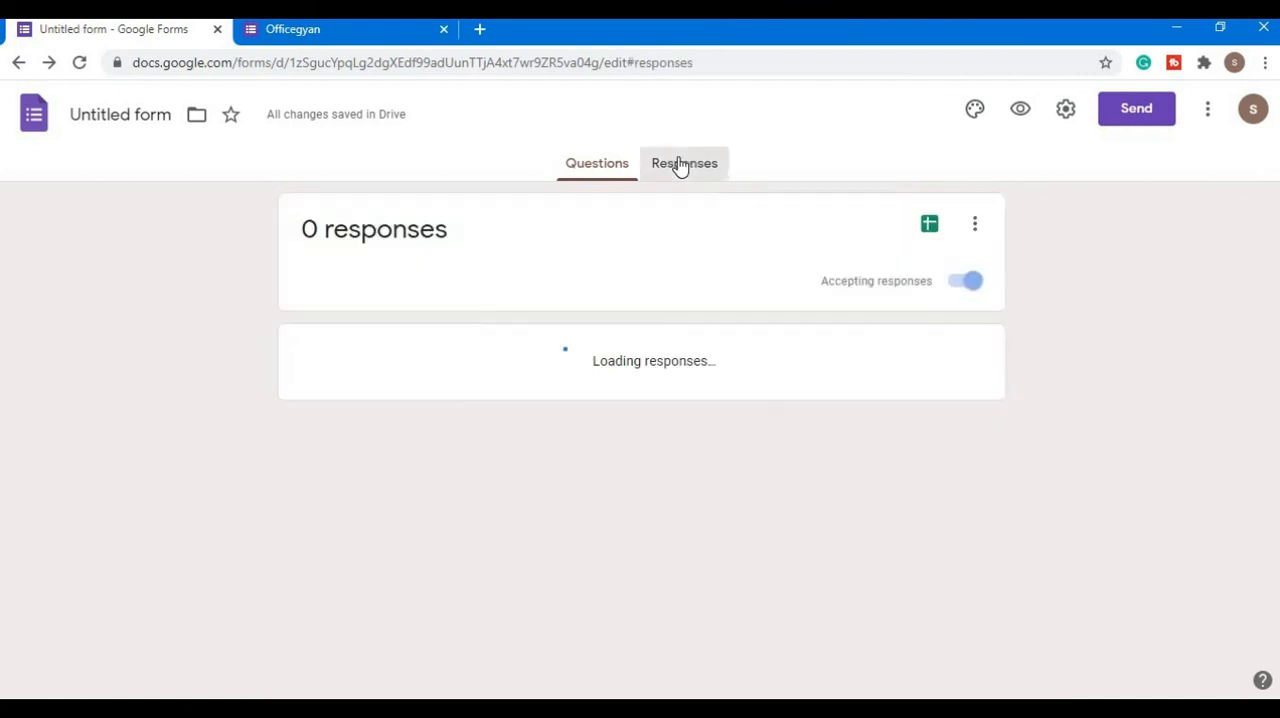
{"action": "left_click", "coordinate": [612, 165]}
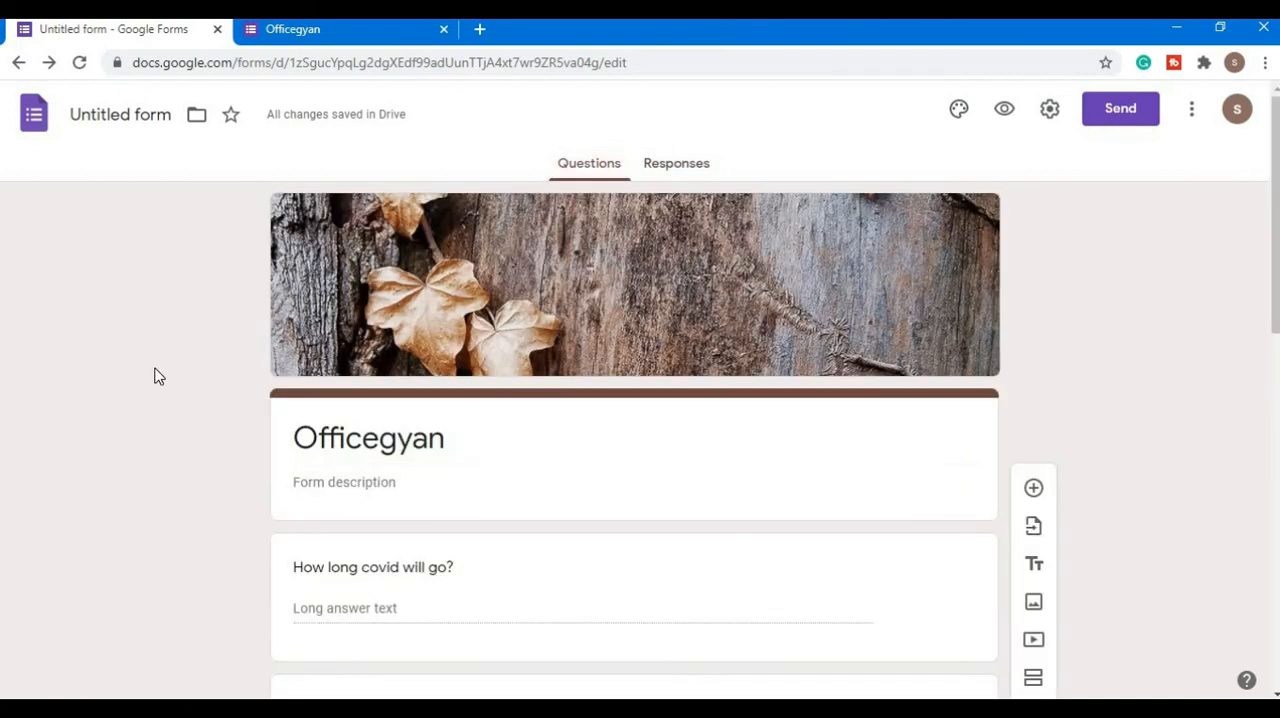
{"action": "left_click", "coordinate": [679, 166]}
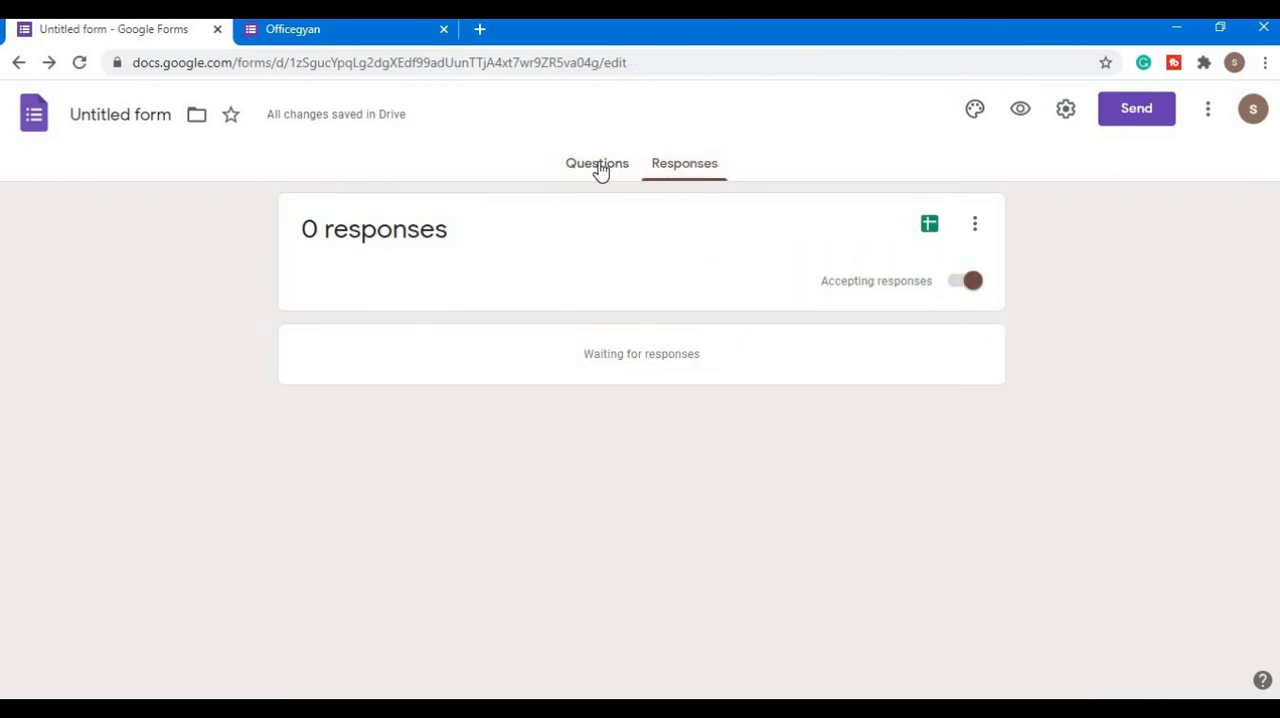
{"action": "left_click", "coordinate": [600, 168]}
{"action": "scroll", "coordinate": [158, 408], "scroll_direction": "down", "scroll_amount": 8}
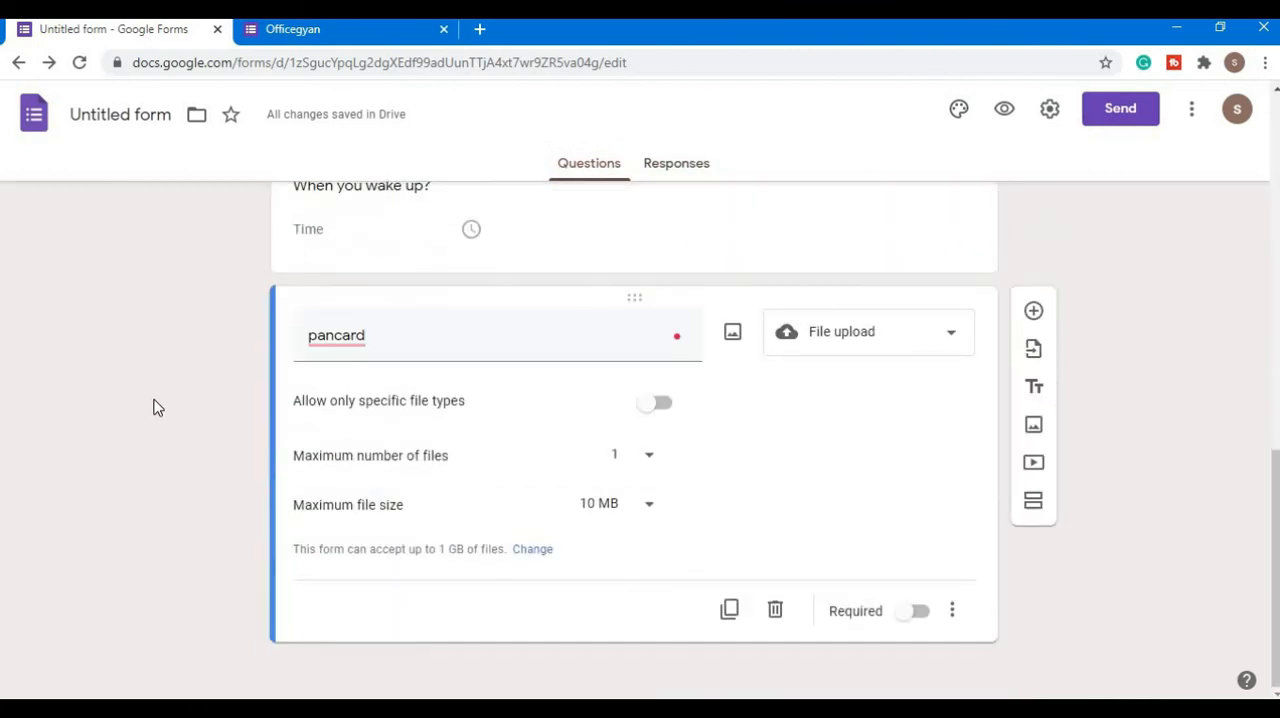
{"action": "scroll", "coordinate": [158, 408], "scroll_direction": "up", "scroll_amount": 10}
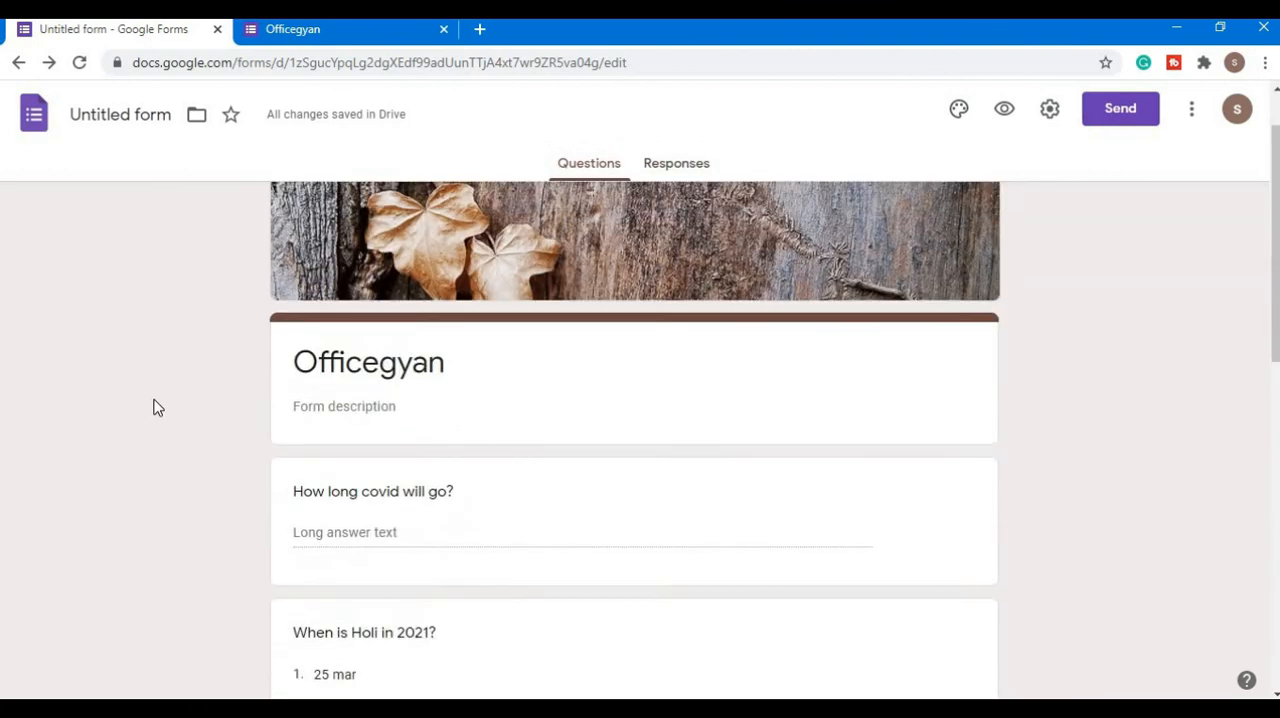
- Review the email options for sending the form, close them without sending, and view the form's responses
{"action": "left_click", "coordinate": [1115, 119]}
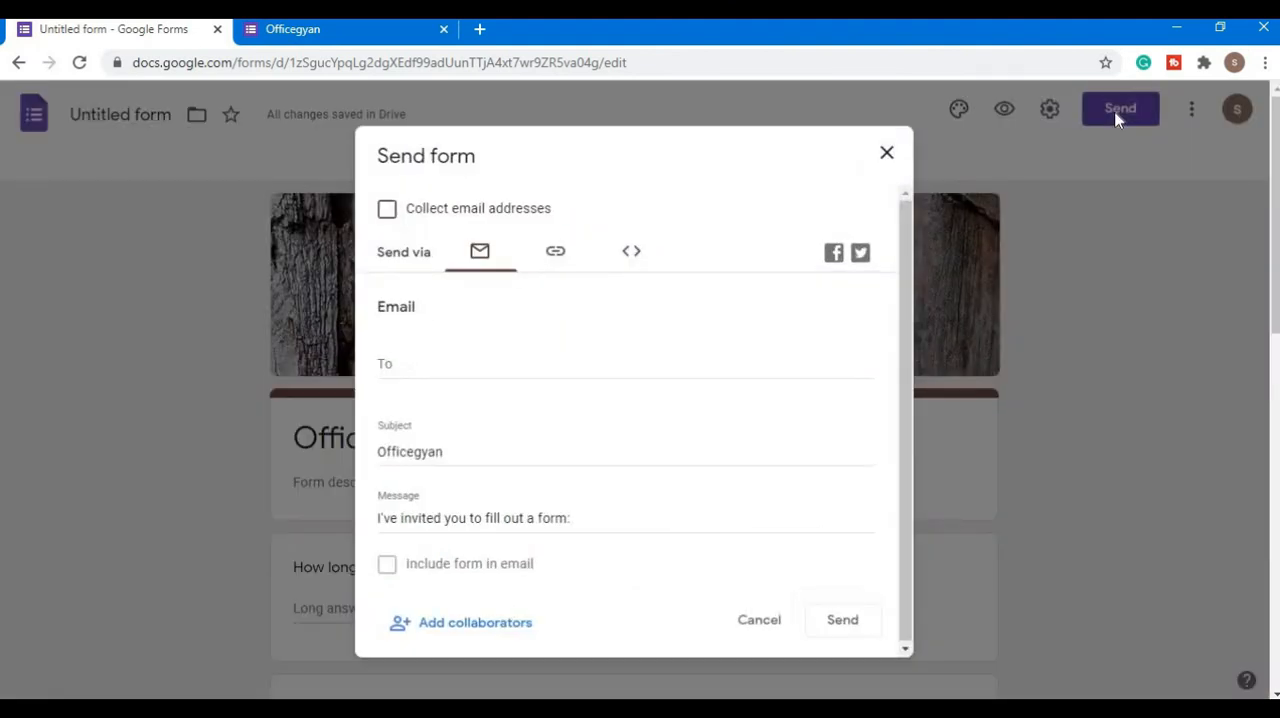
{"action": "left_click", "coordinate": [412, 362]}
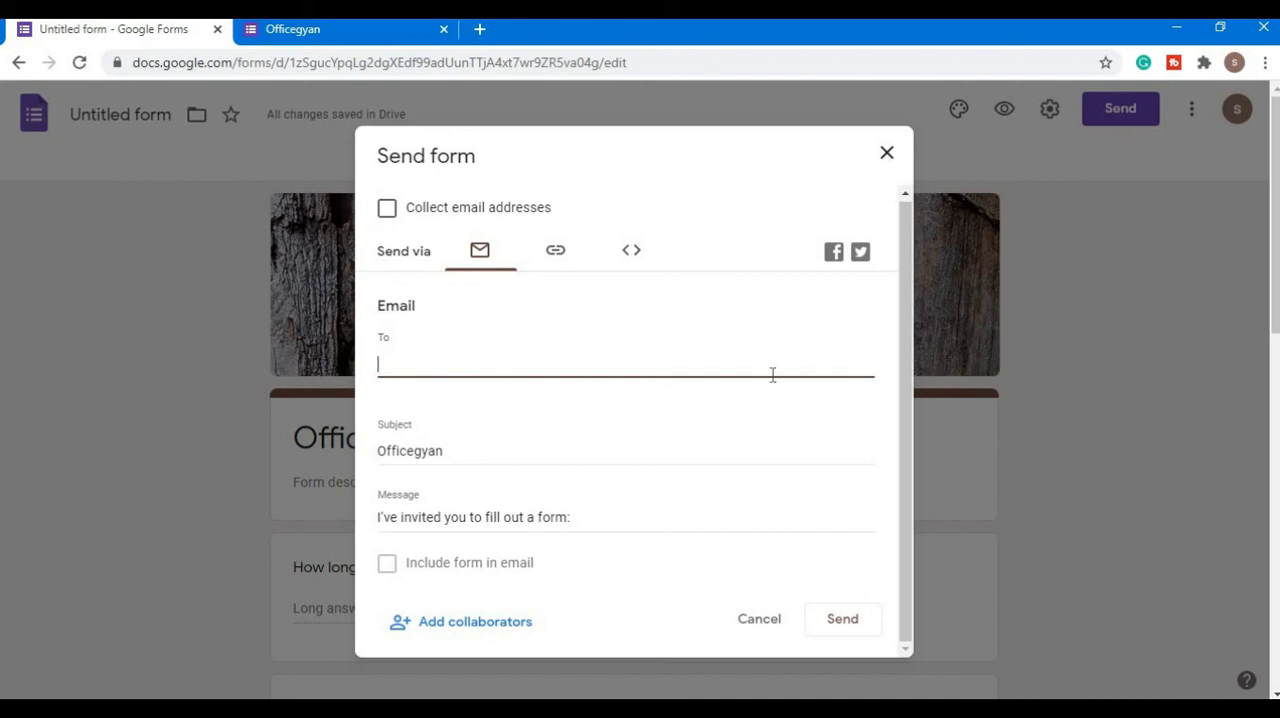
{"action": "scroll", "coordinate": [760, 406], "scroll_direction": "down", "scroll_amount": 2}
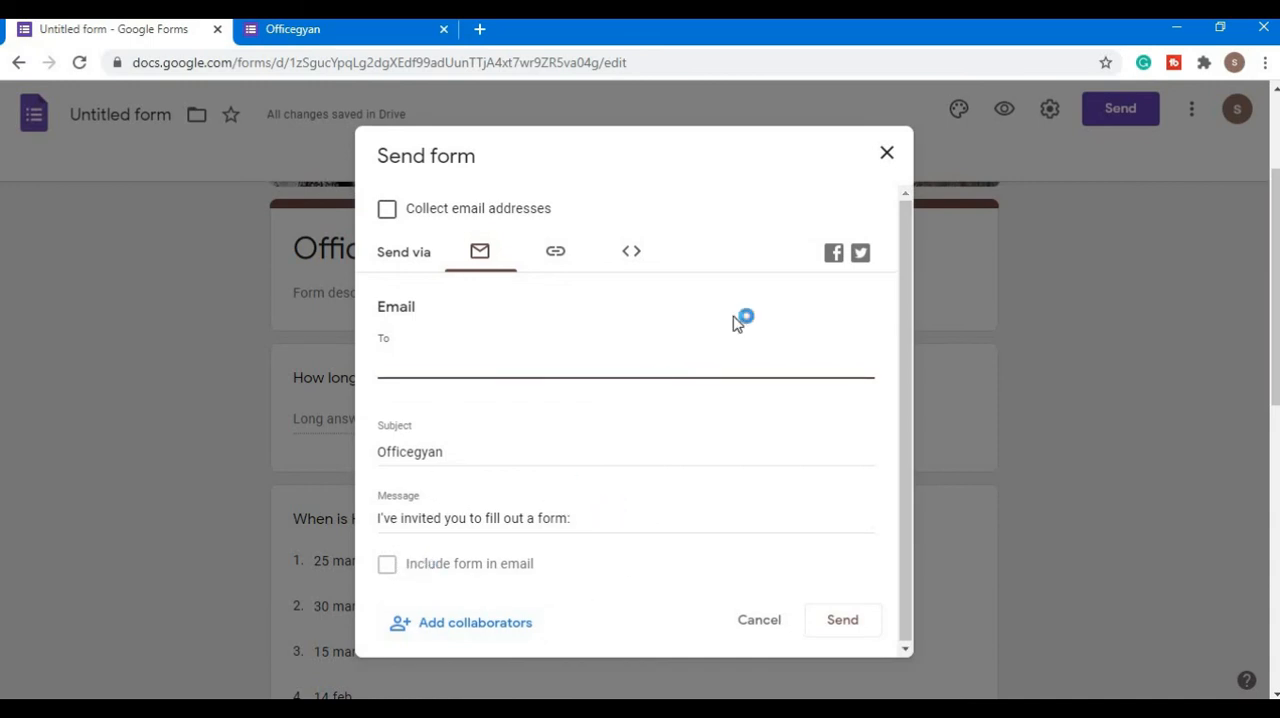
{"action": "left_click", "coordinate": [887, 156]}
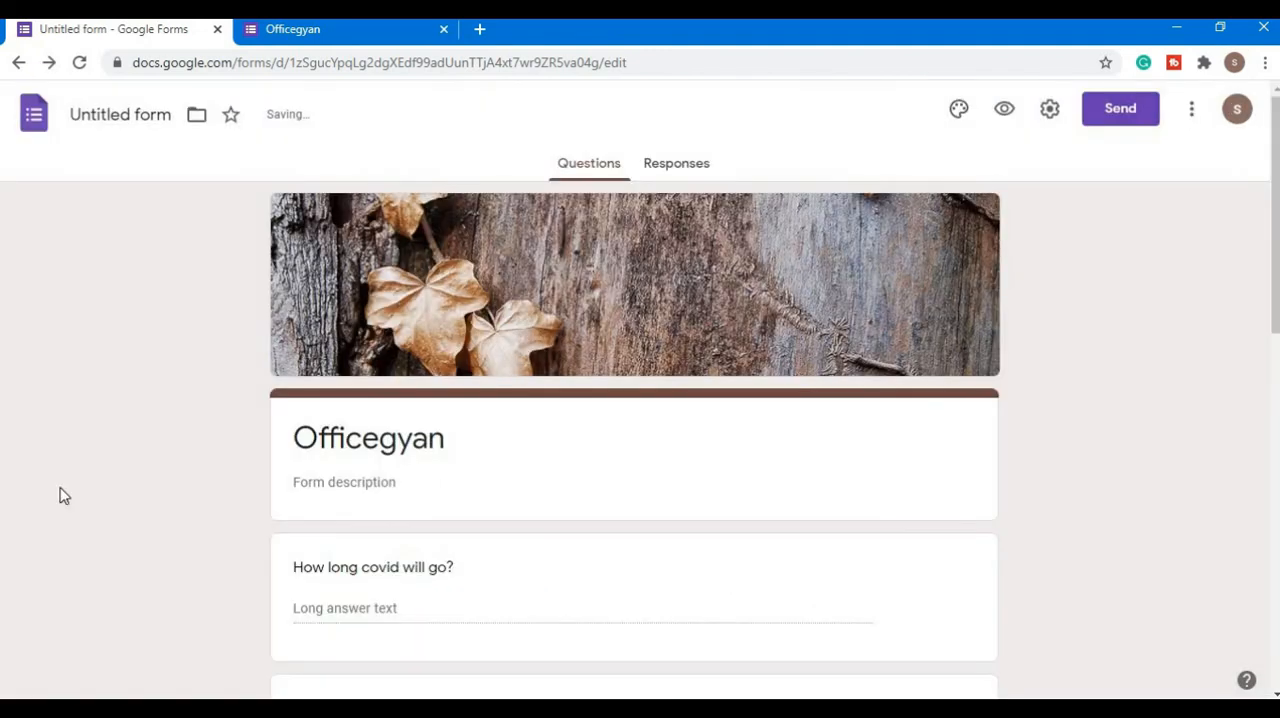
{"action": "left_click", "coordinate": [684, 165]}
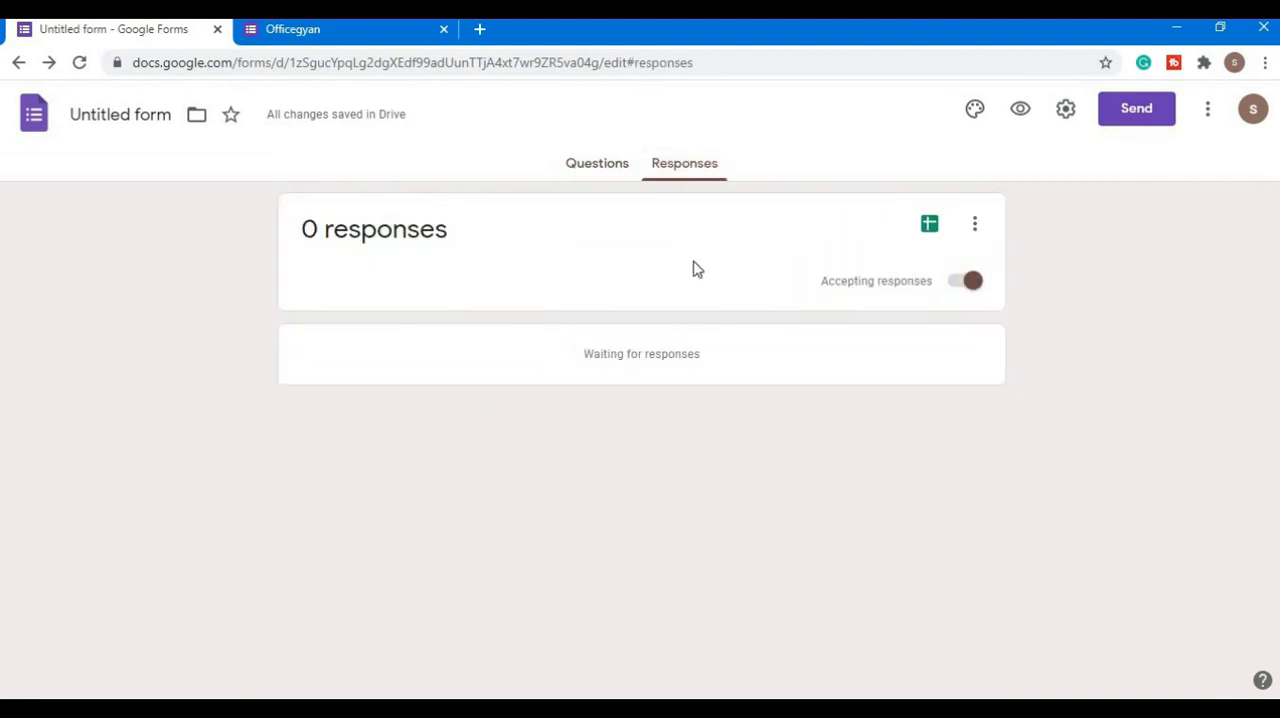